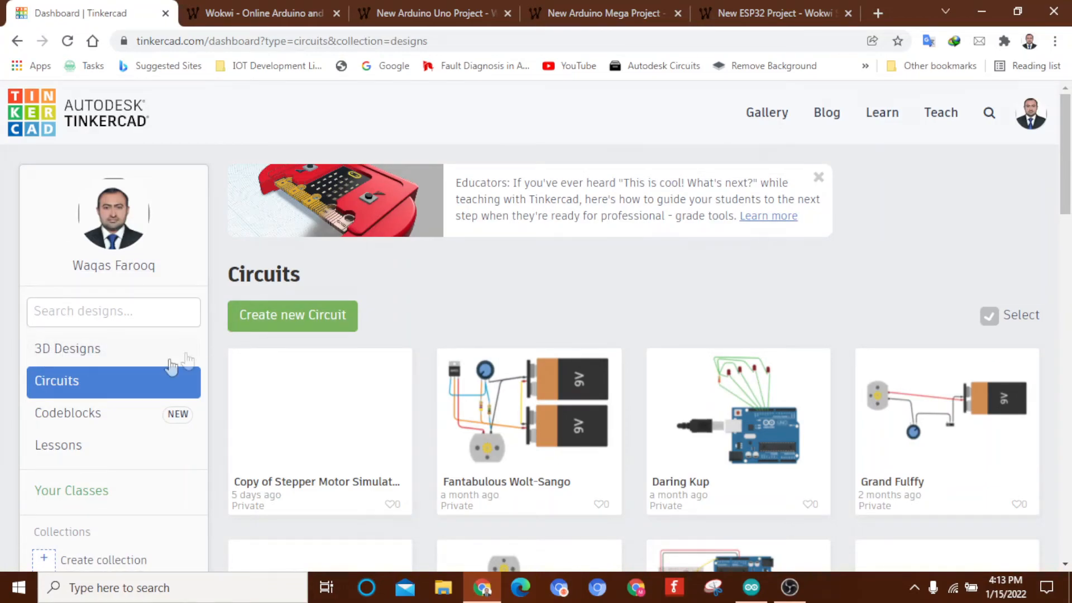
# View the Wokwi home page and return to the Tinkercad circuits dashboard
pyautogui.moveTo(319, 412)
pyautogui.click(283, 17)
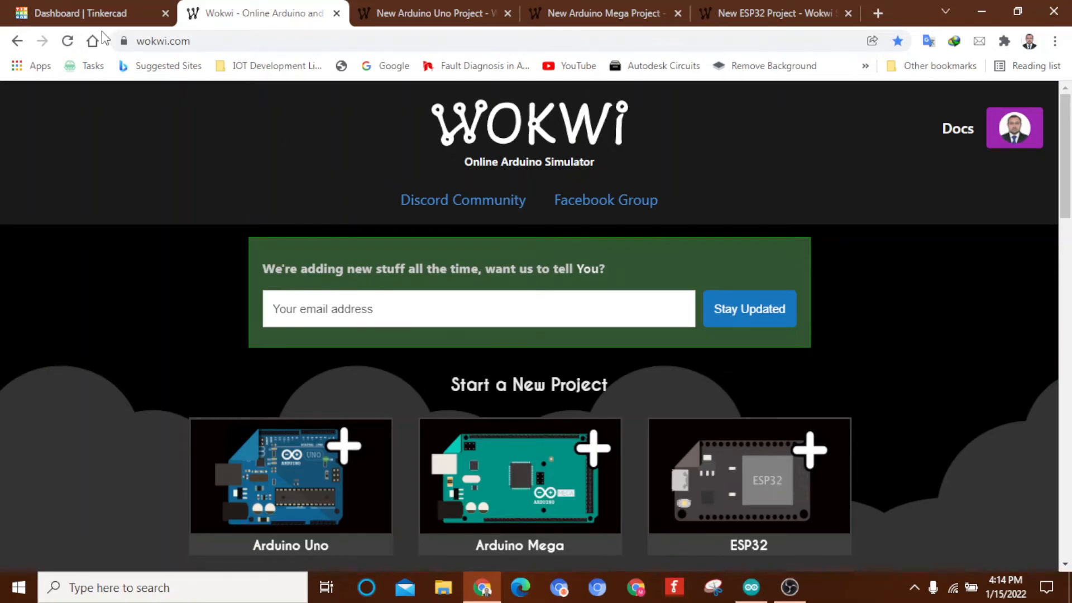
pyautogui.click(63, 12)
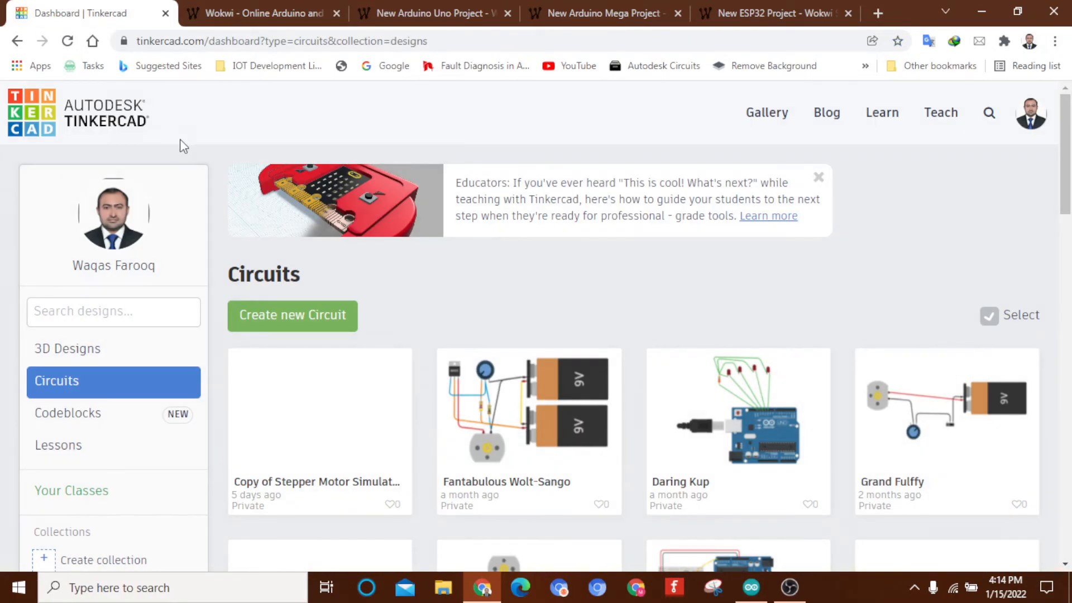
# Create a new circuit from the circuits dashboard
pyautogui.scroll(-5, 531, 270)
pyautogui.scroll(5, 531, 270)
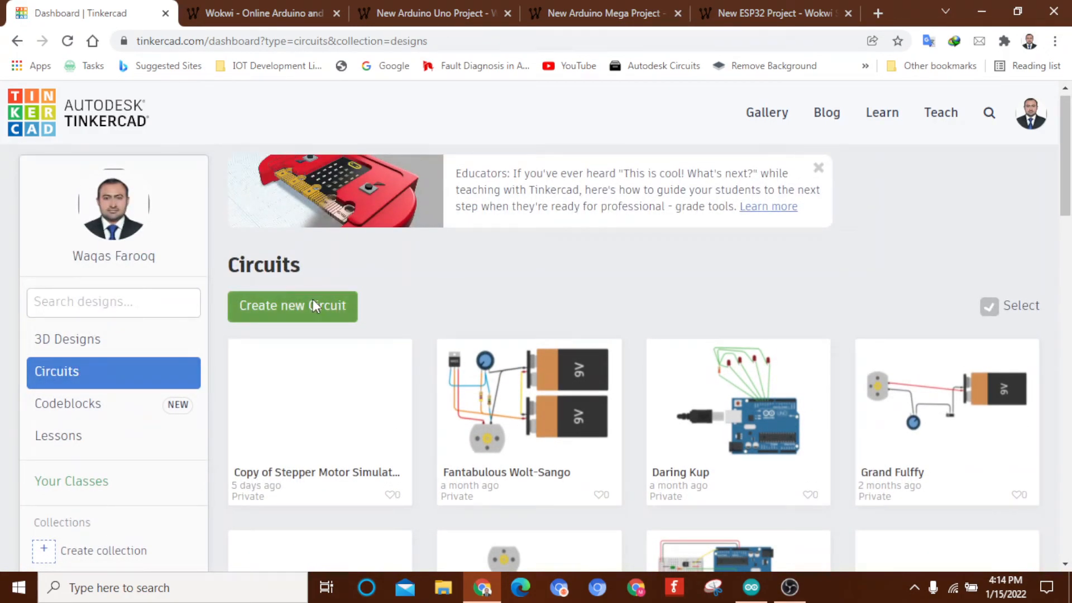
pyautogui.click(312, 306)
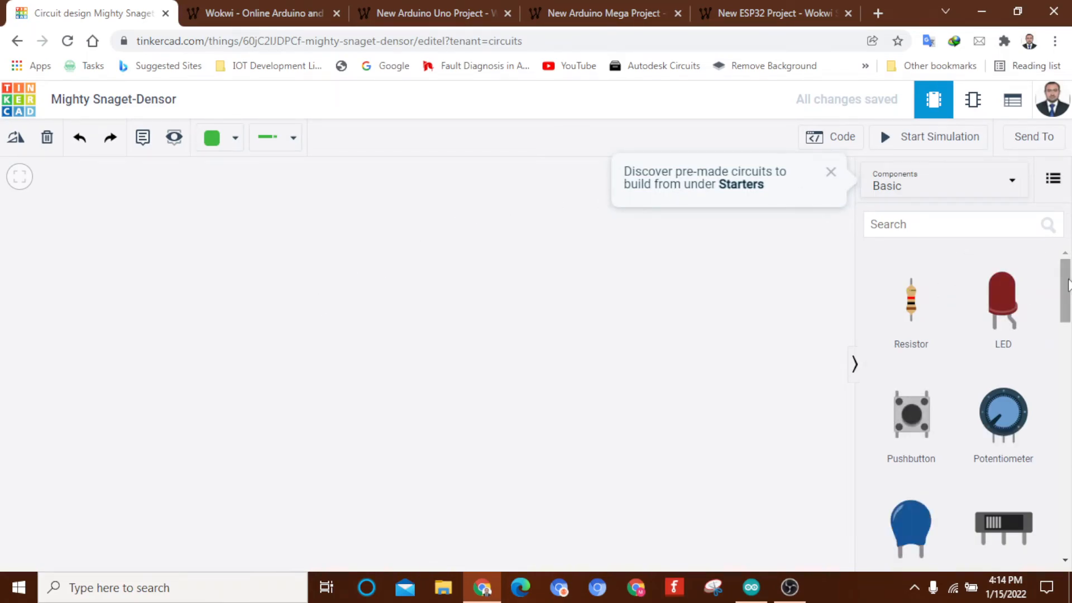
# Look through the basic components and switch the library to show all components
pyautogui.scroll(-10, 1039, 363)
pyautogui.moveTo(1046, 480); pyautogui.dragTo(1066, 255)
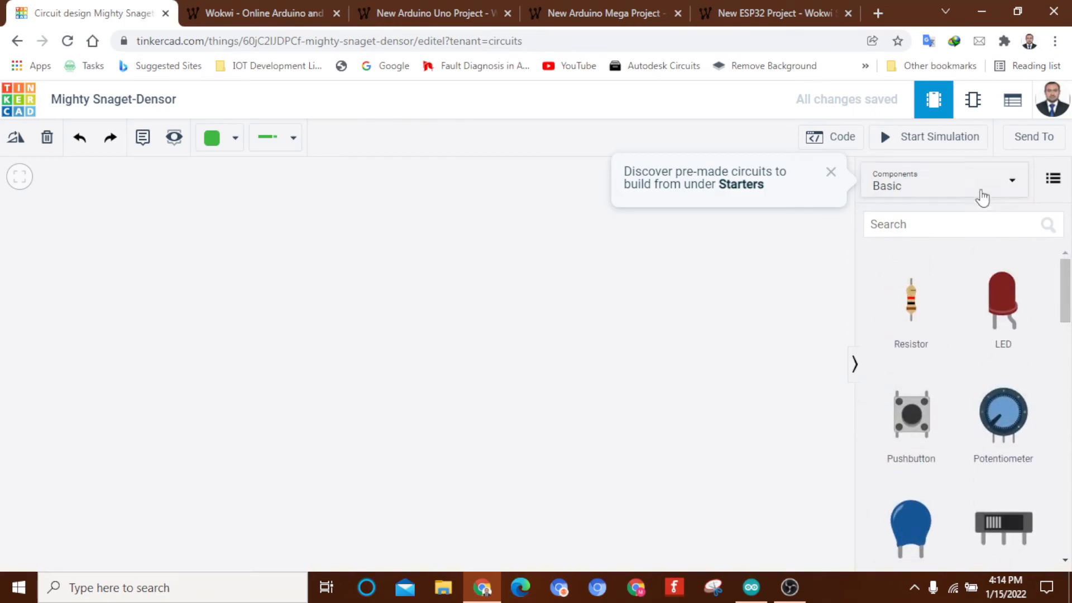
pyautogui.click(977, 194)
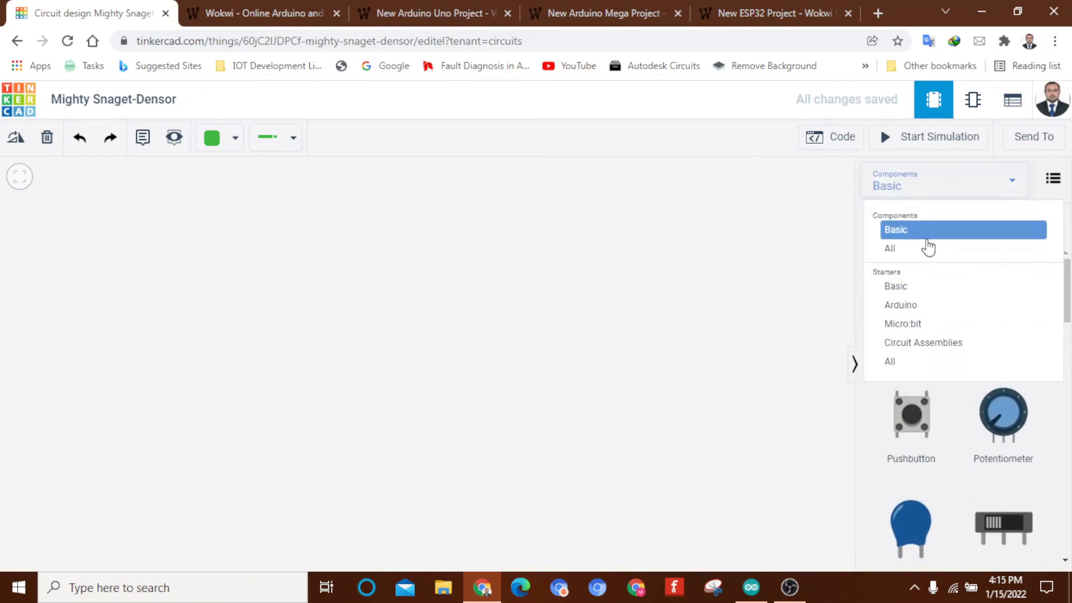
pyautogui.click(905, 256)
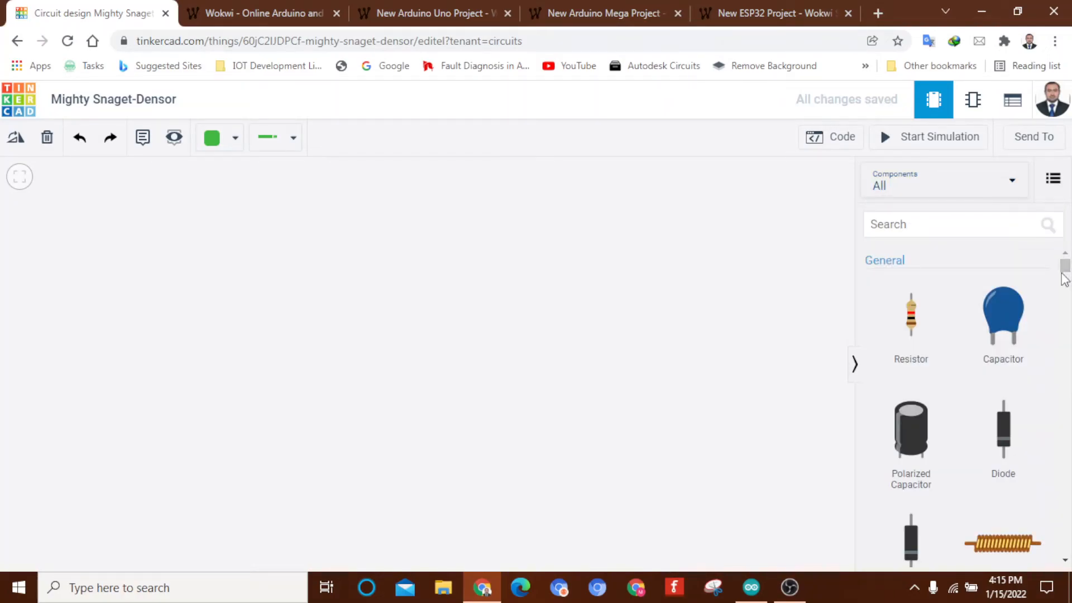
# Examine the full component library, including the microcontrollers, integrated circuits, power control parts, batteries and sensors
pyautogui.scroll(-5, 1066, 291)
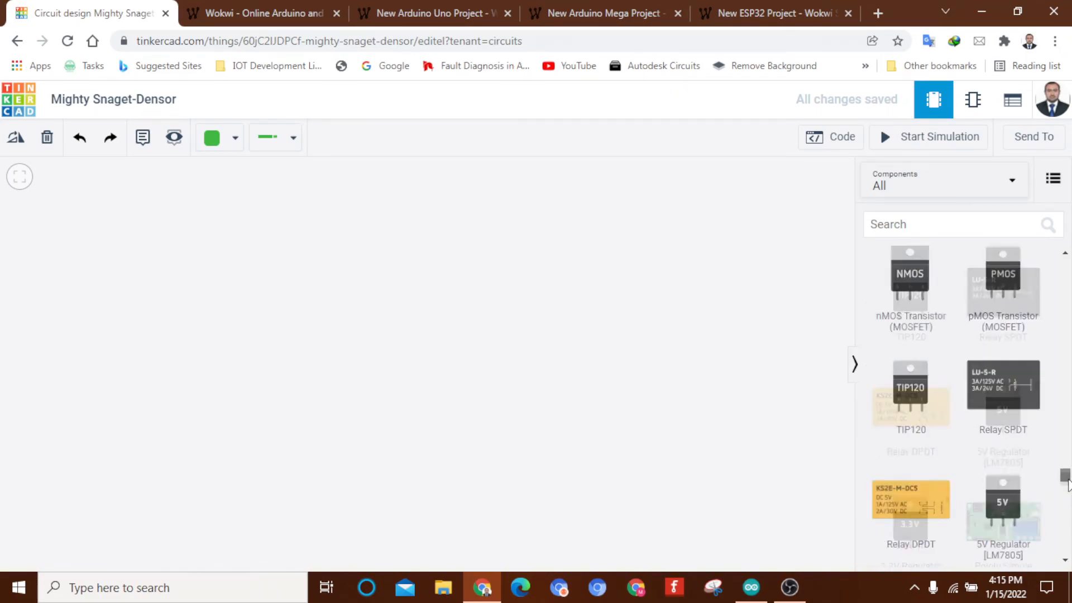
pyautogui.moveTo(1067, 382); pyautogui.dragTo(1067, 359)
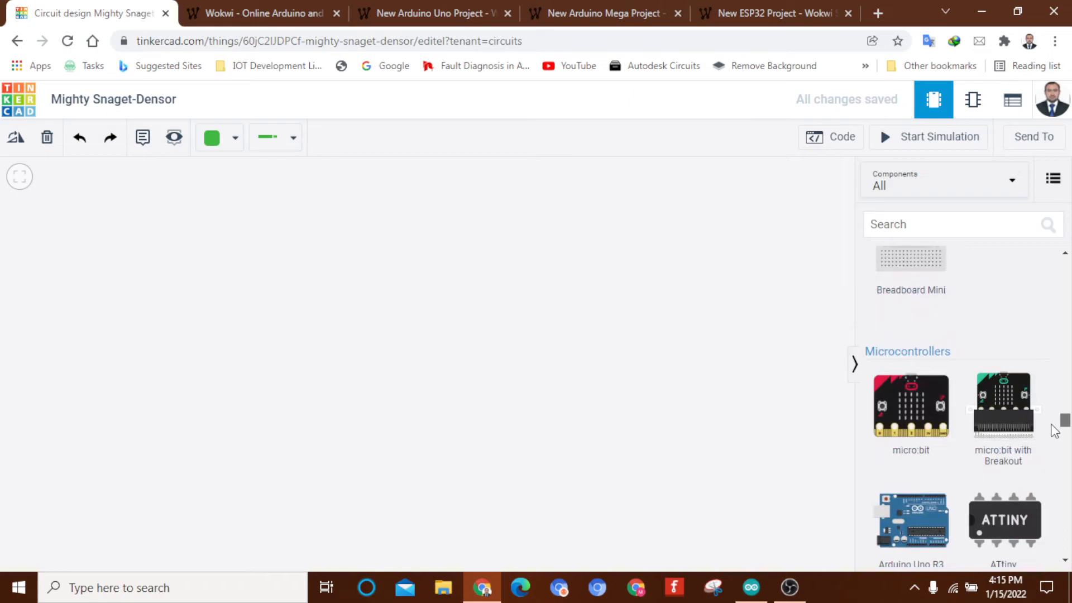
pyautogui.scroll(-2, 1054, 432)
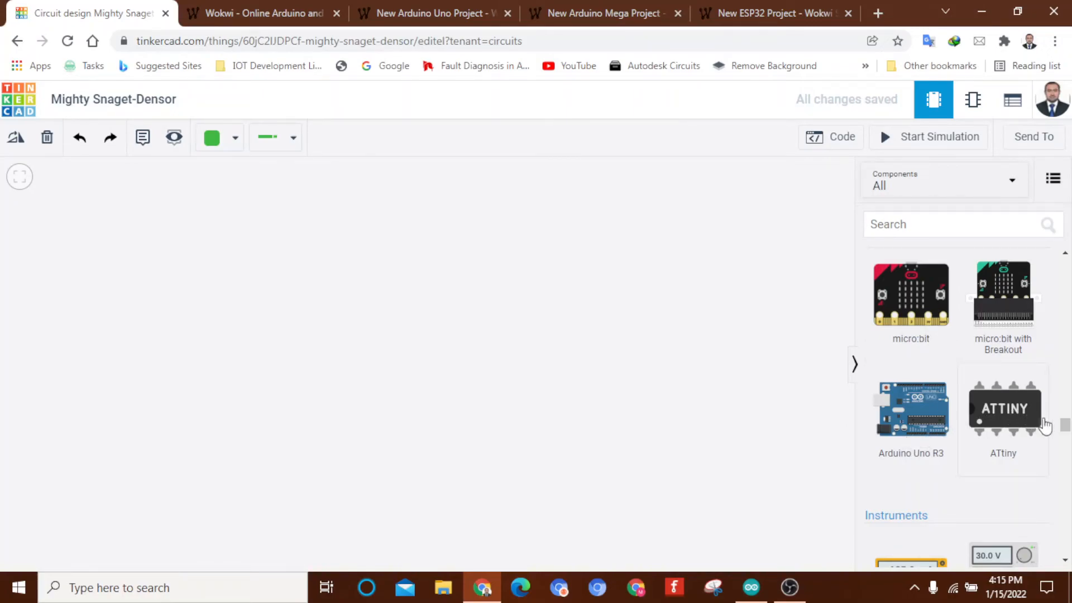
pyautogui.moveTo(1065, 430); pyautogui.dragTo(1065, 453)
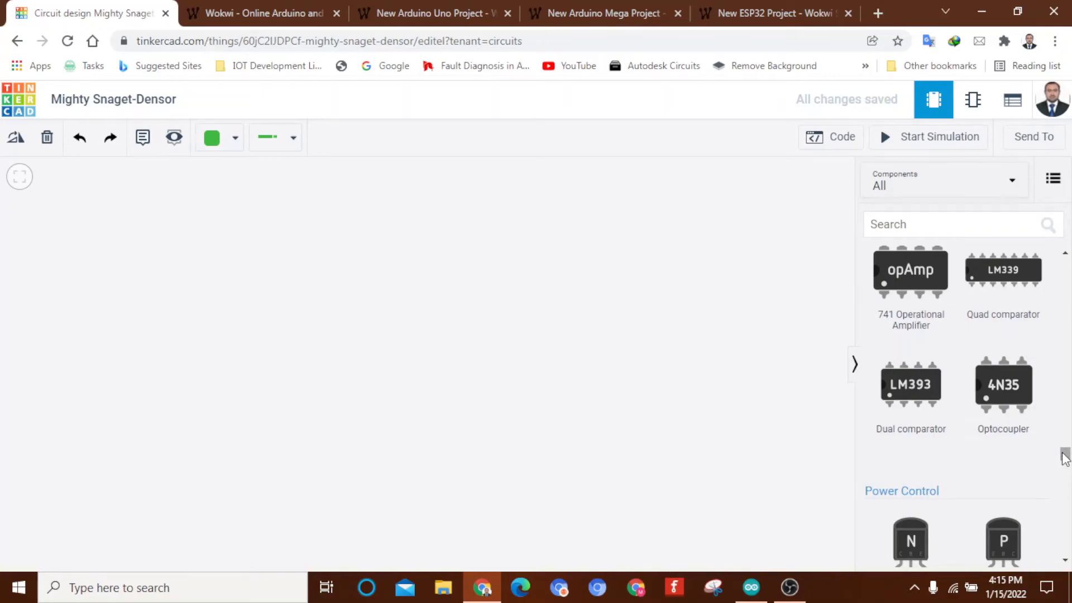
pyautogui.moveTo(1065, 460); pyautogui.dragTo(1062, 502)
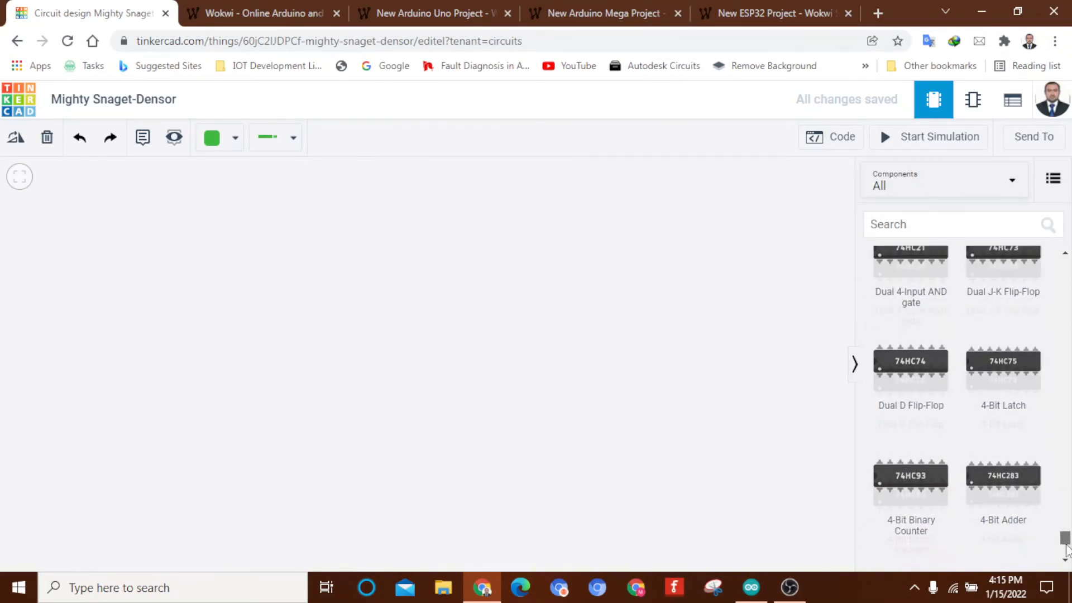
pyautogui.moveTo(1064, 534); pyautogui.dragTo(1063, 505)
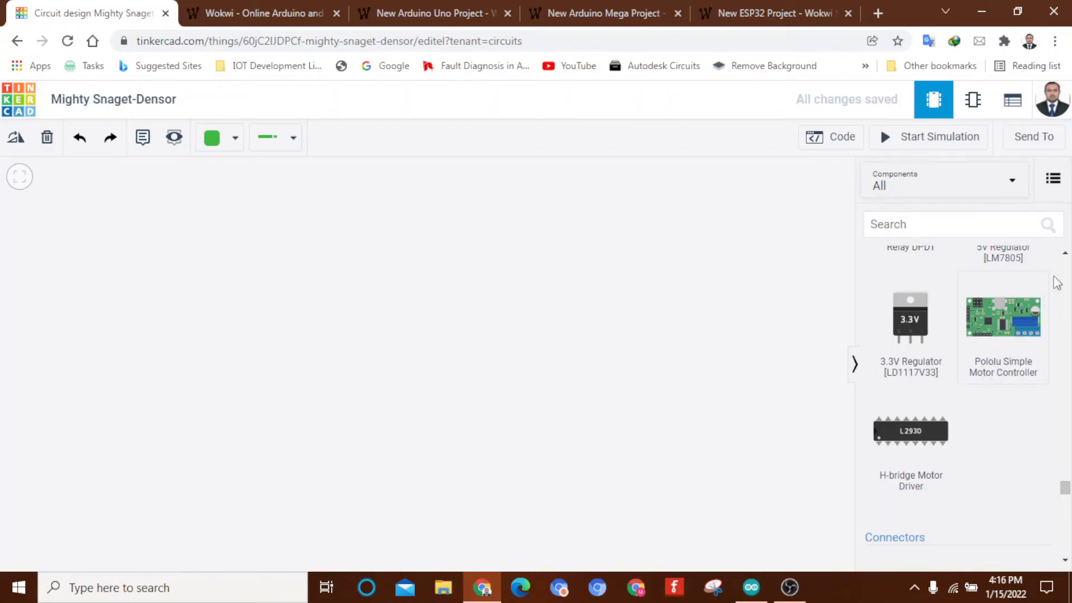
pyautogui.click(1065, 254)
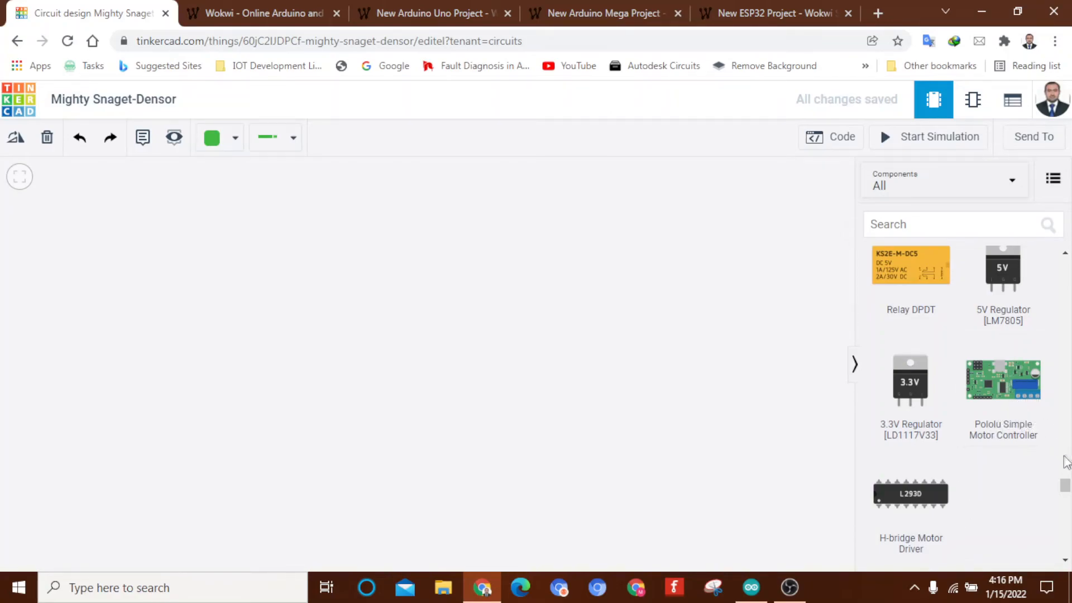
pyautogui.moveTo(1061, 487); pyautogui.dragTo(1064, 410)
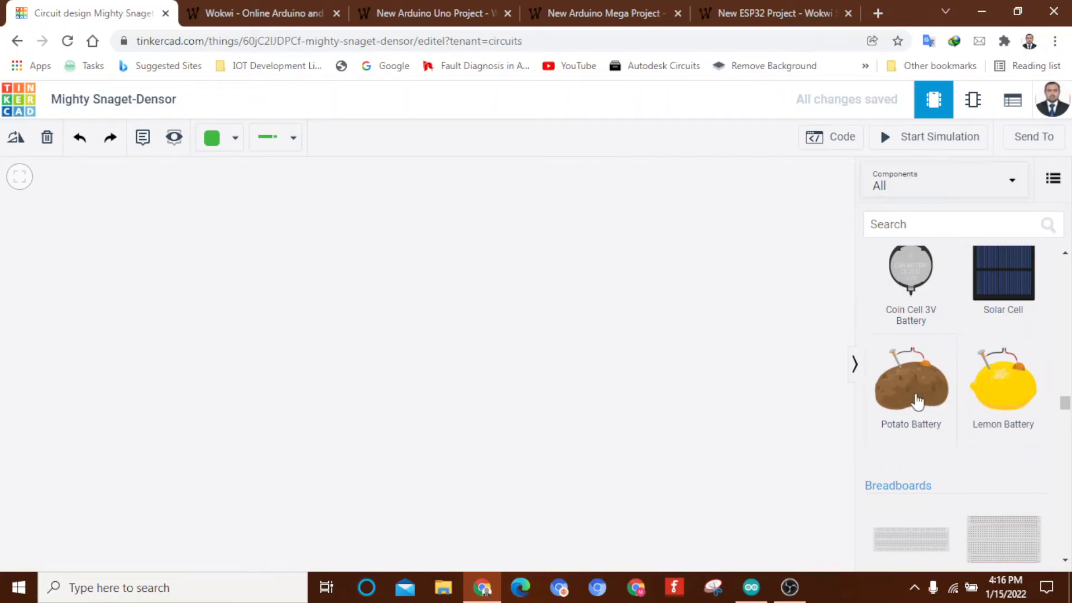
pyautogui.moveTo(1066, 412); pyautogui.dragTo(1067, 406)
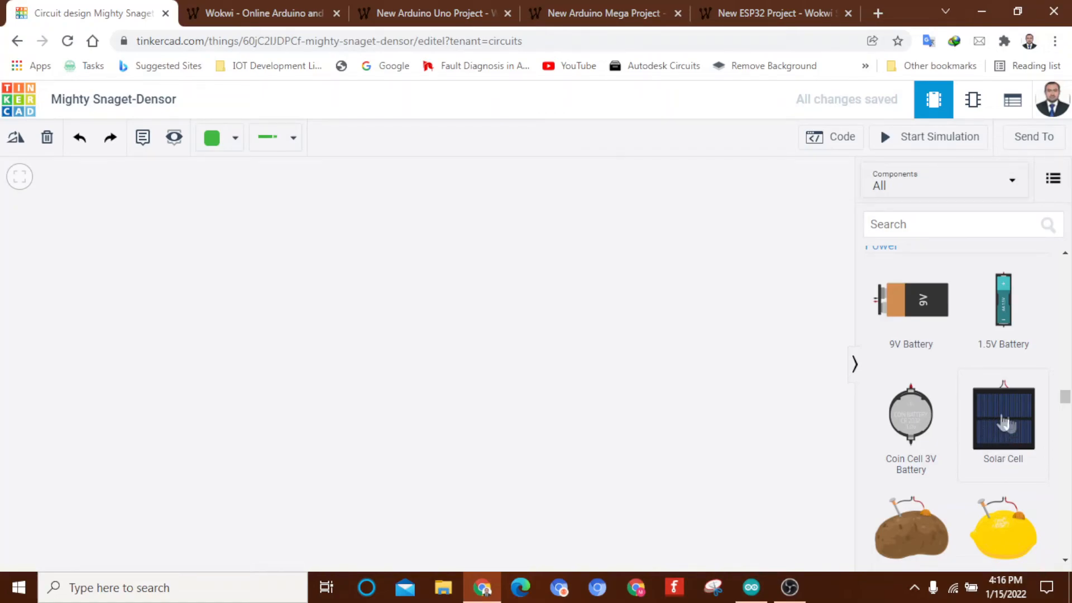
pyautogui.moveTo(1064, 400); pyautogui.dragTo(1064, 309)
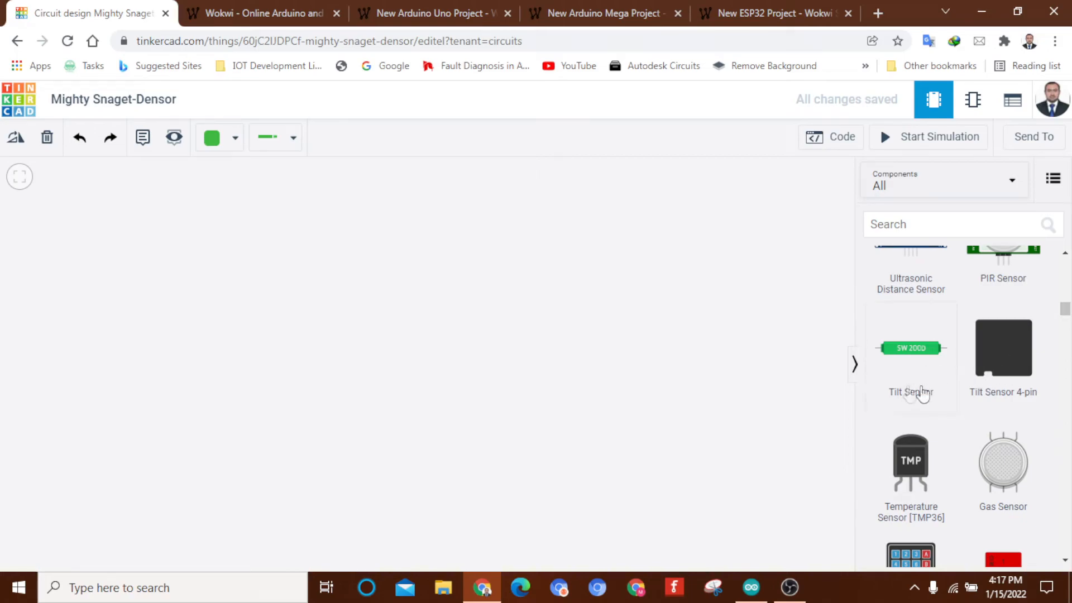
pyautogui.moveTo(1065, 313); pyautogui.dragTo(1065, 301)
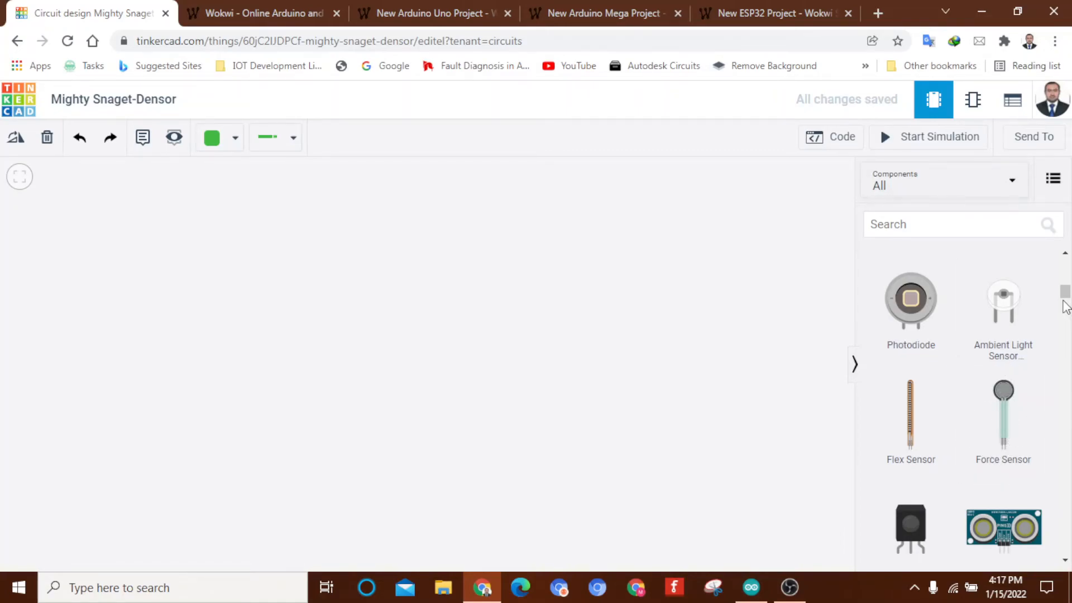
pyautogui.moveTo(1065, 301); pyautogui.dragTo(1067, 268)
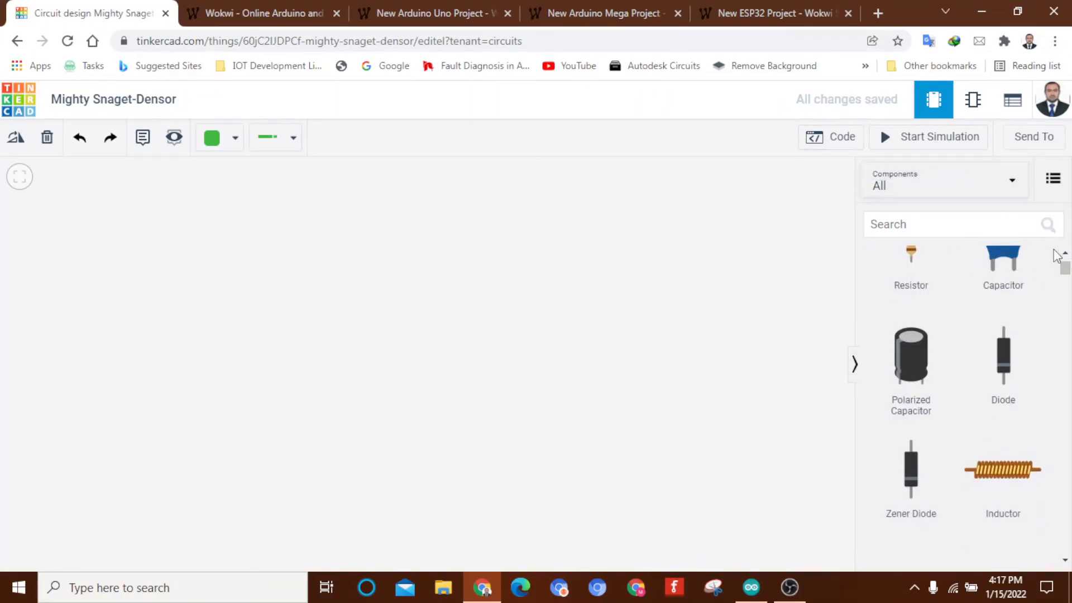
# Place an Arduino Uno R3 in the empty circuit and a red LED beside it, then shift the board slightly lower
pyautogui.moveTo(1065, 268); pyautogui.dragTo(1060, 426)
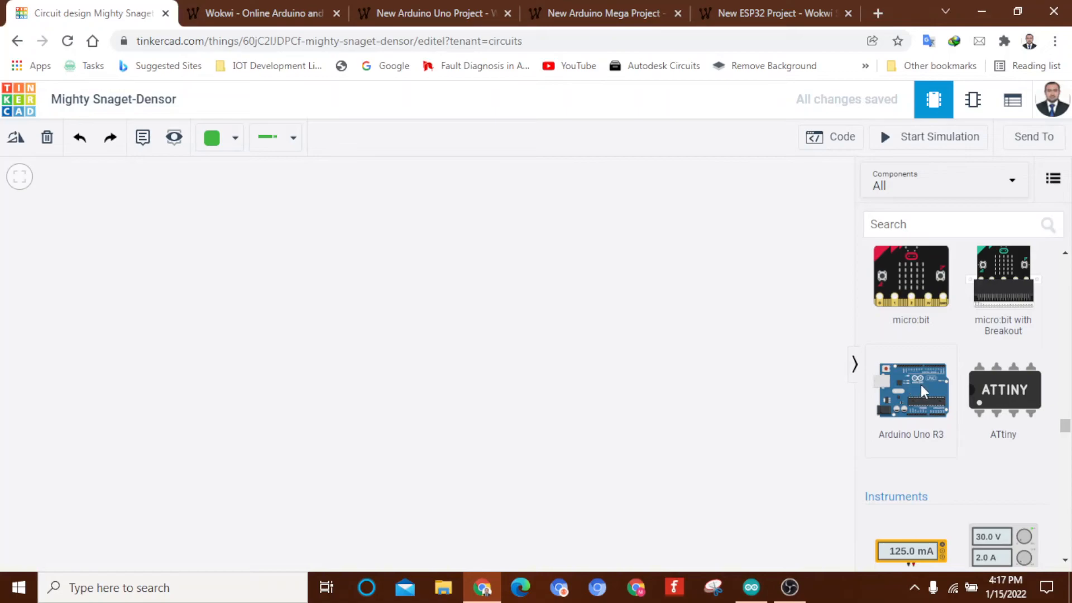
pyautogui.moveTo(921, 384); pyautogui.dragTo(682, 376)
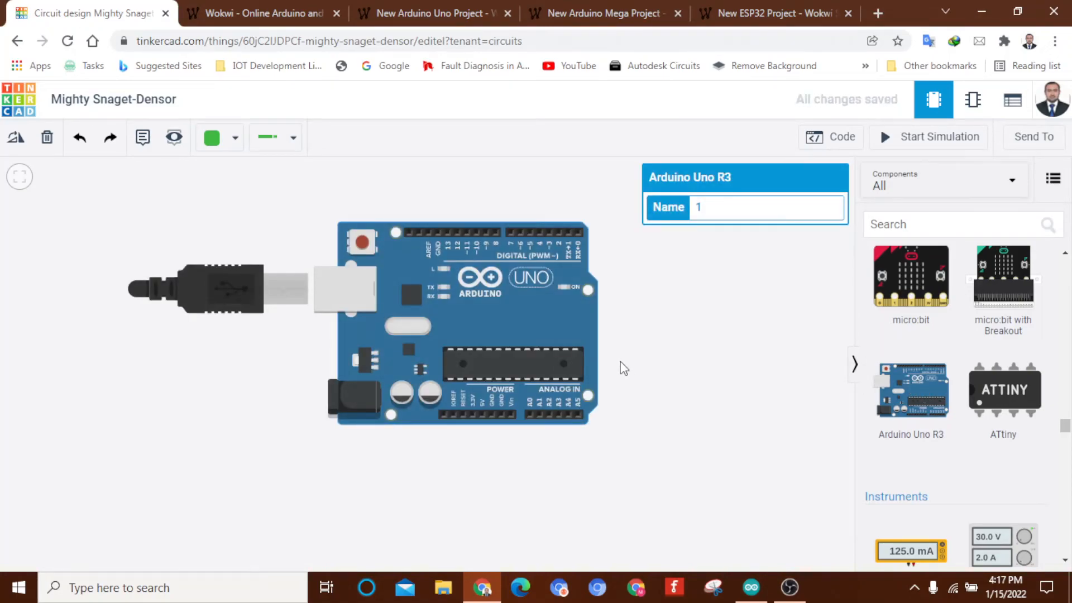
pyautogui.moveTo(1066, 427); pyautogui.dragTo(1066, 321)
pyautogui.moveTo(914, 557); pyautogui.dragTo(659, 298)
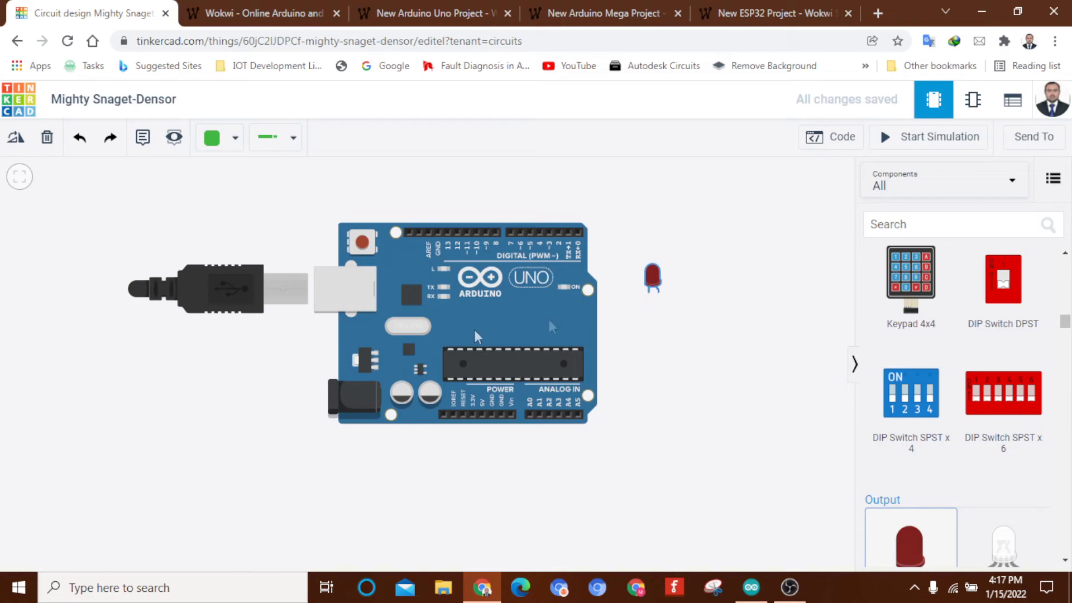
pyautogui.moveTo(459, 391); pyautogui.dragTo(465, 445)
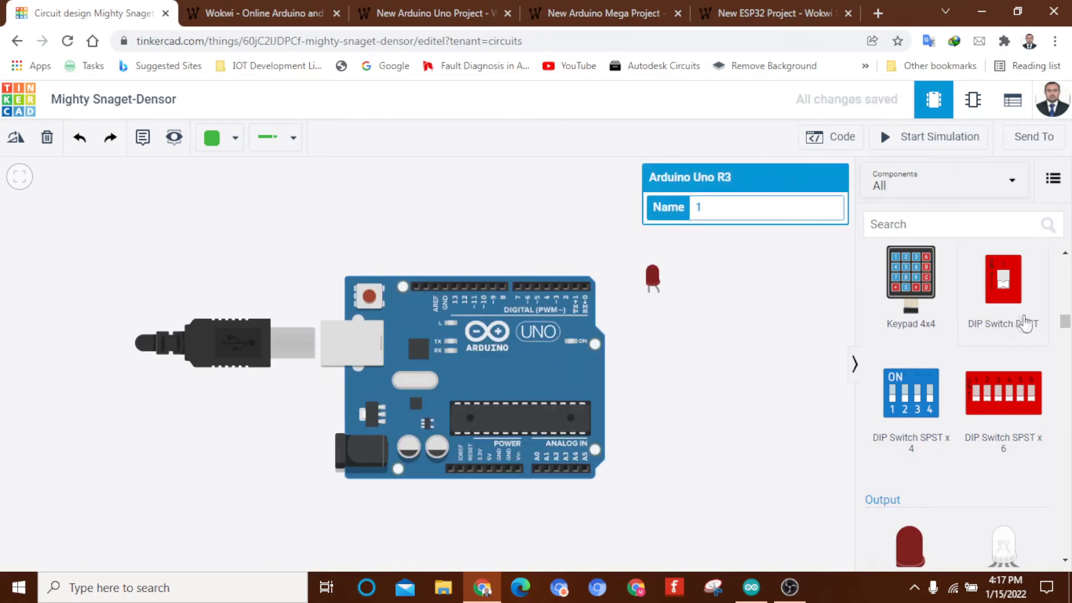
# Place a resistor from the General components just below the LED
pyautogui.scroll(1, 1067, 330)
pyautogui.moveTo(1067, 330); pyautogui.dragTo(1065, 267)
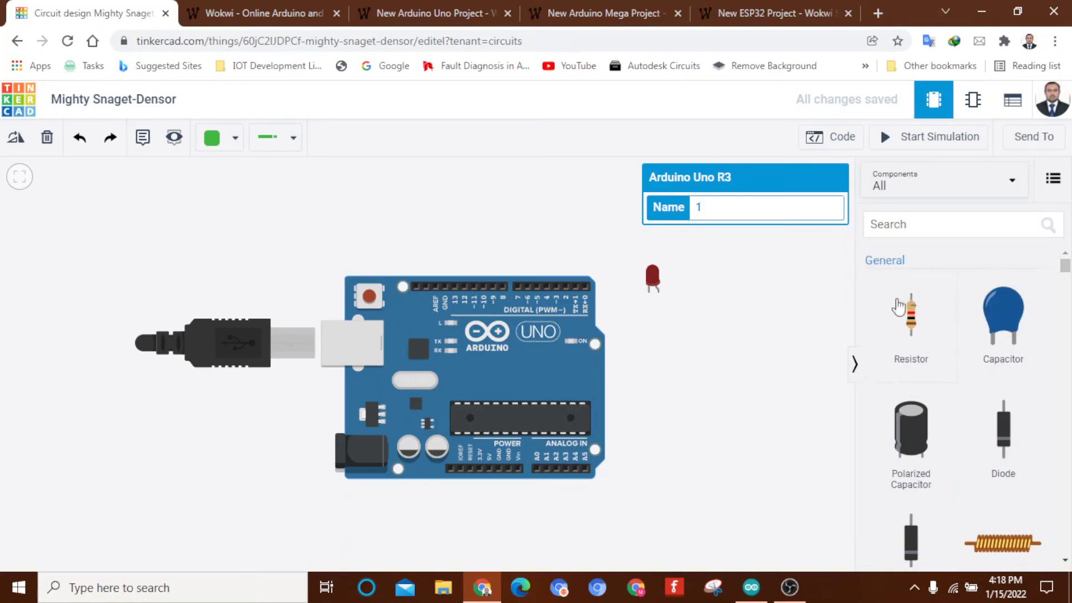
pyautogui.moveTo(911, 313); pyautogui.dragTo(675, 338)
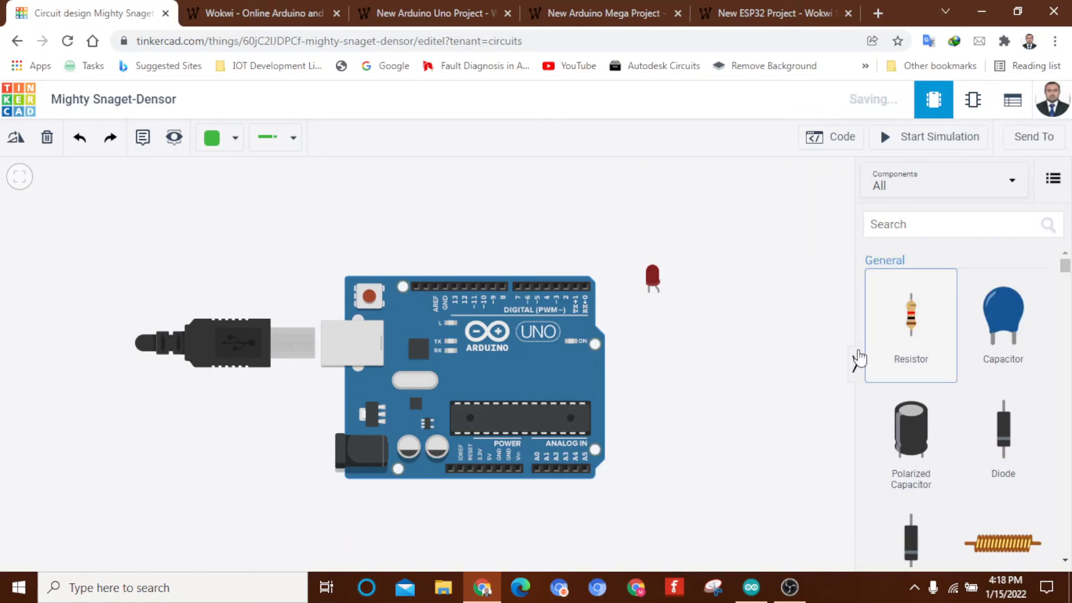
pyautogui.click(918, 315)
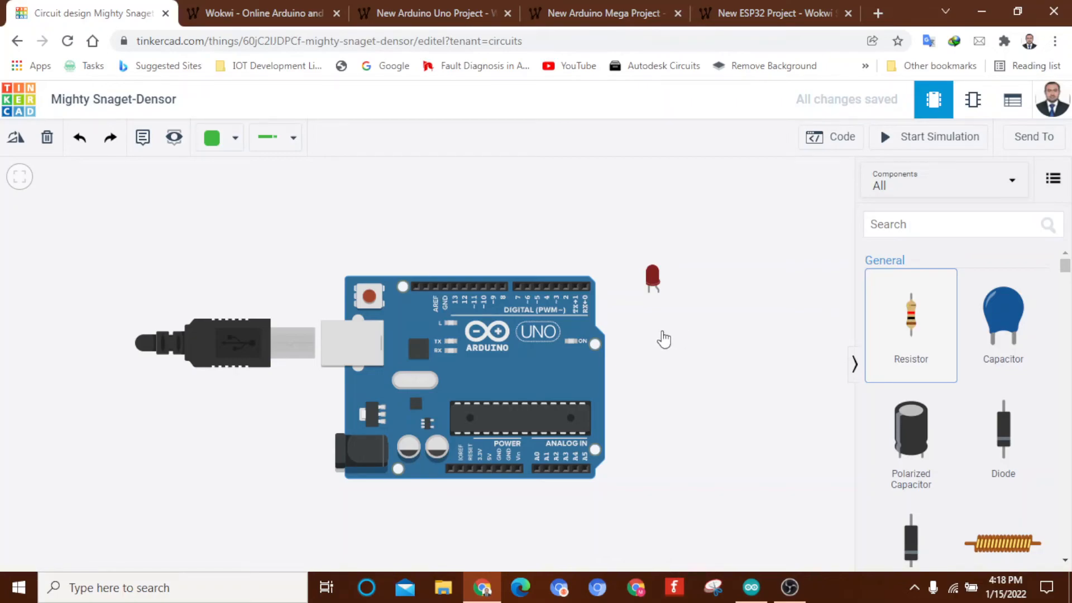
pyautogui.click(663, 333)
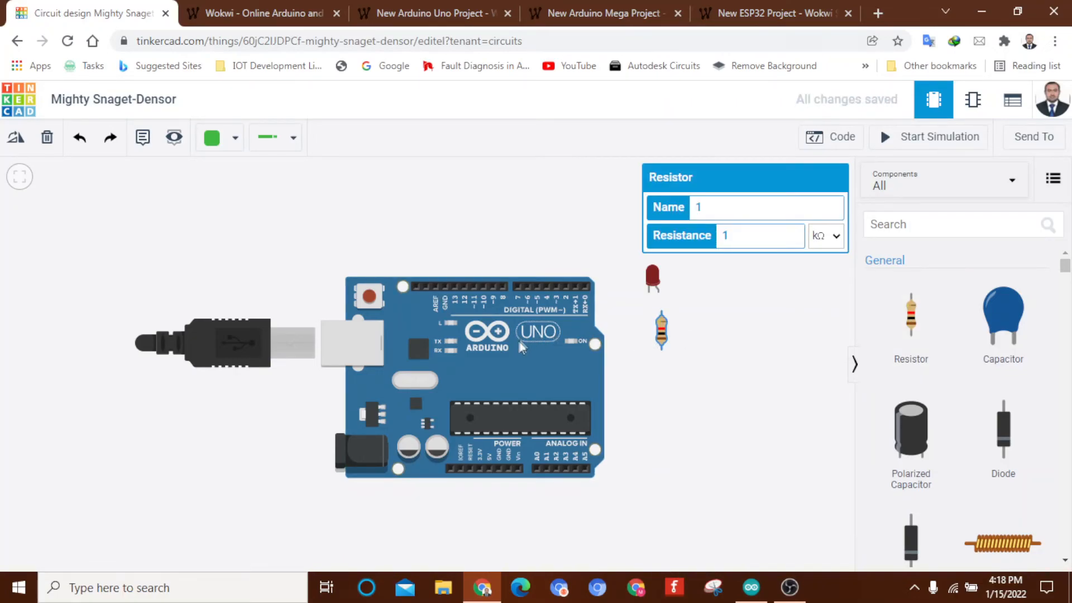
# Shift the Arduino away from the LED and rotate it 90 degrees clockwise so its digital pins face the LED and resistor
pyautogui.moveTo(490, 351); pyautogui.dragTo(473, 353)
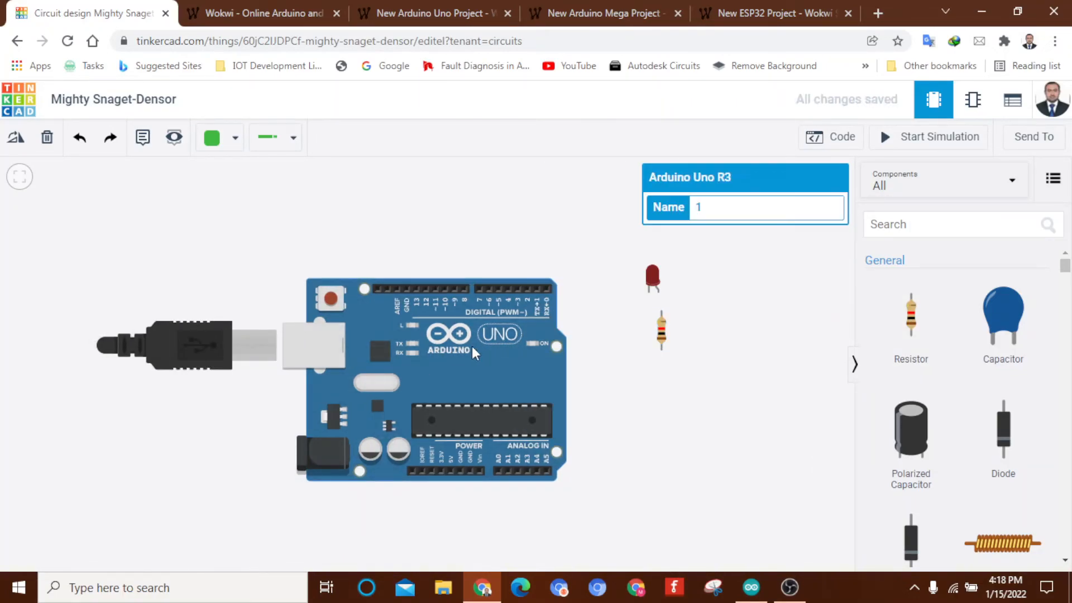
pyautogui.hotkey('ctrl', 'r')
pyautogui.hotkey('ctrl', 'r')
pyautogui.hotkey('ctrl', 'r')
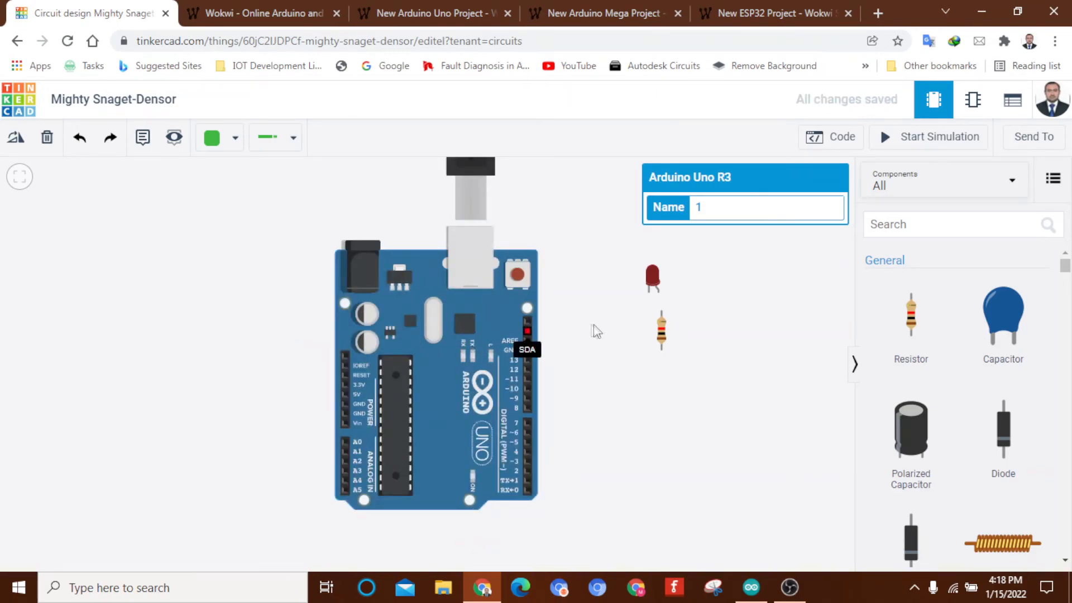
# Move the LED closer to the Arduino and wire its cathode to the GND pin beside pin 13, bending the wire below the LED
pyautogui.moveTo(658, 283); pyautogui.dragTo(615, 319)
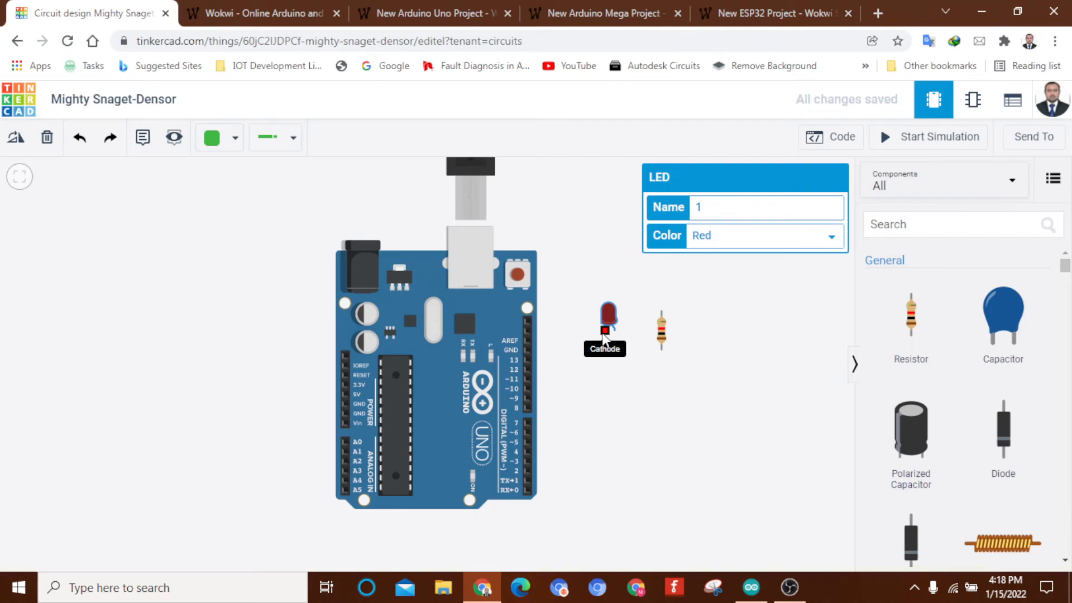
pyautogui.click(605, 330)
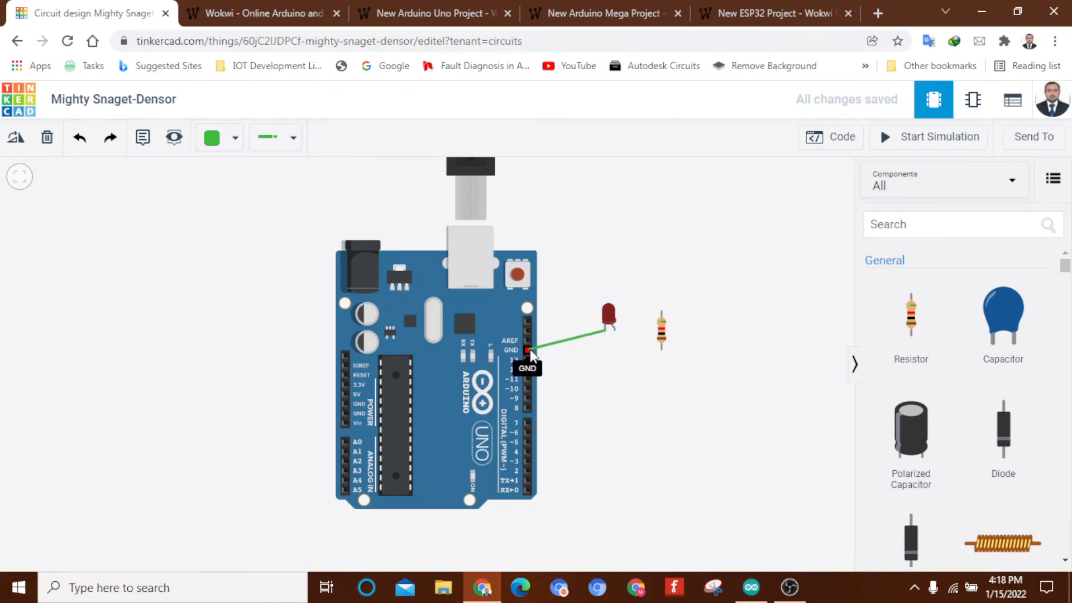
pyautogui.click(528, 350)
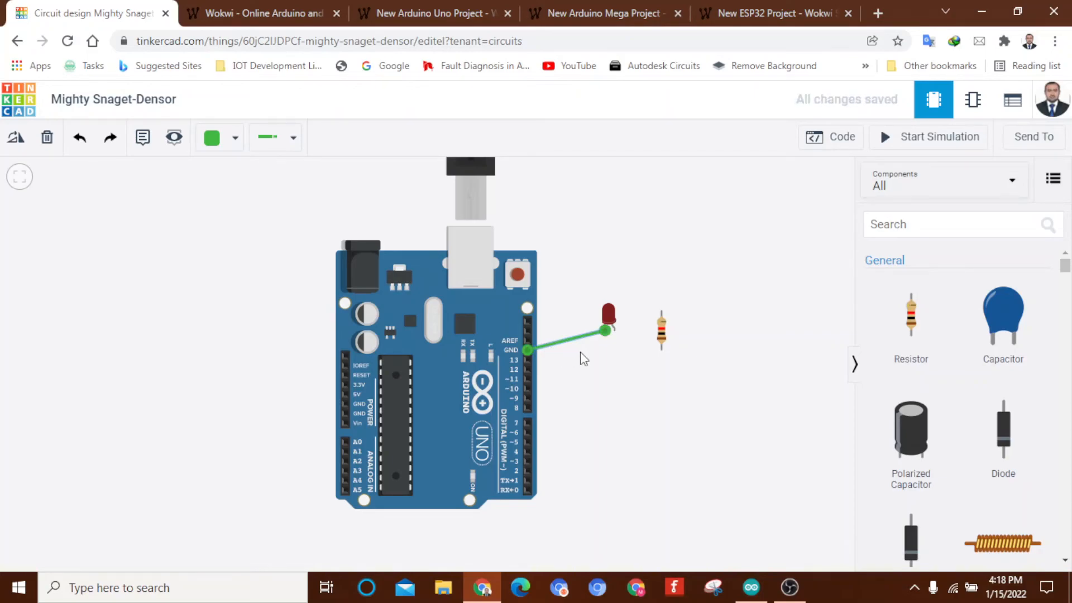
pyautogui.click(568, 340)
pyautogui.moveTo(570, 341); pyautogui.dragTo(628, 356)
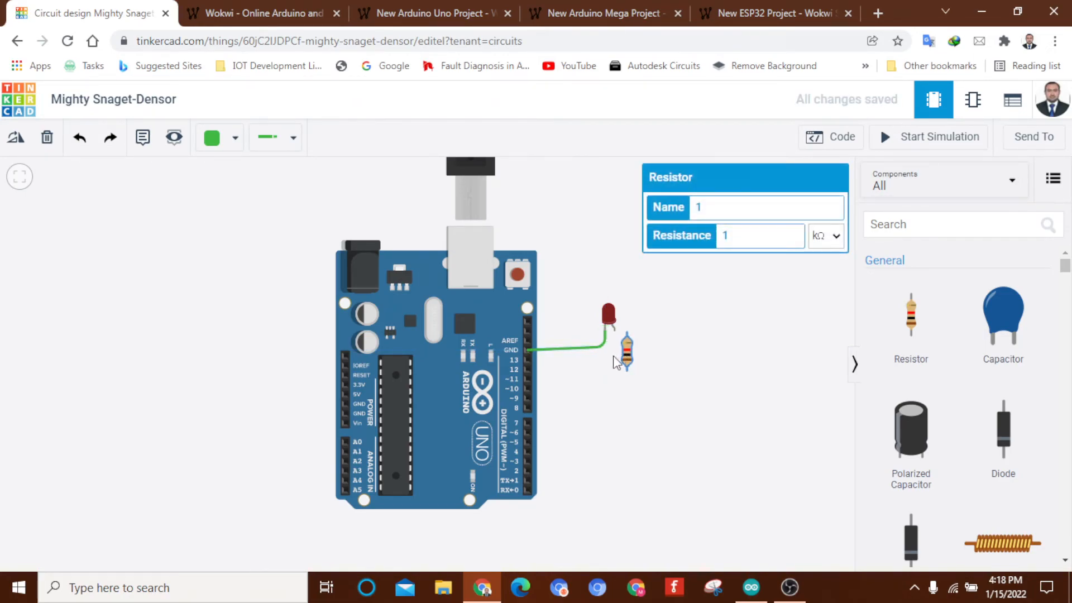
# Raise the LED and move the resistor so its upper terminal meets the LED's anode
pyautogui.moveTo(612, 329); pyautogui.dragTo(611, 306)
pyautogui.moveTo(629, 349); pyautogui.dragTo(614, 334)
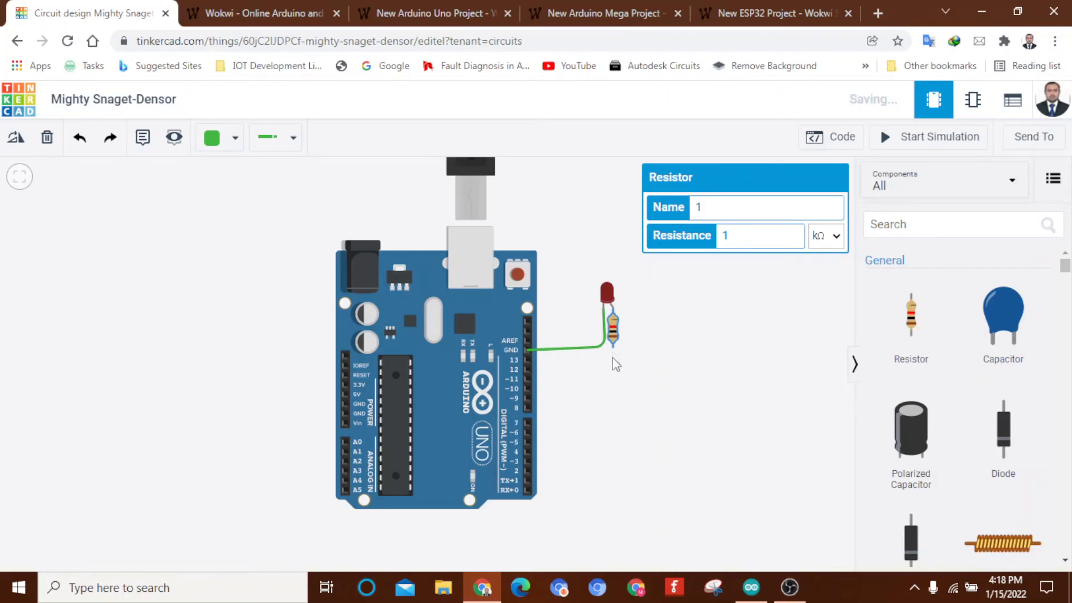
# Wire digital pin 13 to the resistor's lower terminal and bend the wire into a right angle below the resistor
pyautogui.click(572, 367)
pyautogui.click(528, 360)
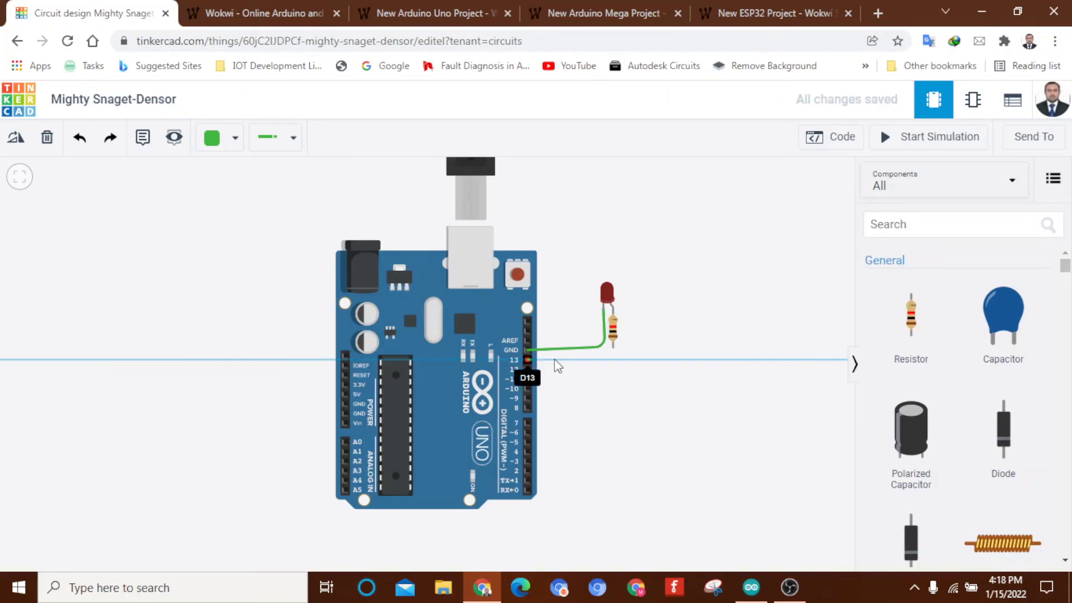
pyautogui.click(613, 349)
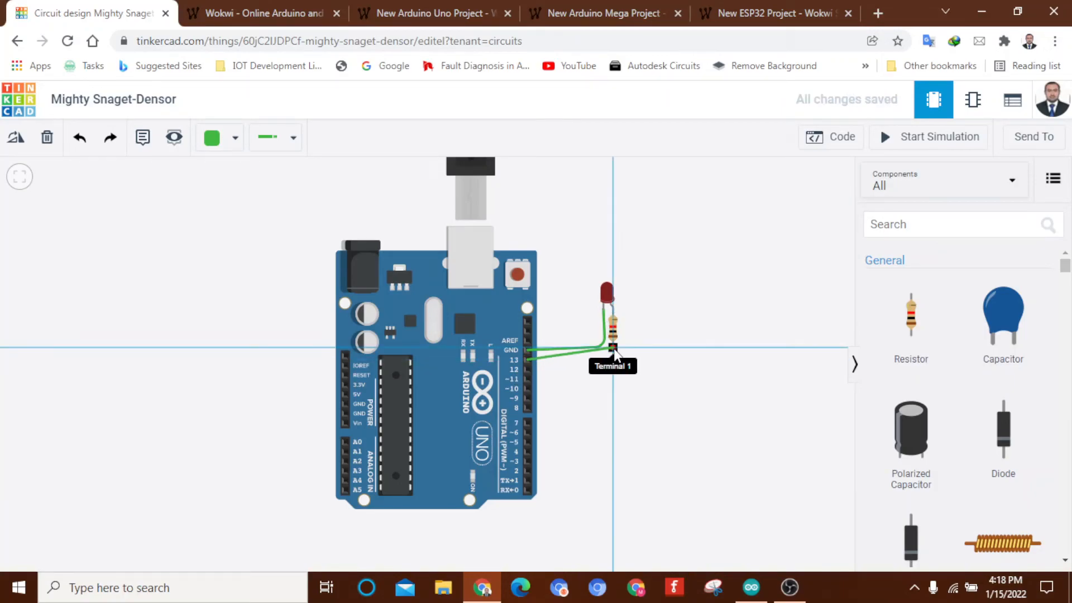
pyautogui.click(585, 358)
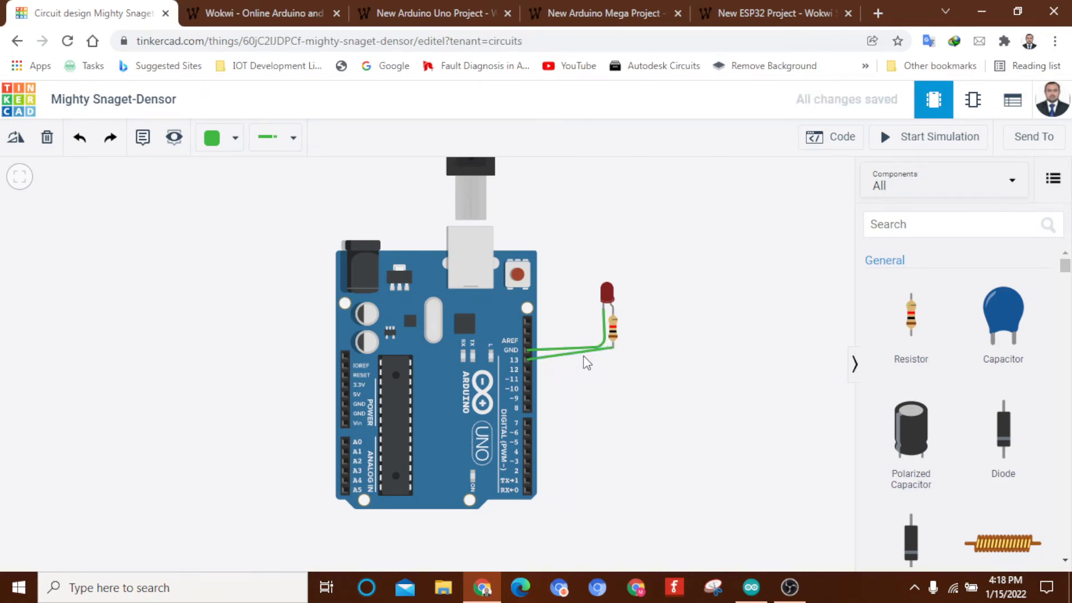
pyautogui.moveTo(613, 341)
pyautogui.mouseDown()
pyautogui.moveTo(615, 352)
pyautogui.moveTo(615, 339)
pyautogui.mouseUp()
pyautogui.click(571, 355)
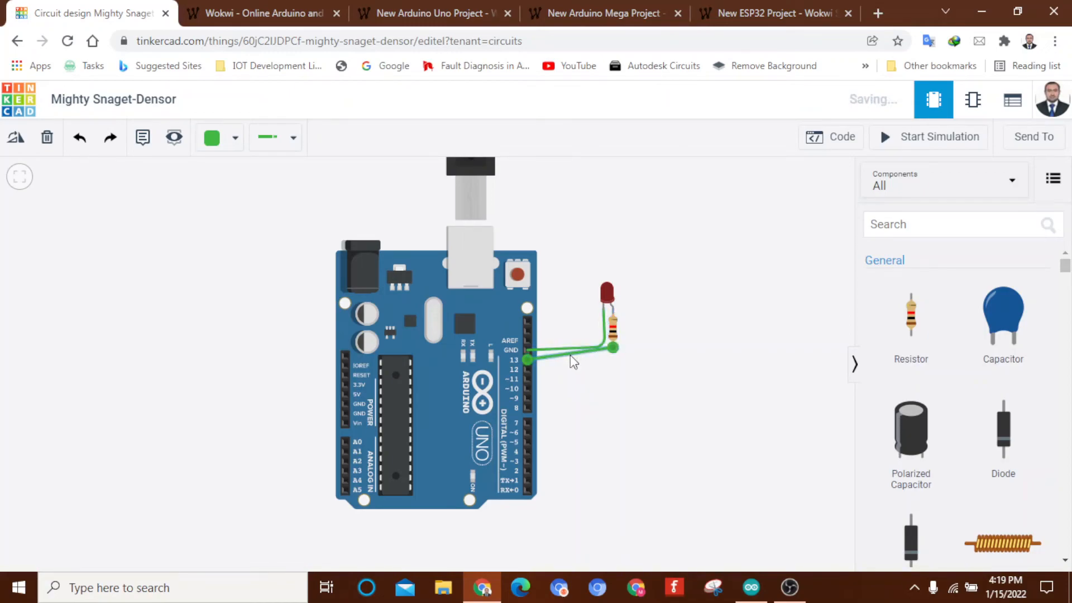
pyautogui.moveTo(571, 355); pyautogui.dragTo(613, 358)
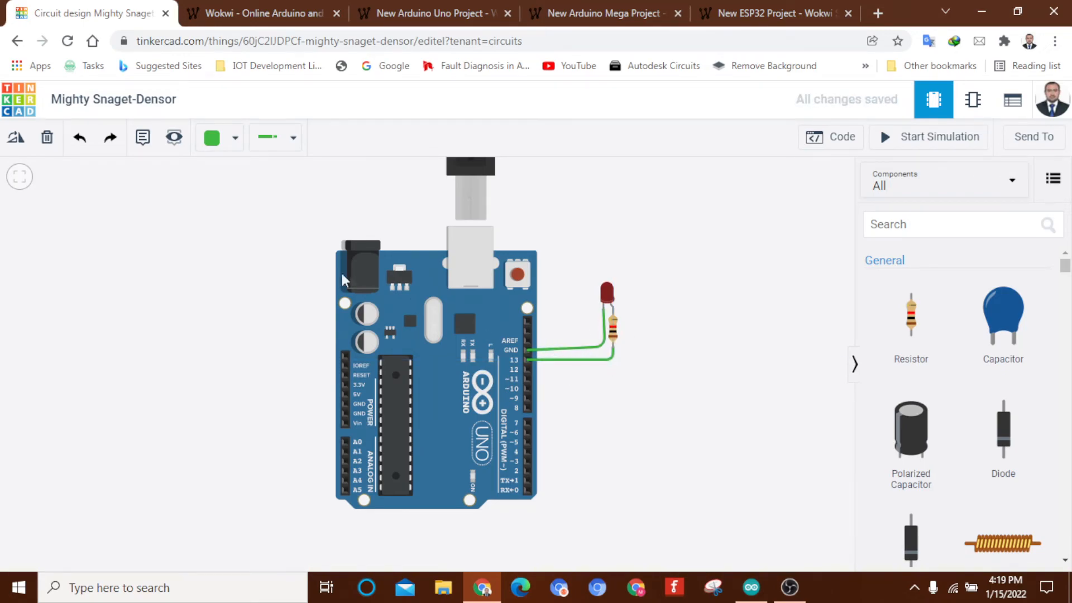
# Color the pin 13 wire red and the GND wire black
pyautogui.click(558, 359)
pyautogui.click(294, 141)
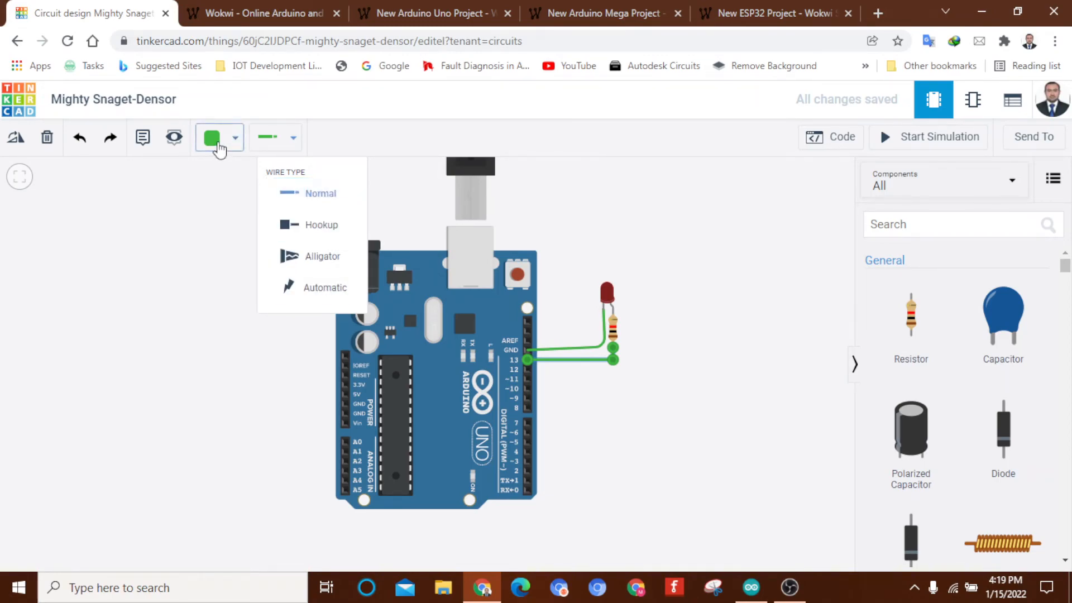
pyautogui.click(217, 141)
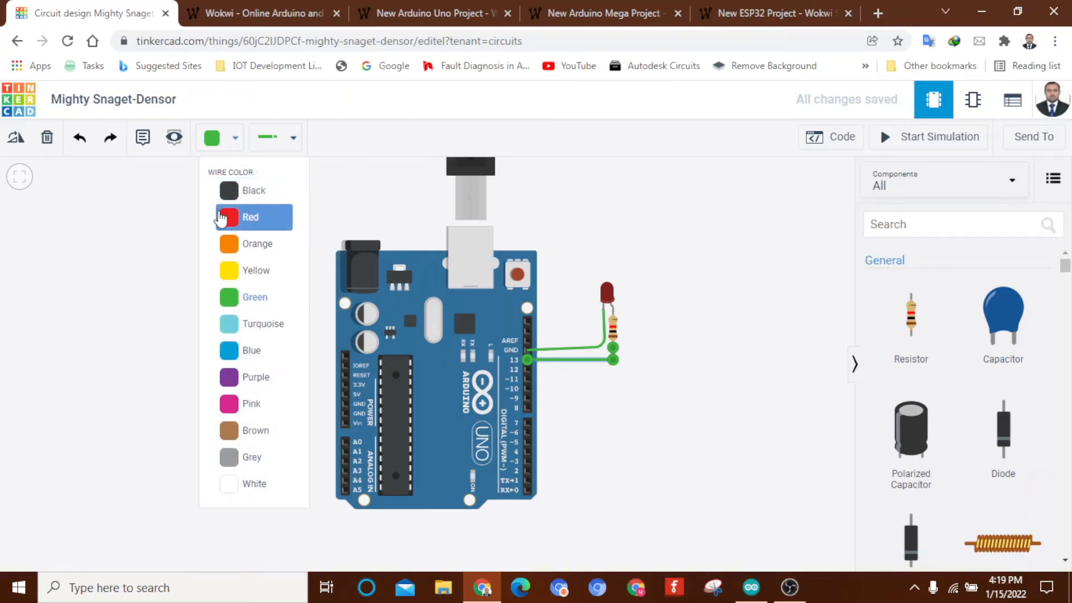
pyautogui.click(223, 216)
pyautogui.click(598, 348)
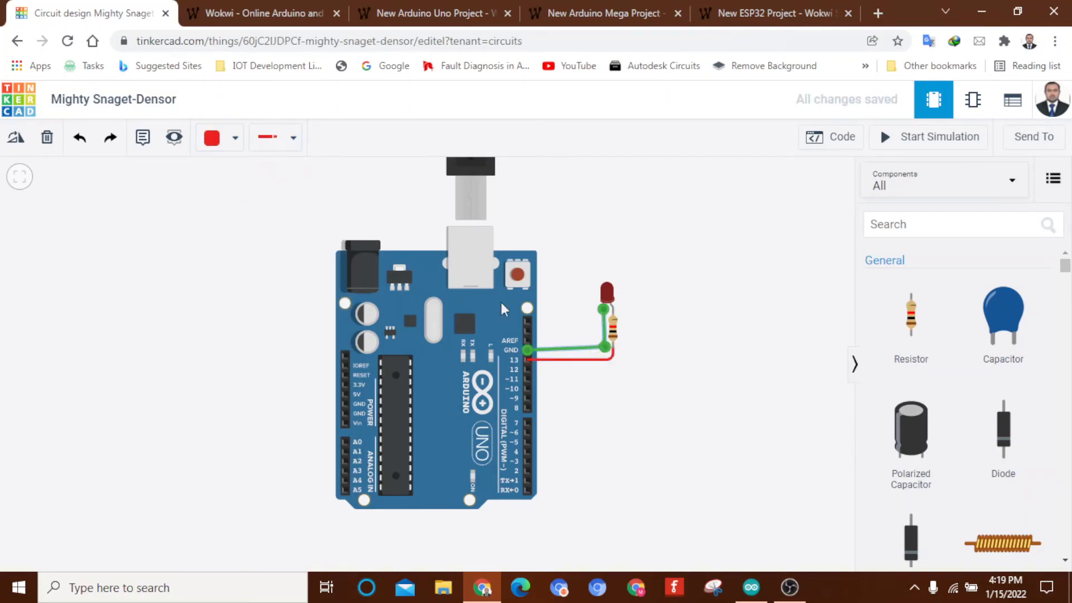
pyautogui.click(234, 140)
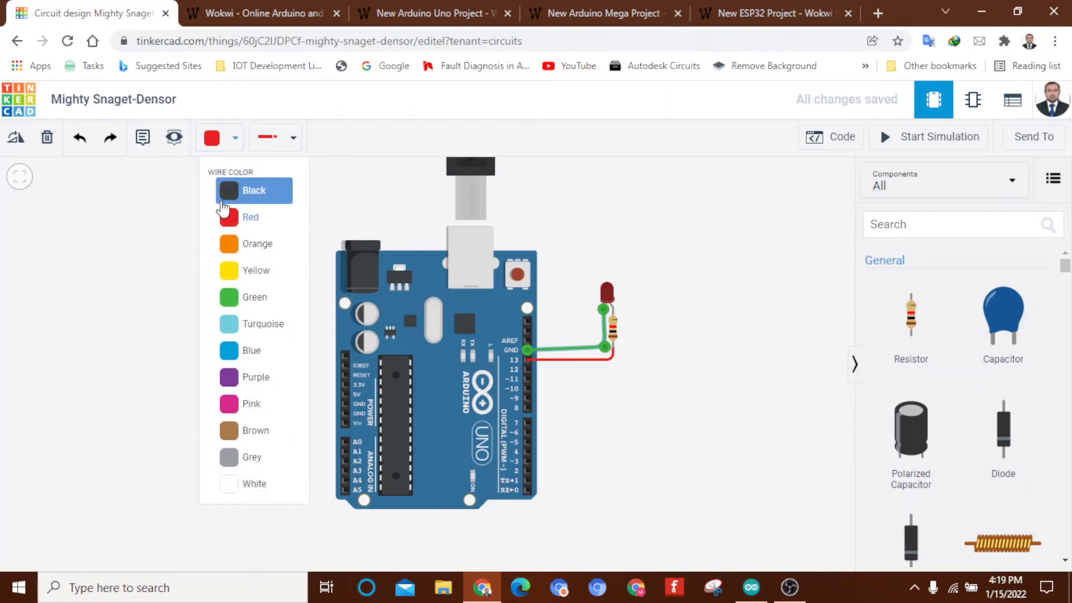
pyautogui.click(223, 188)
pyautogui.click(659, 274)
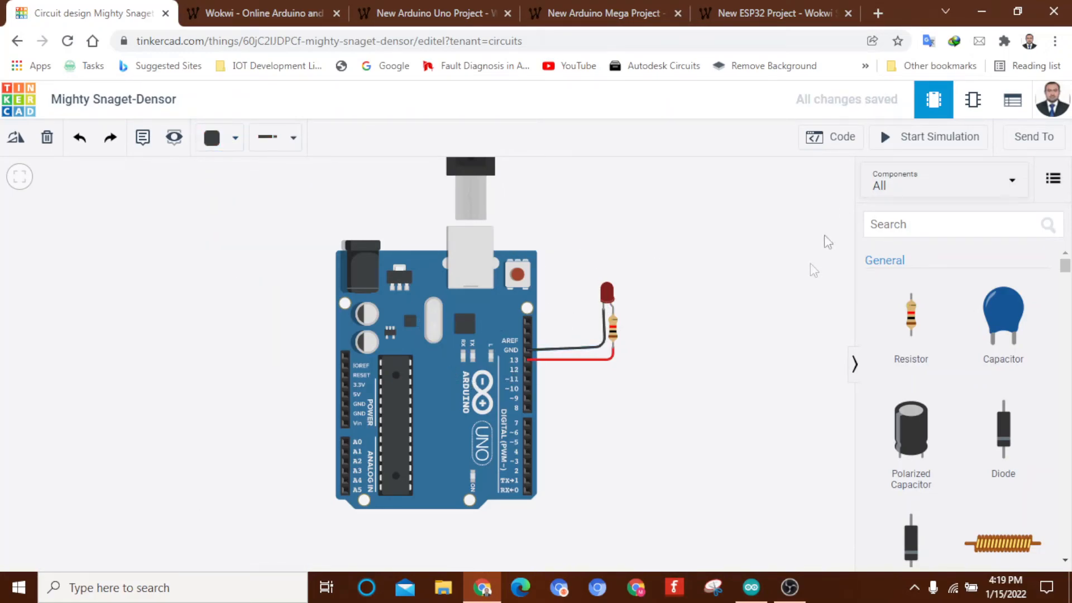
# Open the Arduino's code and switch the editor from Blocks to Text, accepting the loss of the blocks
pyautogui.click(843, 138)
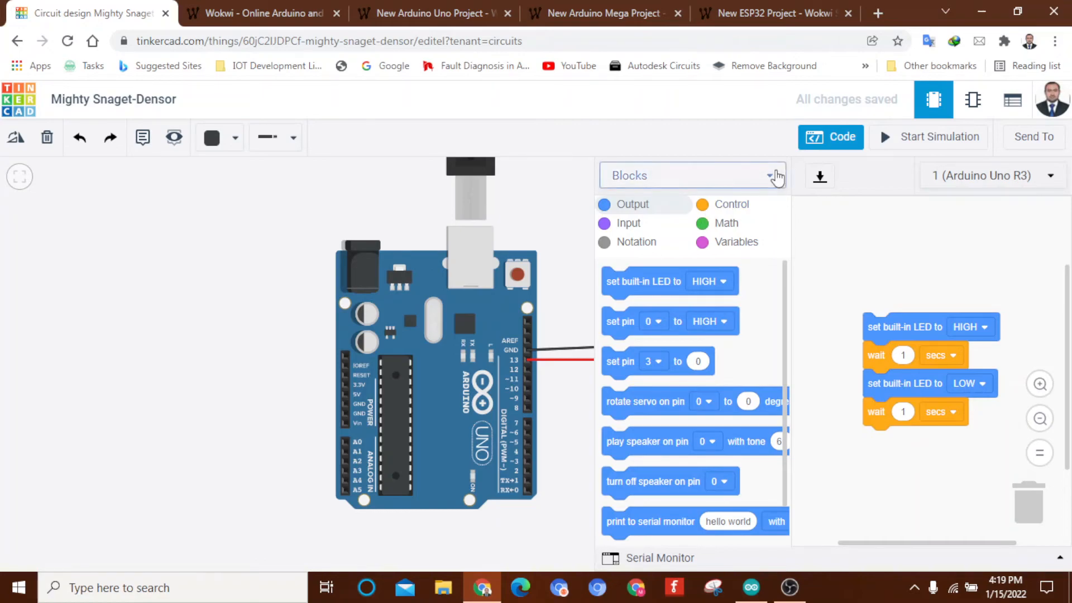
pyautogui.click(770, 176)
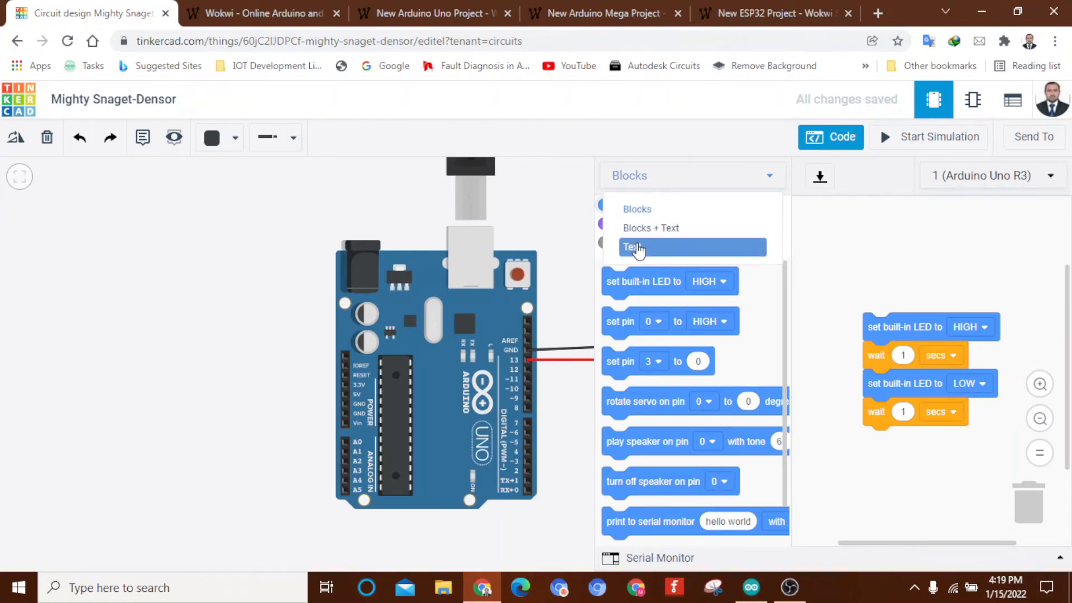
pyautogui.click(637, 246)
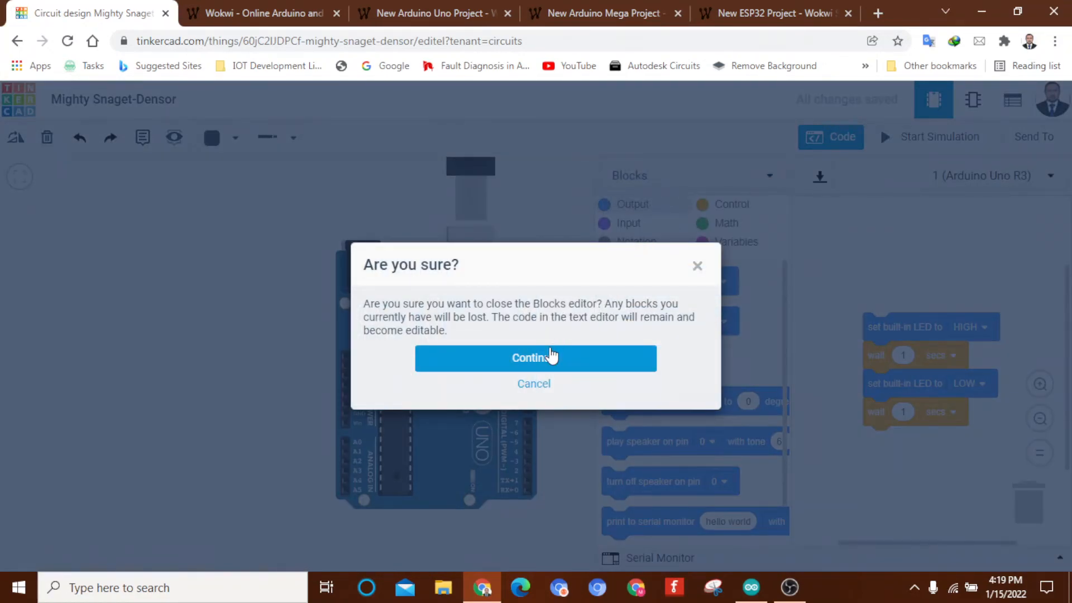
pyautogui.click(552, 356)
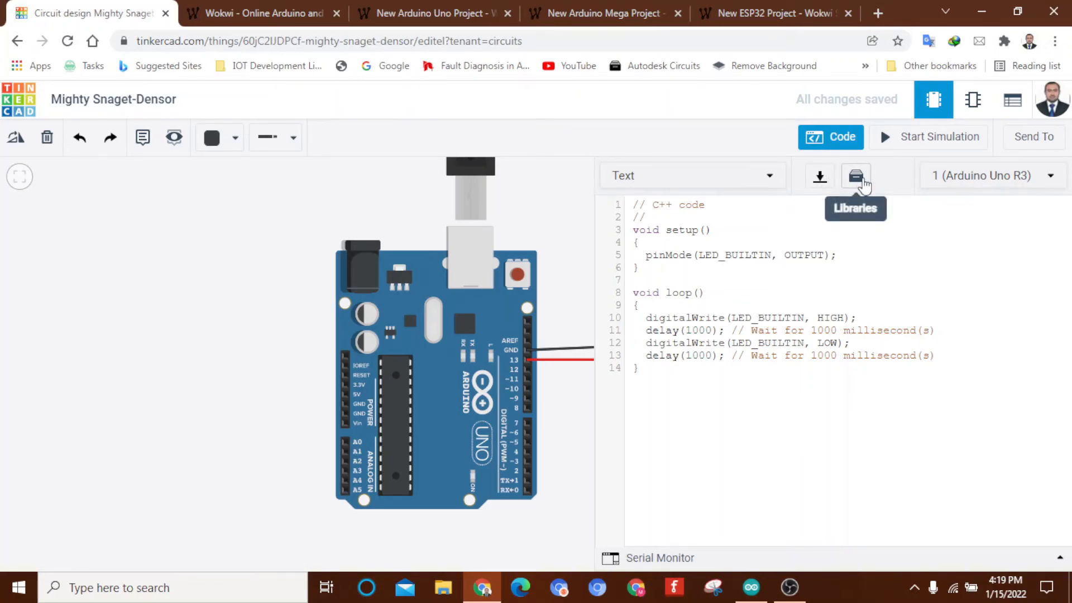
# Look through the Arduino libraries available to include, then return to the code
pyautogui.click(857, 177)
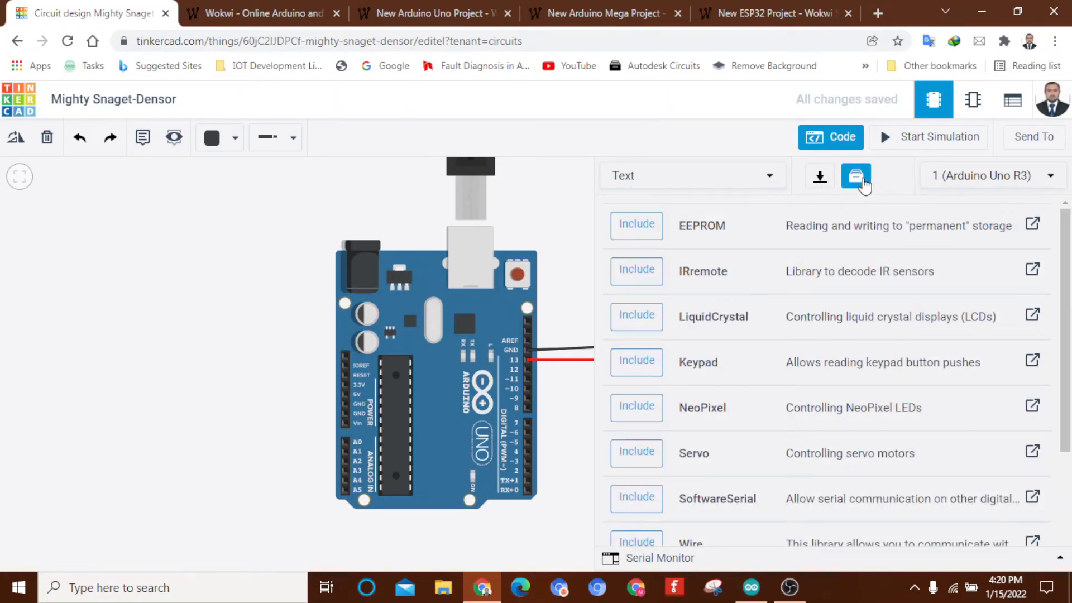
pyautogui.scroll(-3, 857, 349)
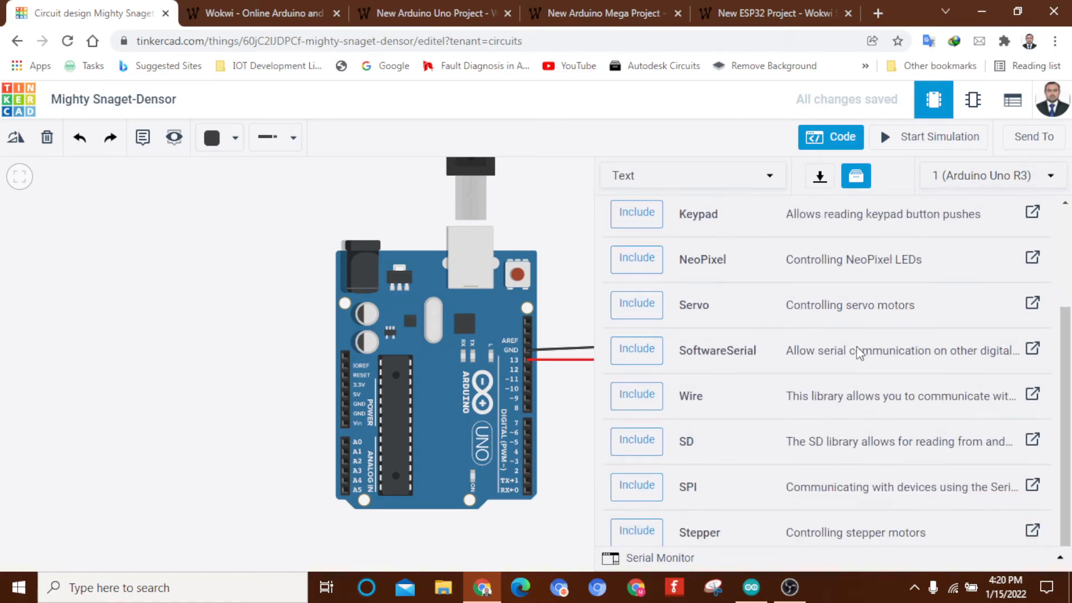
pyautogui.scroll(3, 857, 350)
pyautogui.scroll(-3, 857, 350)
pyautogui.scroll(3, 857, 350)
pyautogui.scroll(-3, 857, 350)
pyautogui.click(855, 177)
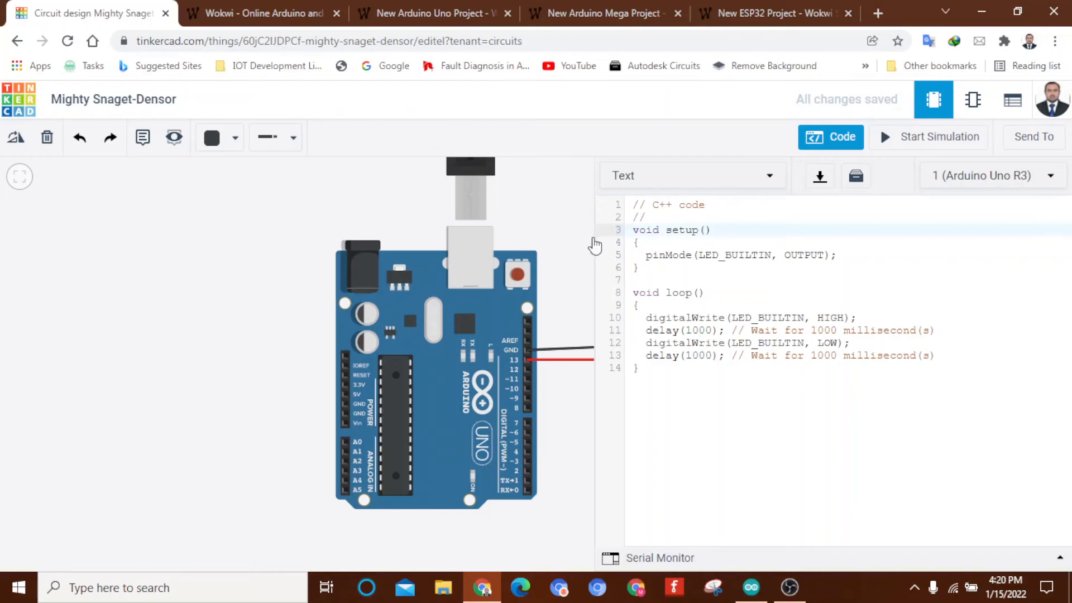
# Run the simulation with the LED and its pin 13 wiring in close view, then stop it
pyautogui.press('f')
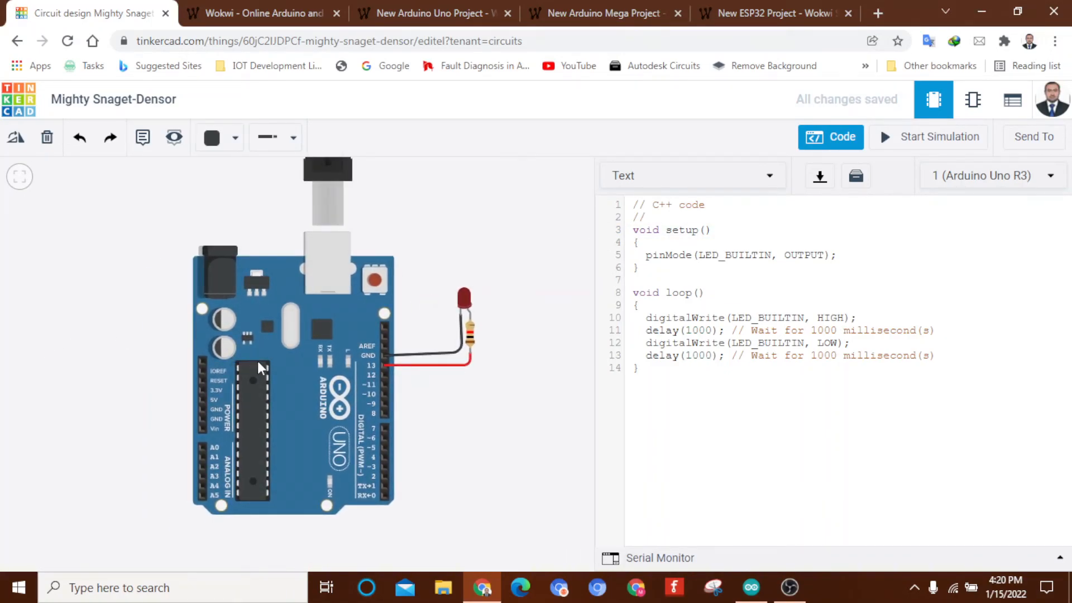
pyautogui.scroll(2, 257, 361)
pyautogui.scroll(-2, 256, 361)
pyautogui.scroll(3, 256, 361)
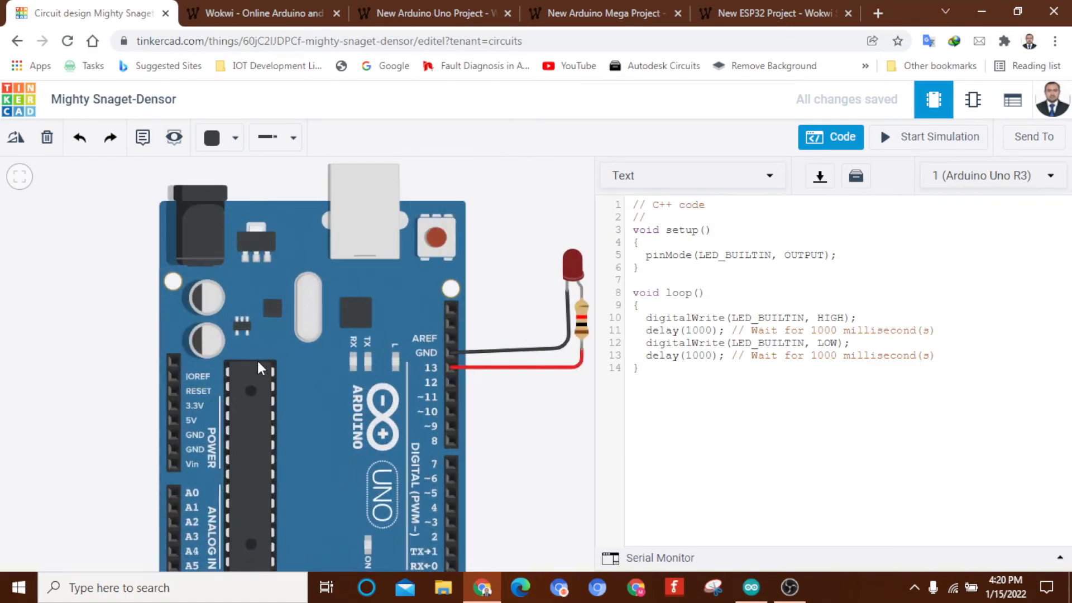
pyautogui.moveTo(552, 430); pyautogui.dragTo(472, 553)
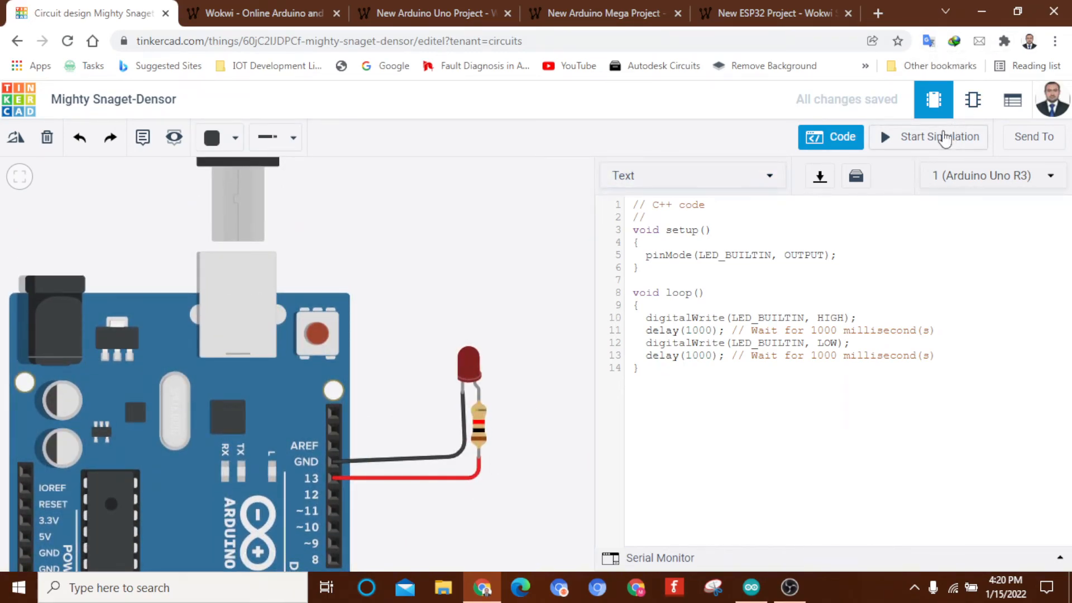
pyautogui.click(944, 139)
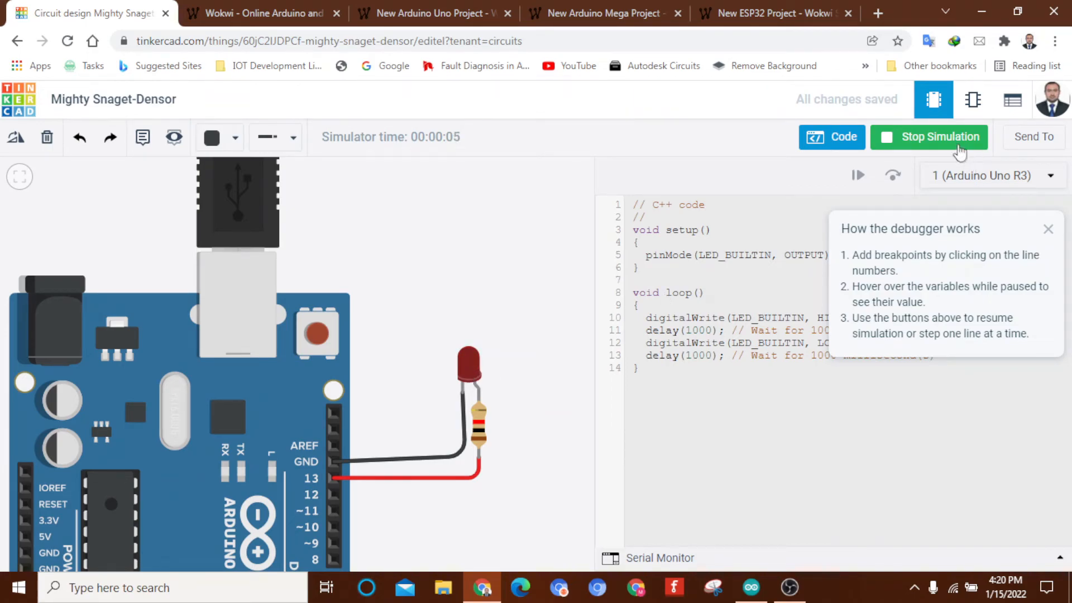
pyautogui.click(942, 143)
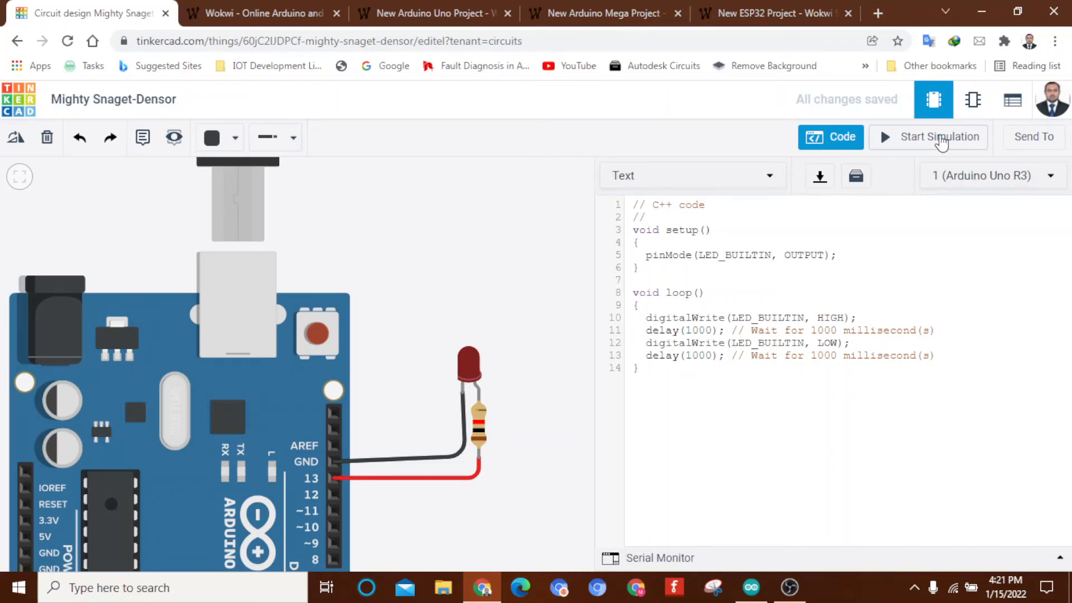
pyautogui.click(791, 589)
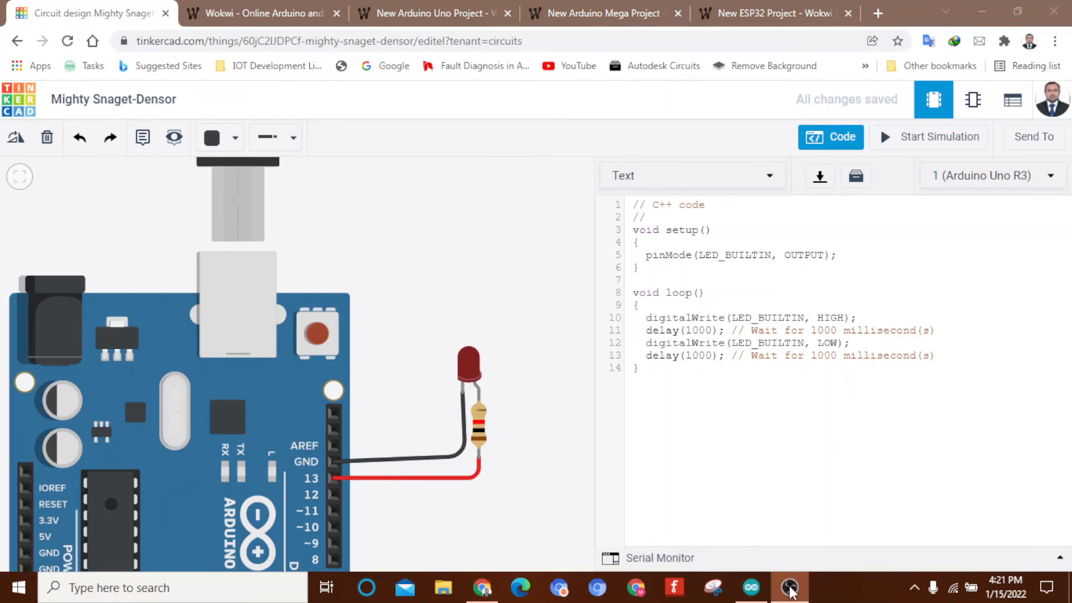
pyautogui.click(791, 589)
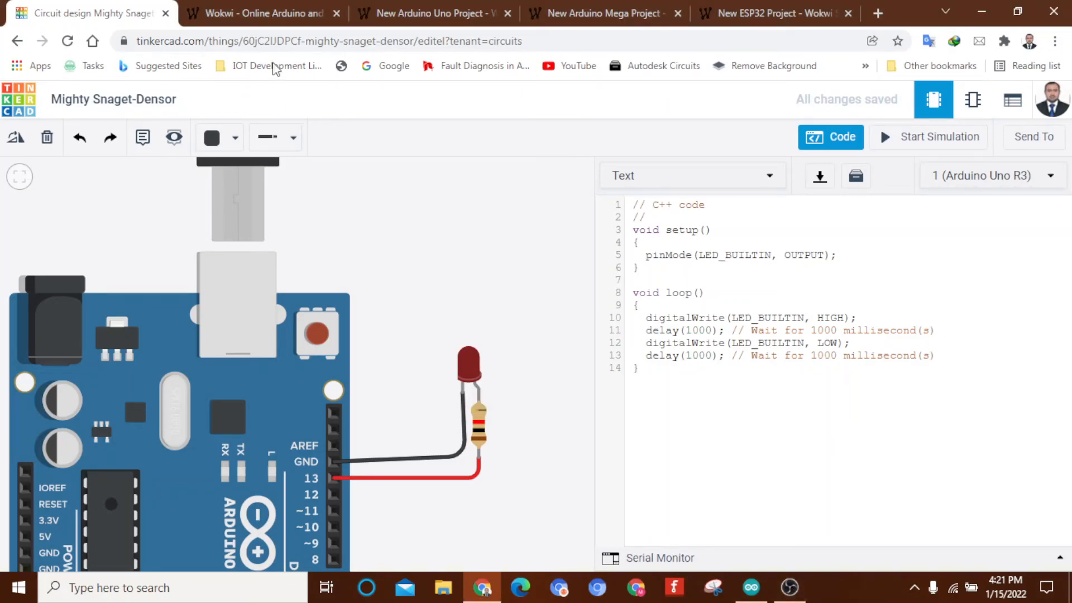
# Switch to the Wokwi home page and examine its new-project board options and Arduino library examples
pyautogui.click(267, 21)
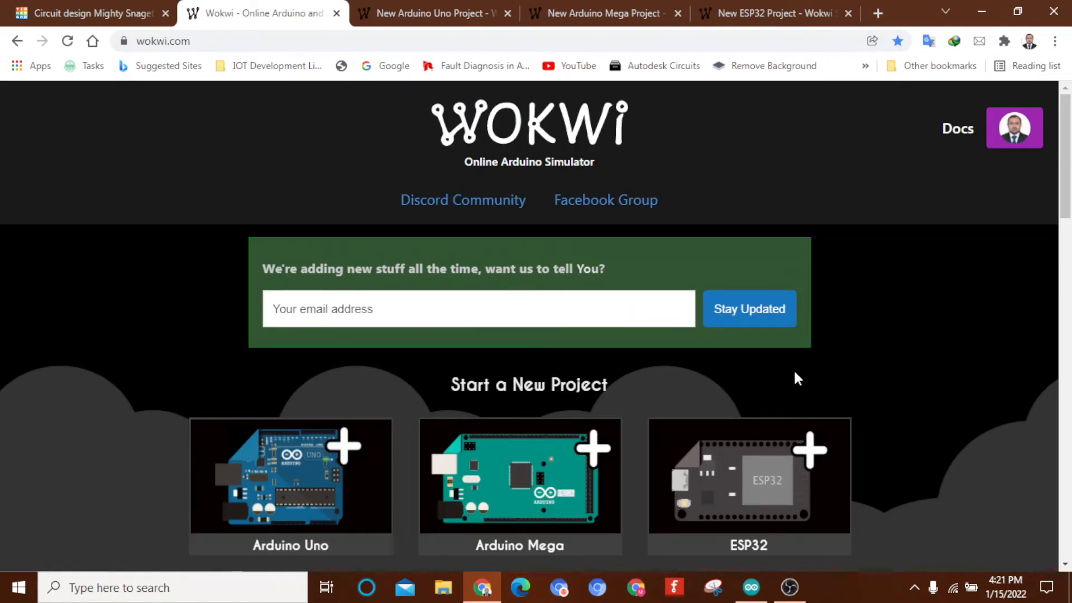
pyautogui.scroll(-3, 892, 380)
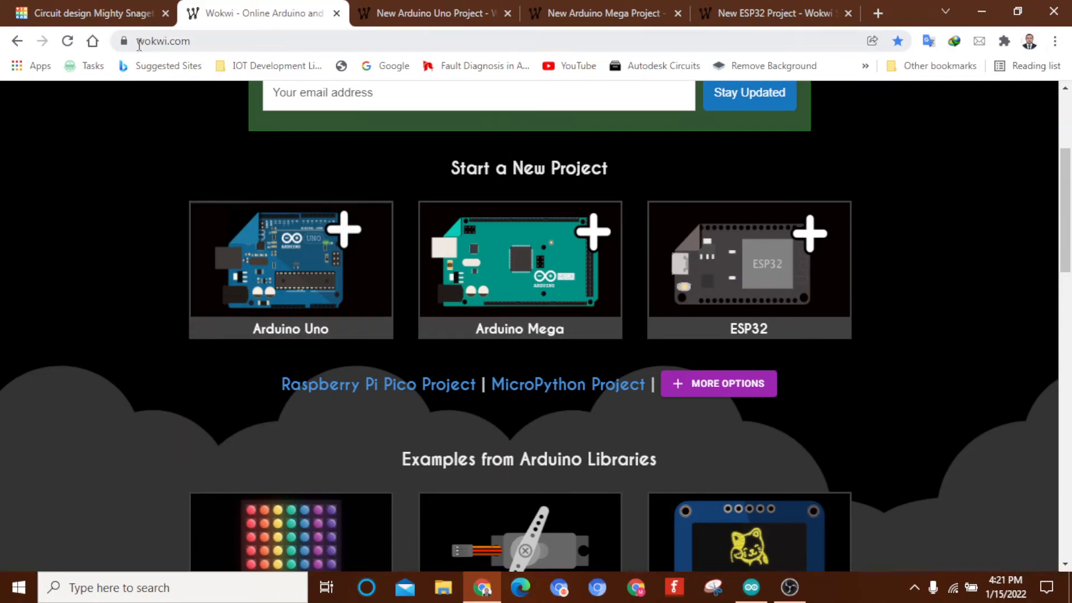
pyautogui.click(134, 16)
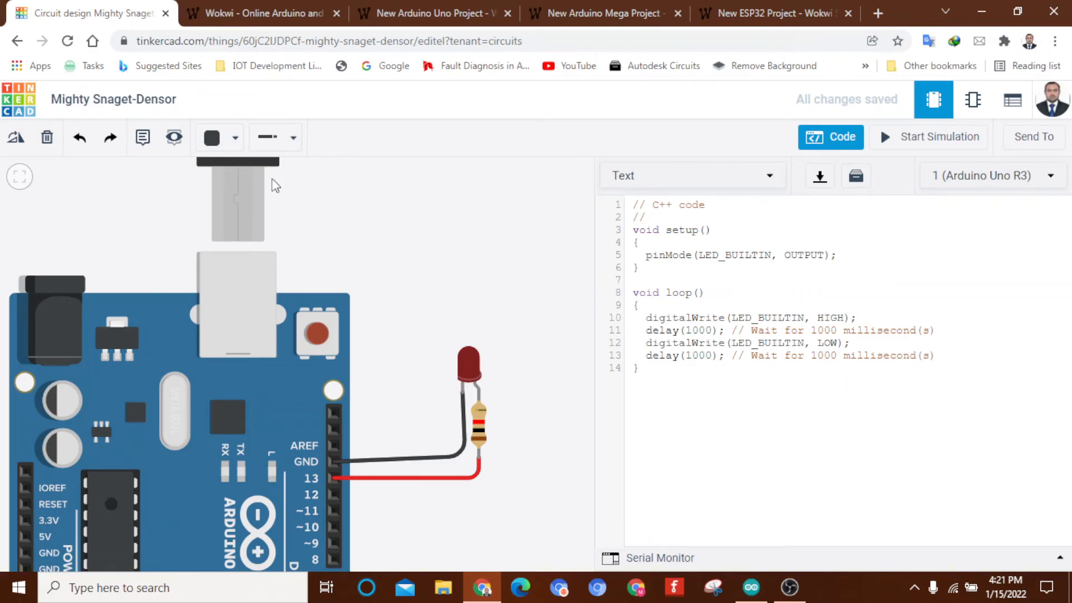
pyautogui.click(257, 17)
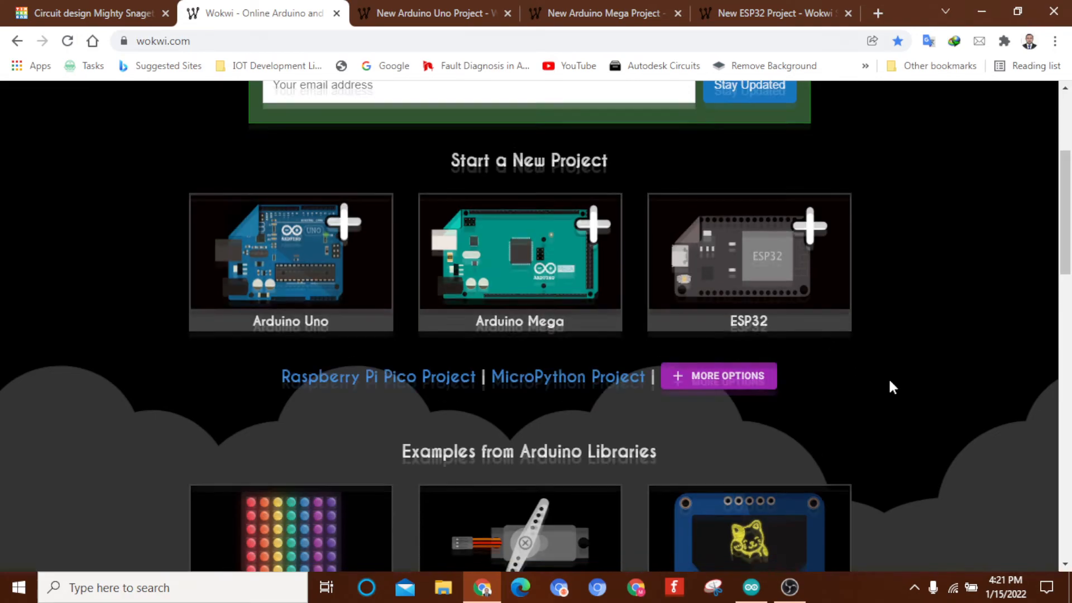
pyautogui.scroll(-1, 890, 383)
pyautogui.scroll(2, 890, 382)
pyautogui.scroll(-4, 890, 382)
pyautogui.scroll(3, 891, 382)
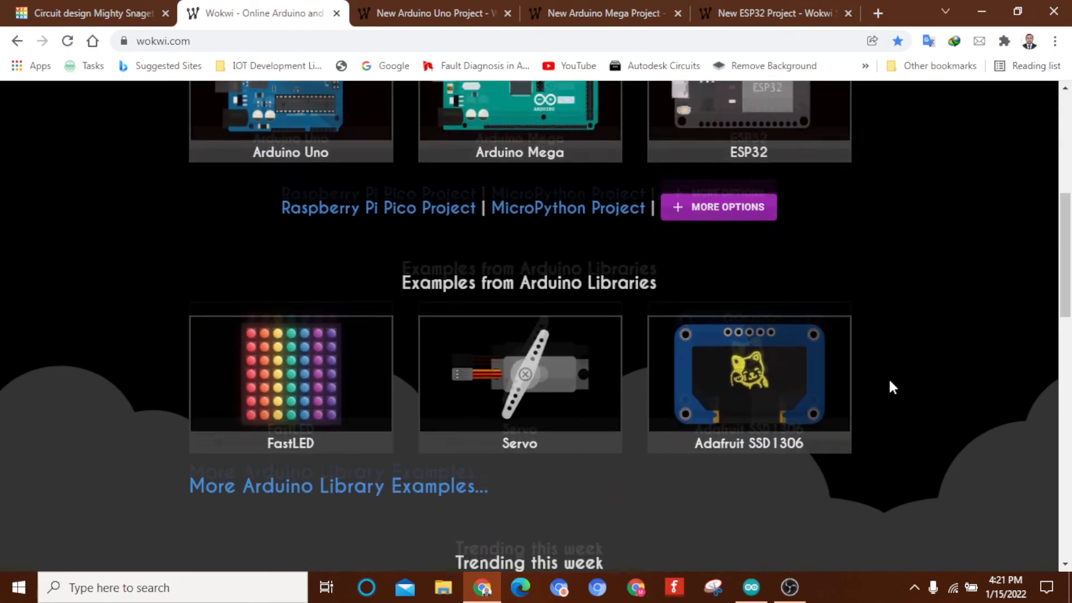
pyautogui.scroll(-2, 890, 382)
pyautogui.scroll(3, 889, 382)
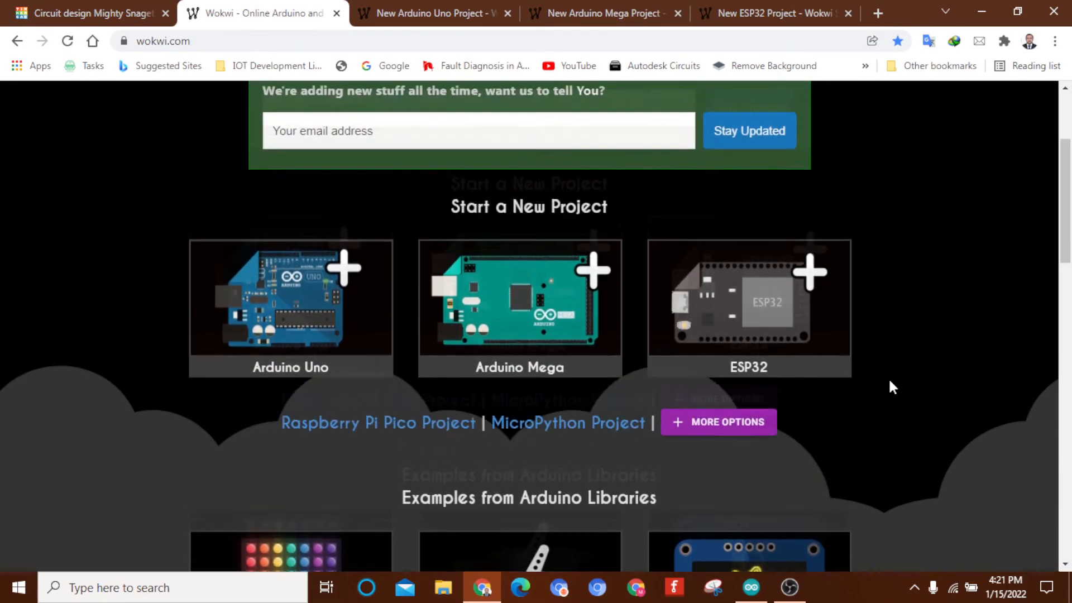
pyautogui.scroll(1, 890, 386)
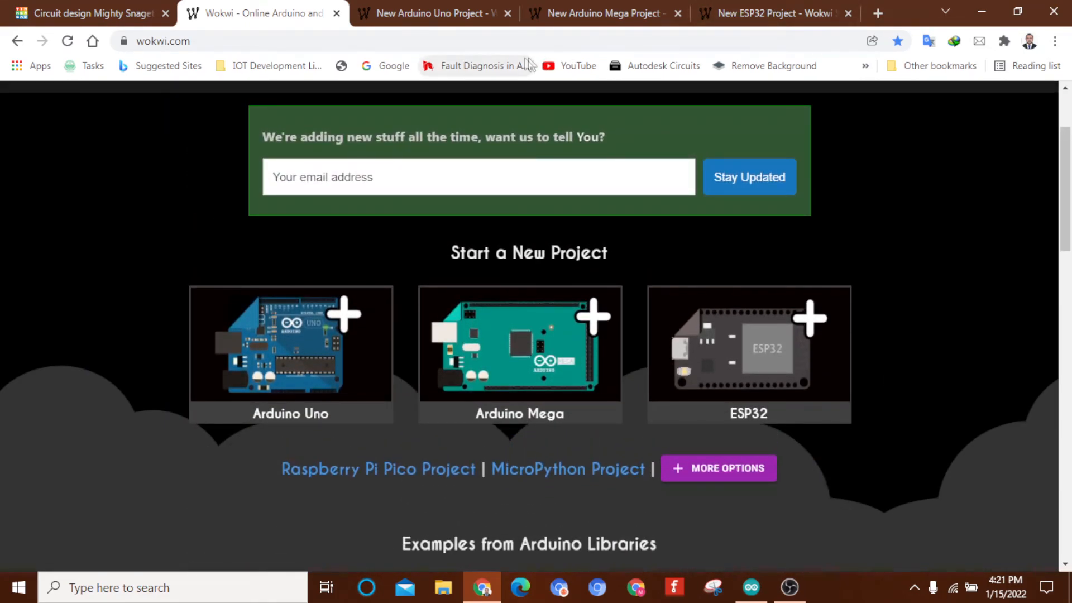
# Switch to the new ESP32 project in Wokwi and move the ESP32 board closer to the code editor
pyautogui.click(746, 16)
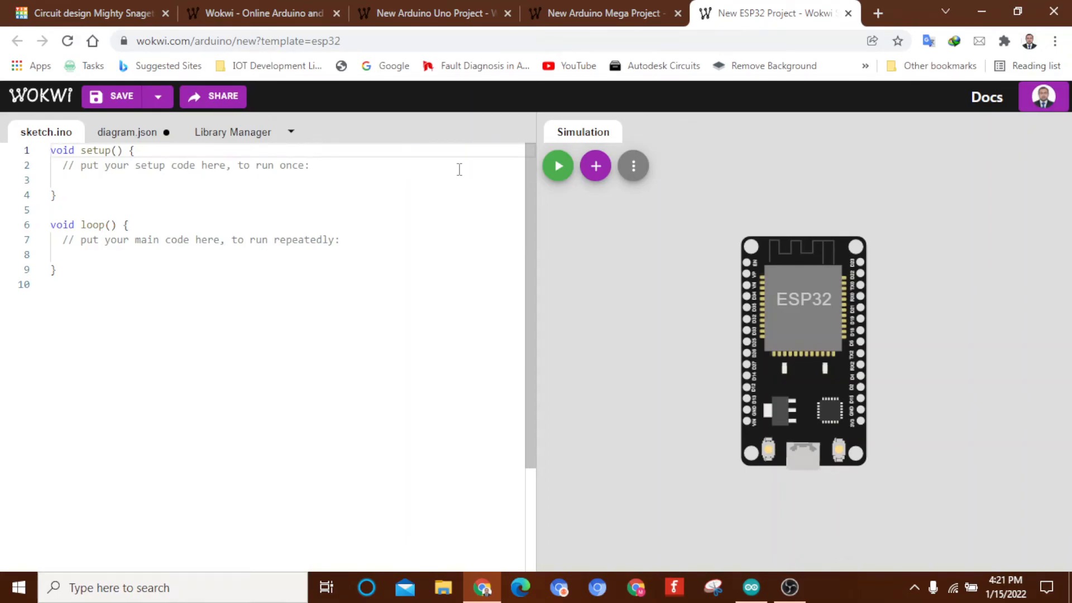
pyautogui.click(34, 16)
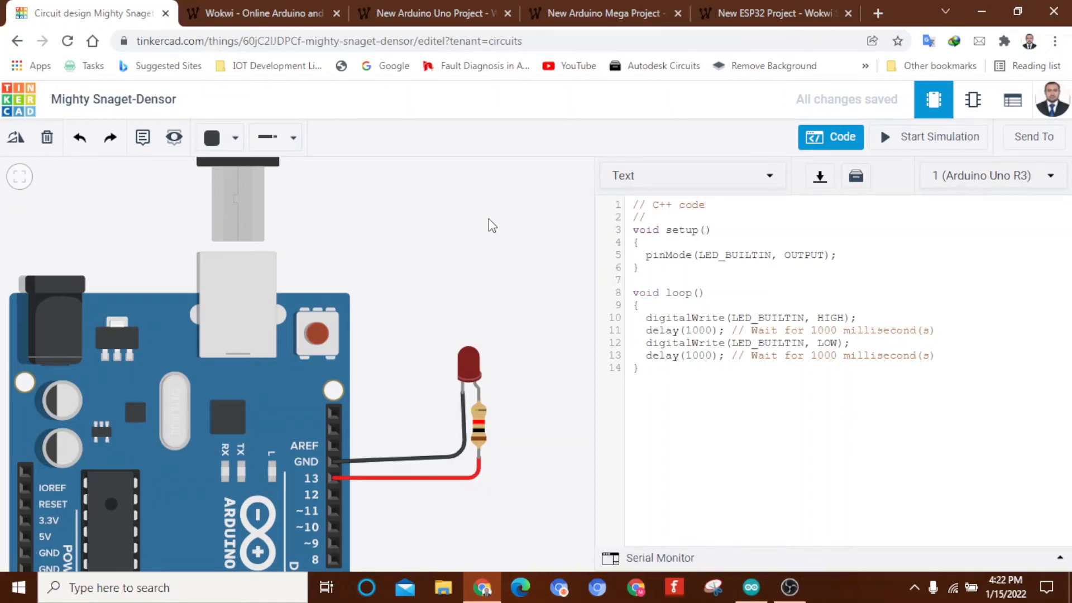
pyautogui.click(785, 20)
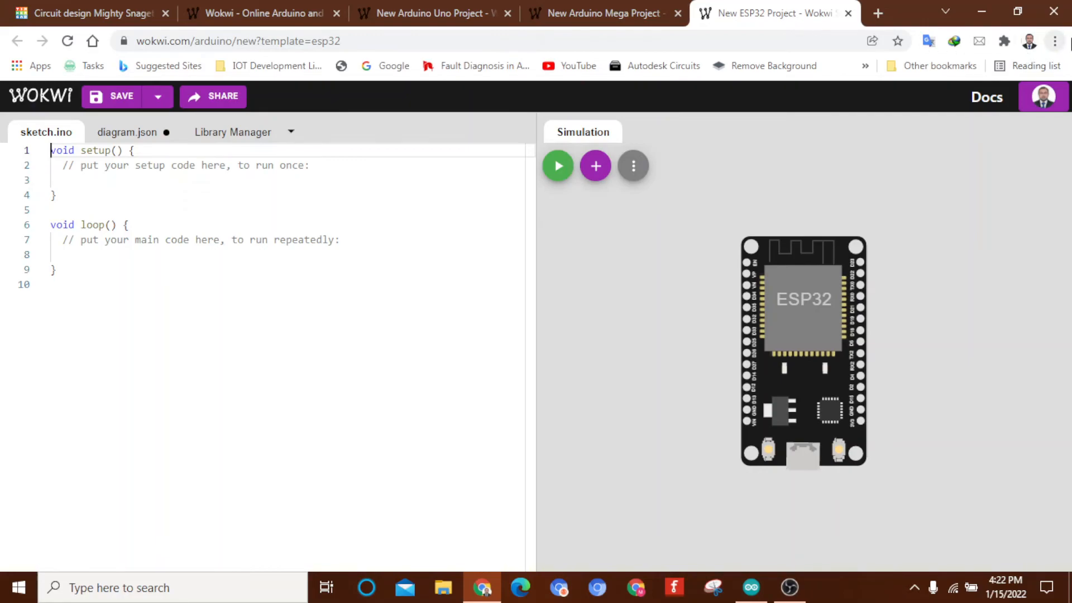
pyautogui.moveTo(789, 311); pyautogui.dragTo(693, 321)
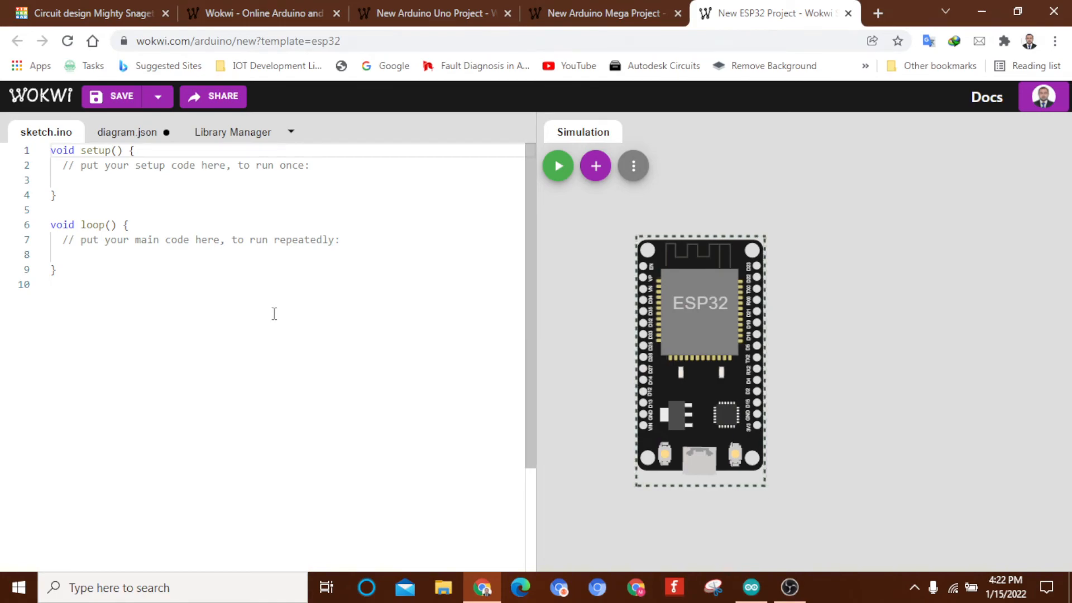
# Examine the ESP32 project's sketch.ino, diagram.json and library manager with its library search, then return to the sketch
pyautogui.click(118, 223)
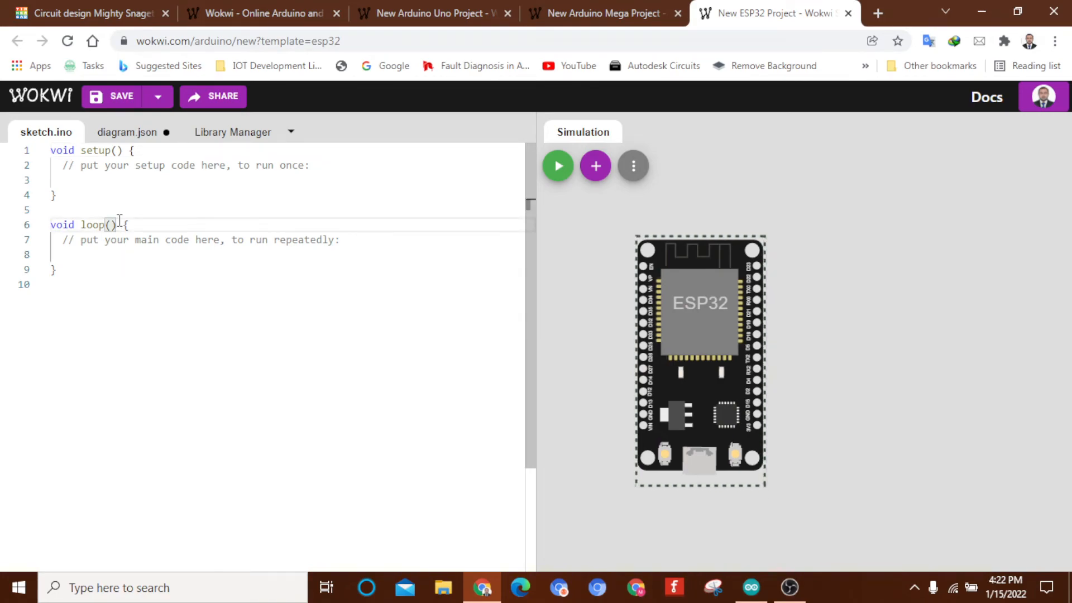
pyautogui.click(123, 134)
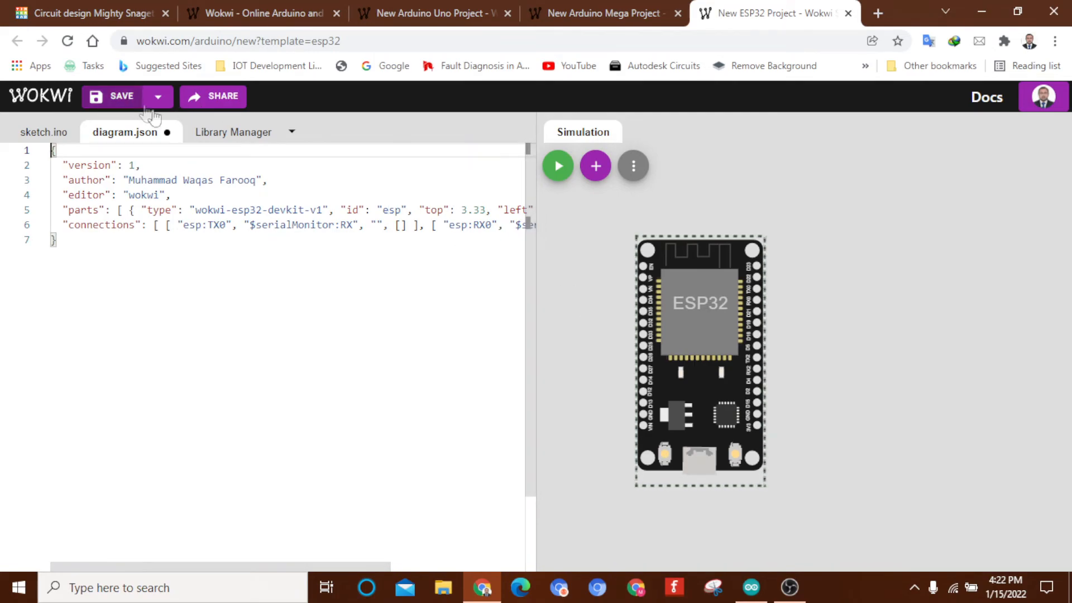
pyautogui.click(221, 134)
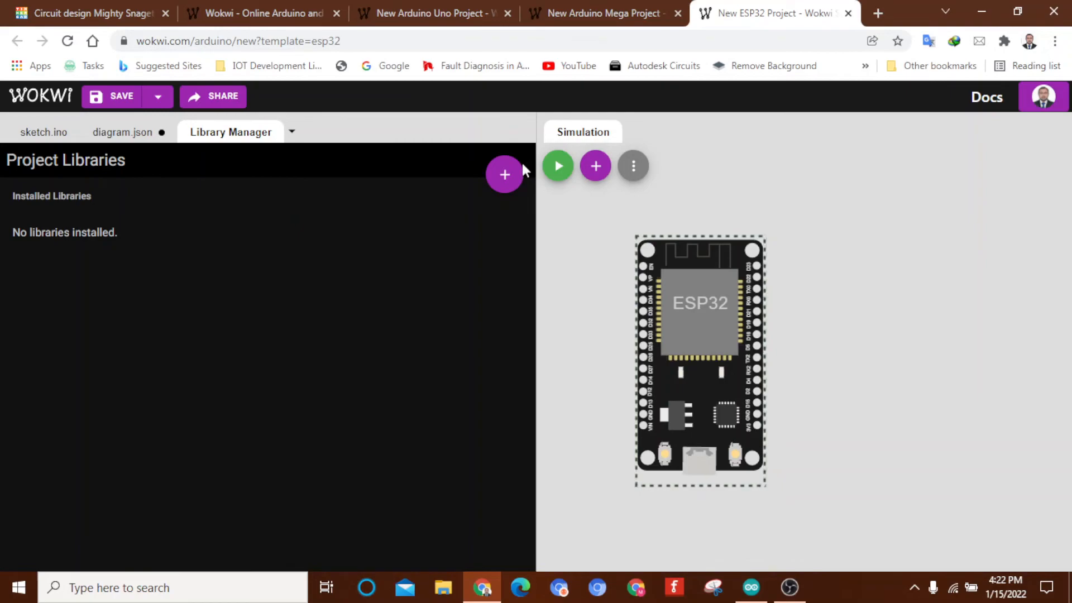
pyautogui.click(506, 177)
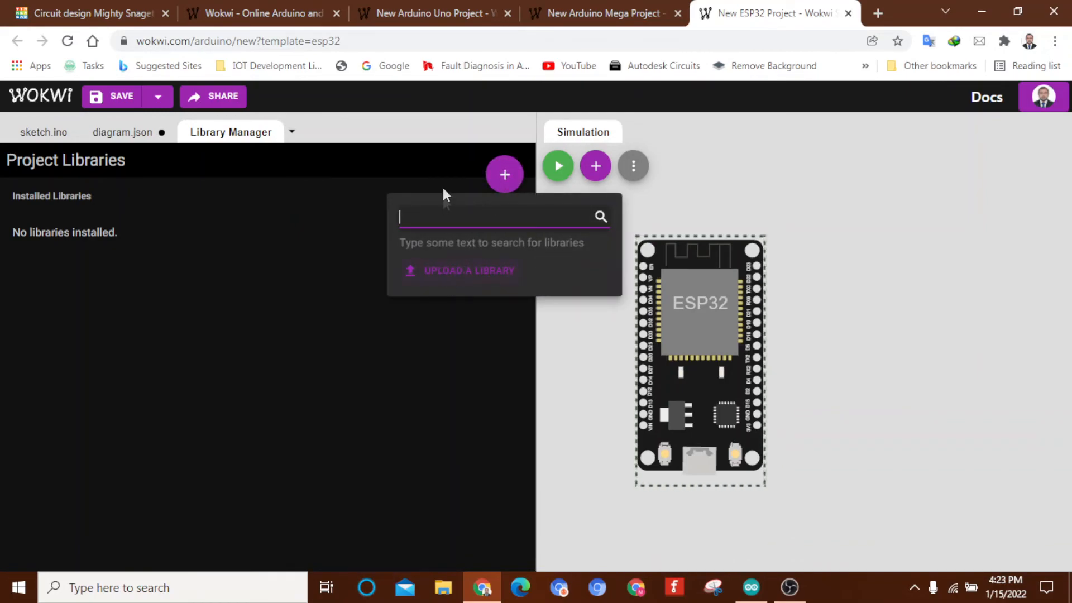
pyautogui.click(328, 294)
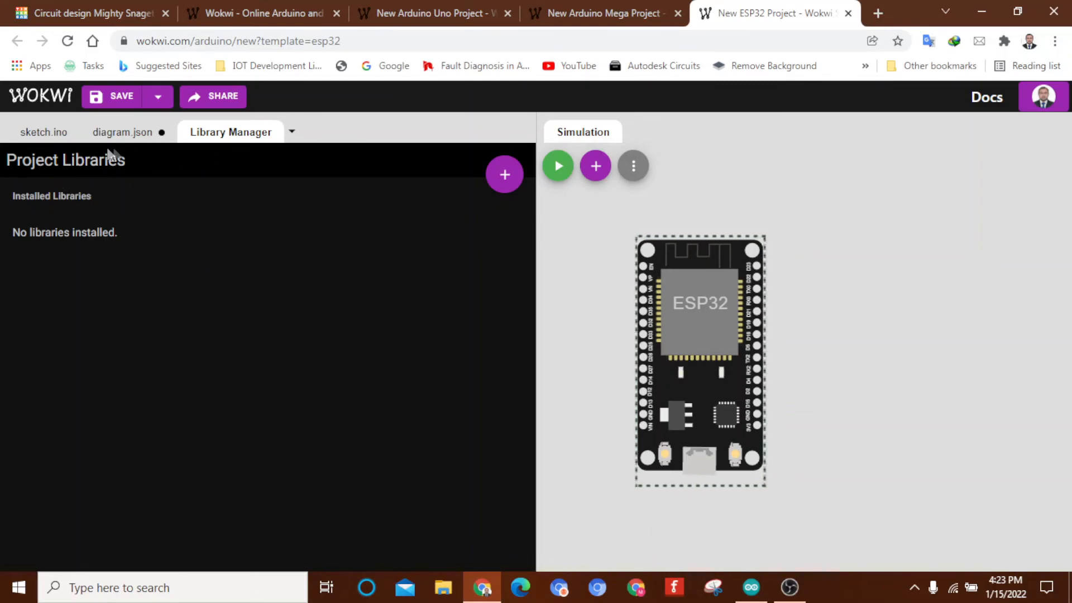
pyautogui.click(35, 137)
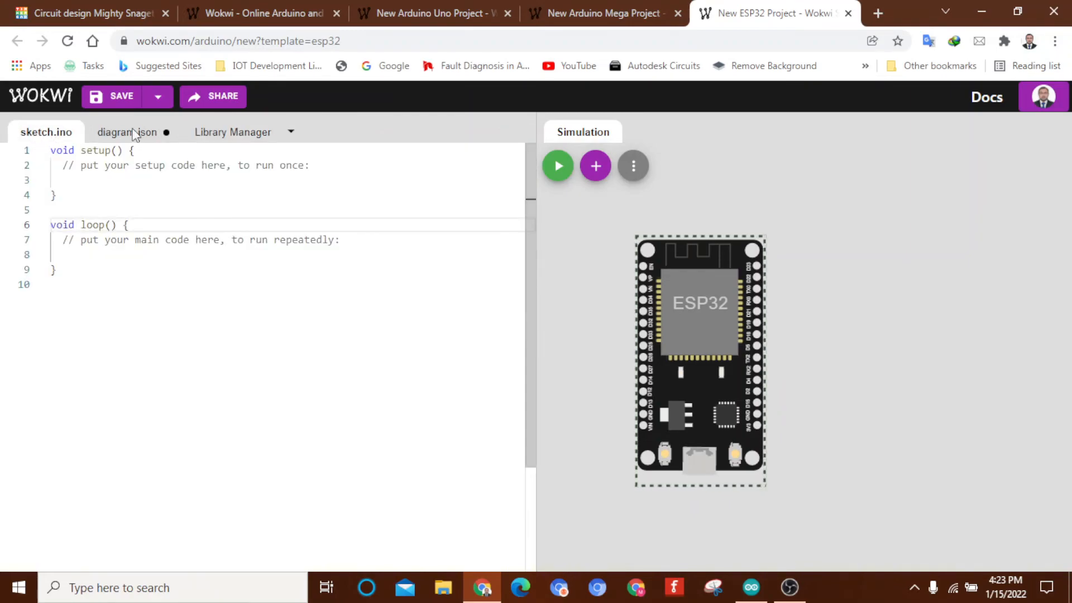
# Open the list of parts that can be added to the ESP32 circuit and read through its displays, sensors and input devices
pyautogui.click(597, 168)
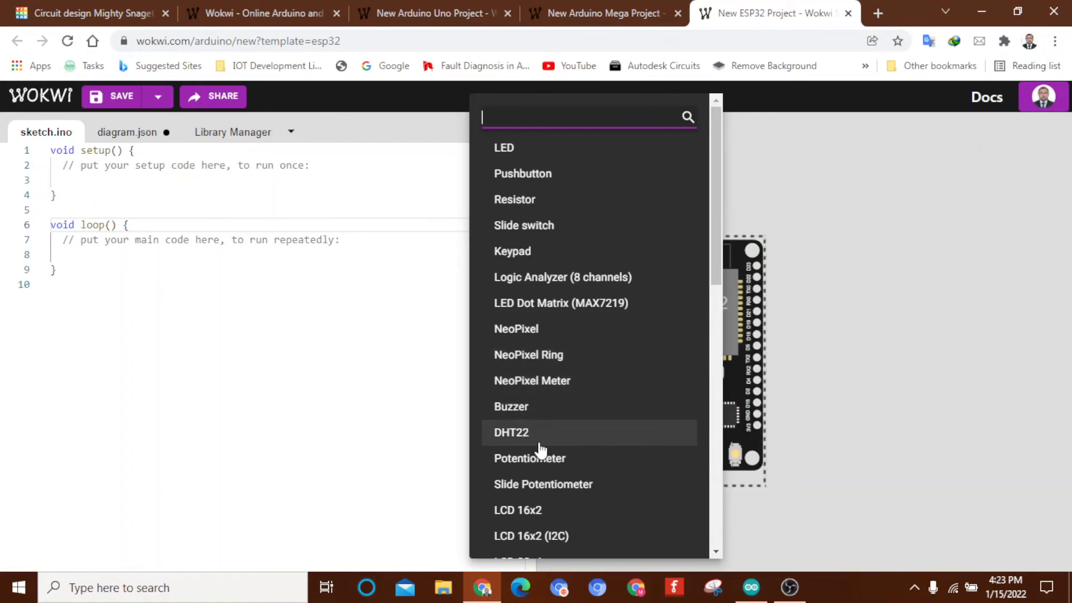
pyautogui.scroll(-2, 540, 447)
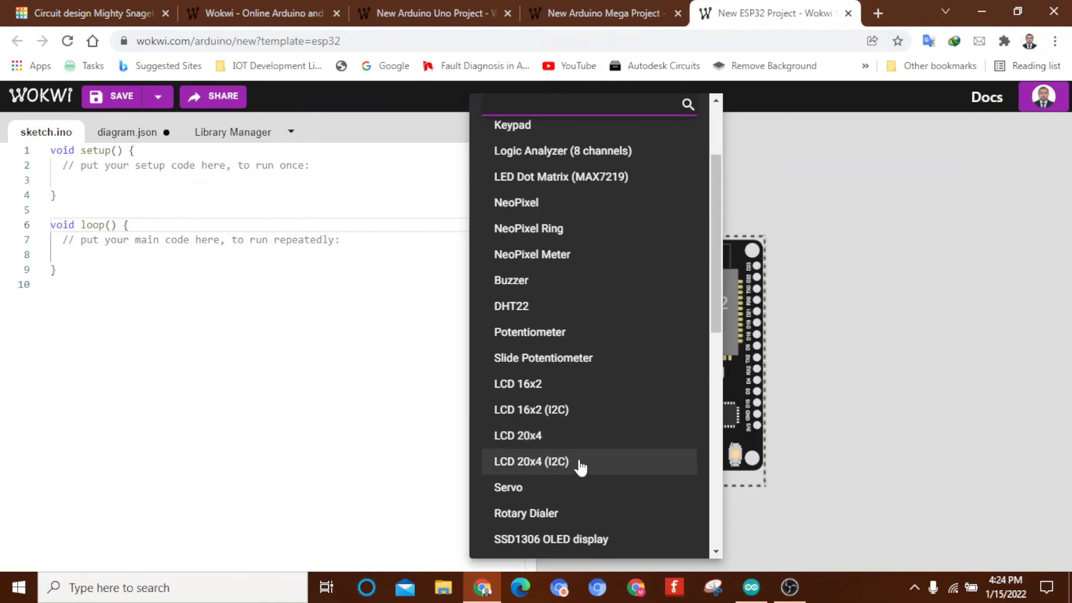
pyautogui.scroll(-3, 580, 467)
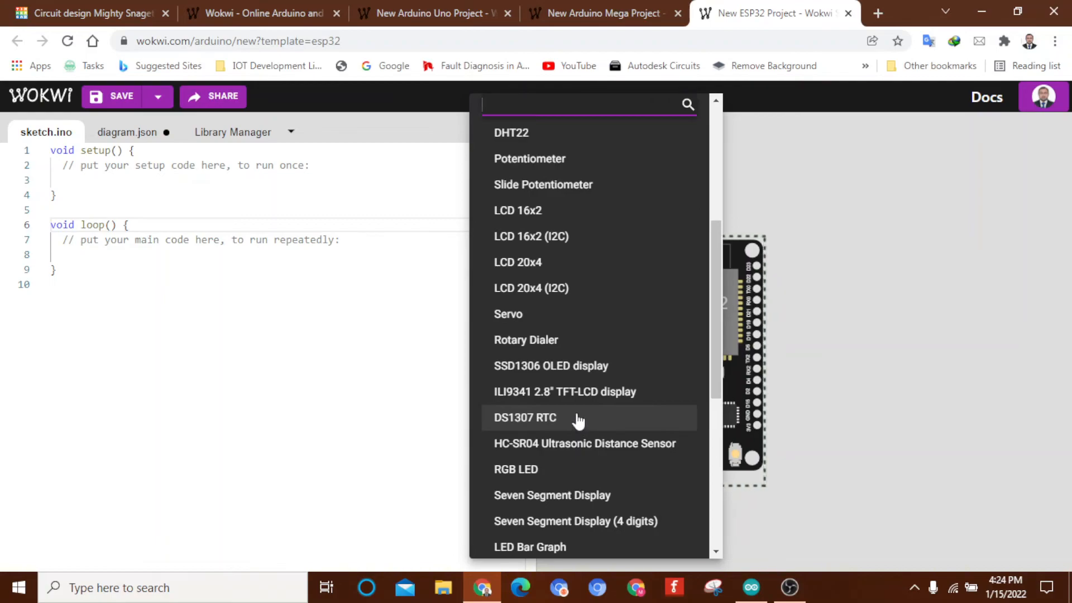
pyautogui.scroll(-2, 578, 420)
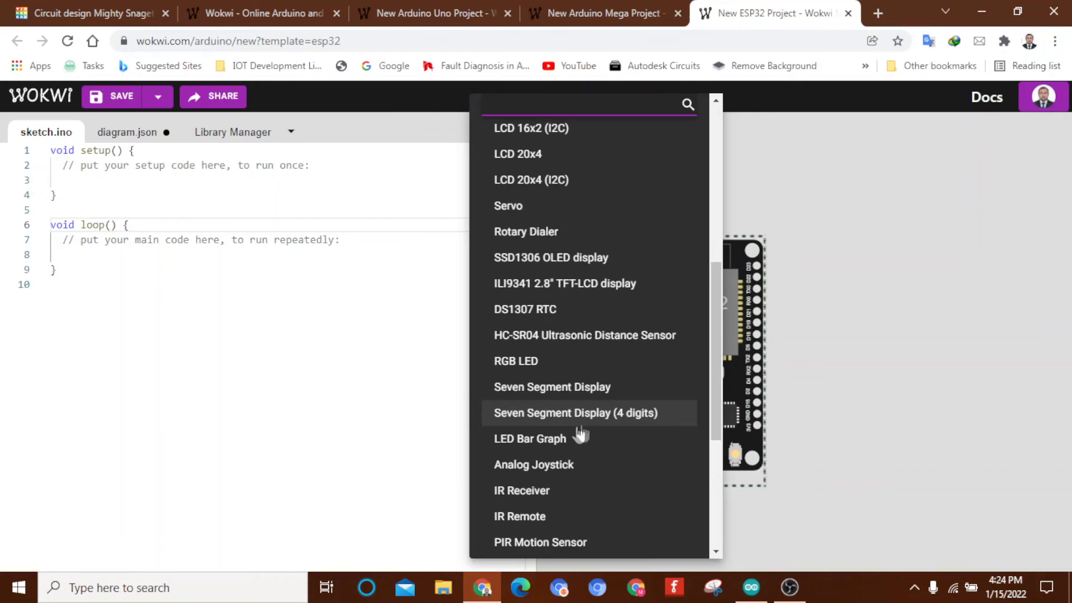
pyautogui.scroll(-2, 551, 441)
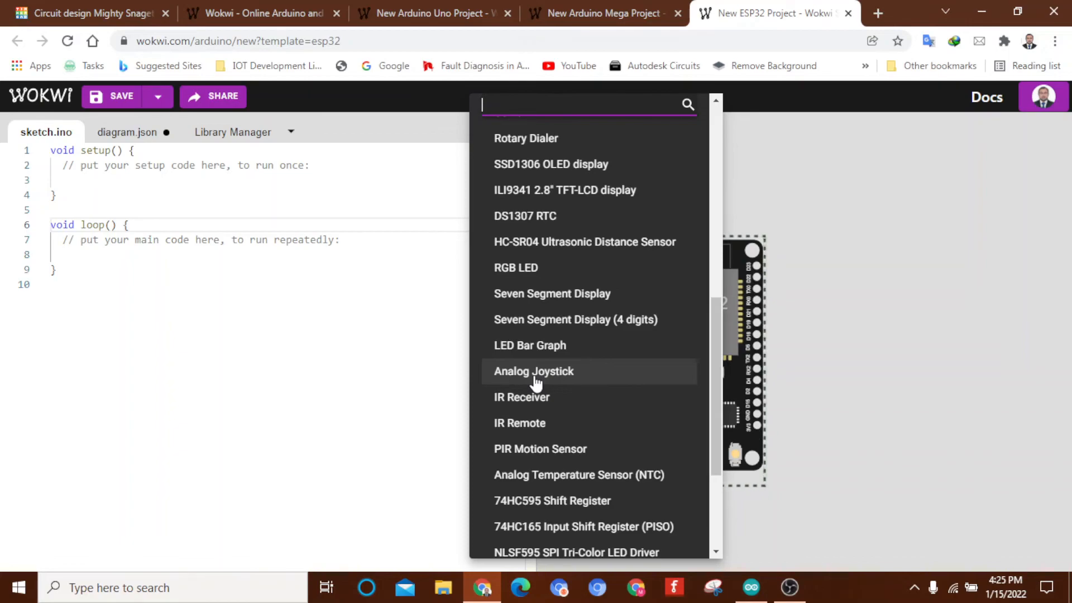
# Compare Tinkercad's full component list, down to its Power section, with the remaining parts in the Wokwi ESP32 project's list
pyautogui.click(72, 23)
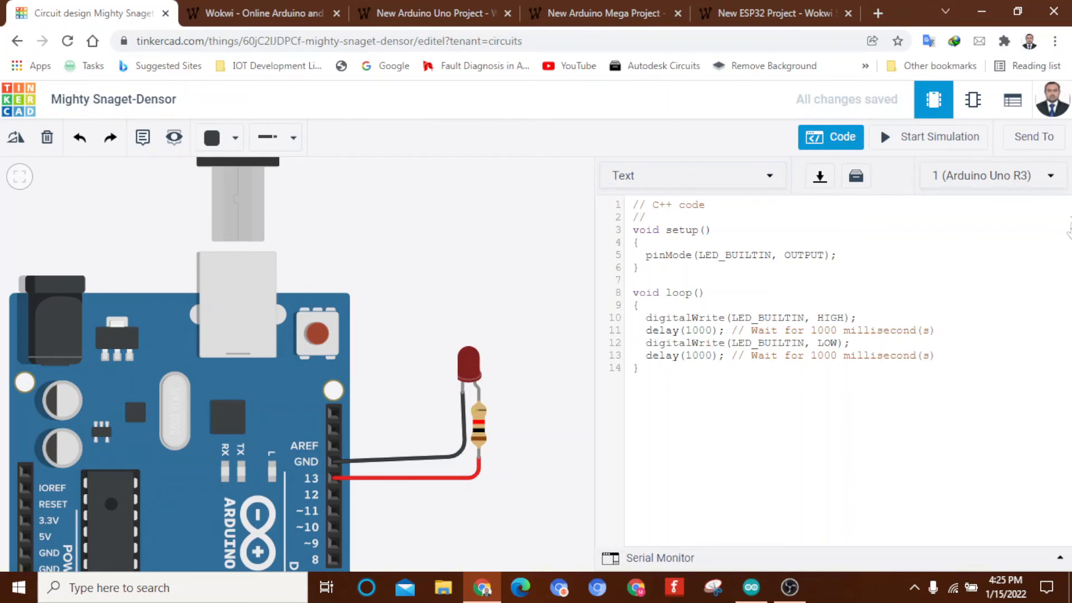
pyautogui.click(863, 136)
pyautogui.moveTo(1067, 267); pyautogui.dragTo(1063, 391)
pyautogui.scroll(1, 1064, 357)
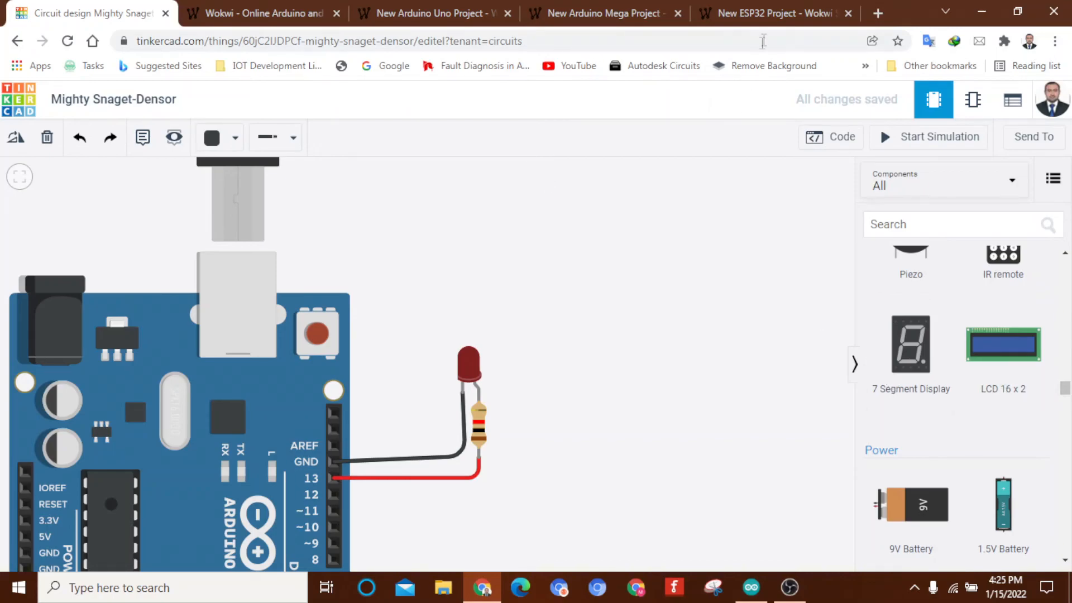
pyautogui.click(767, 21)
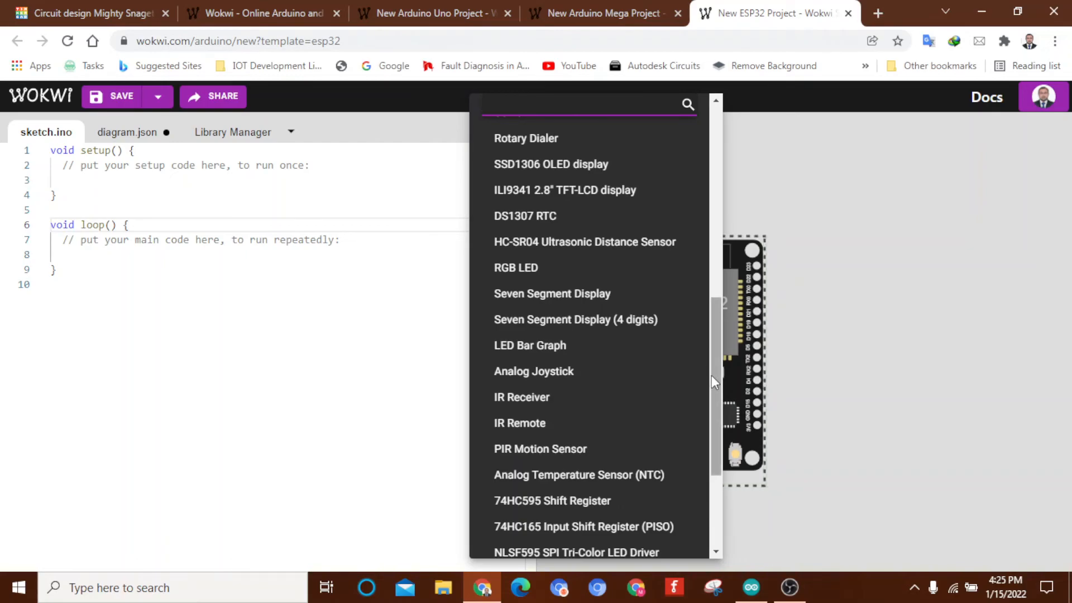
pyautogui.scroll(-3, 711, 375)
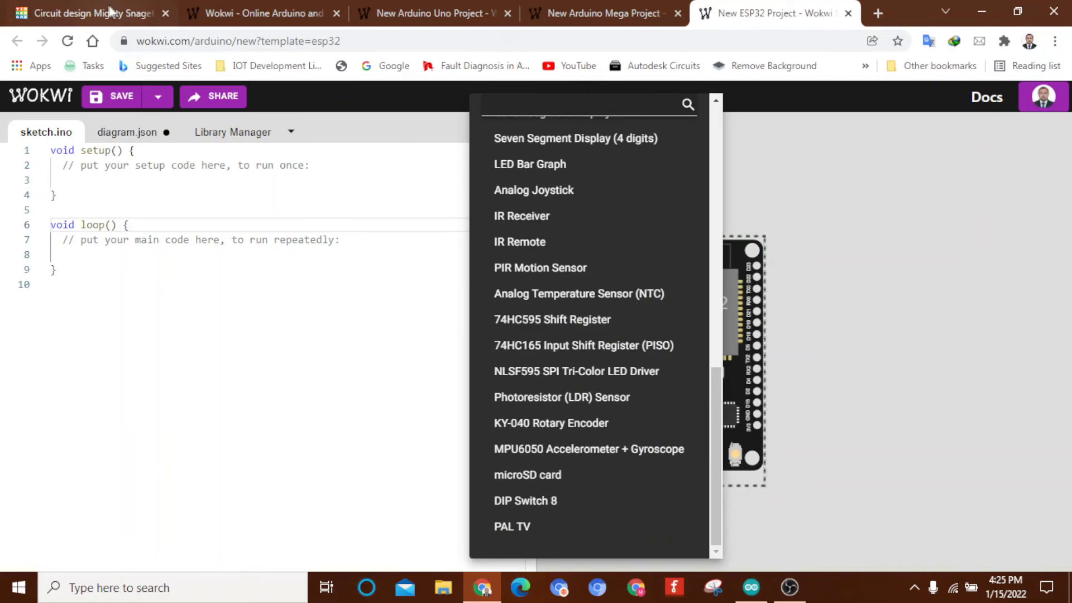
# Switch to Tinkercad and examine the logic chips at the end of its component list, then return to the Wokwi ESP32 project
pyautogui.click(92, 17)
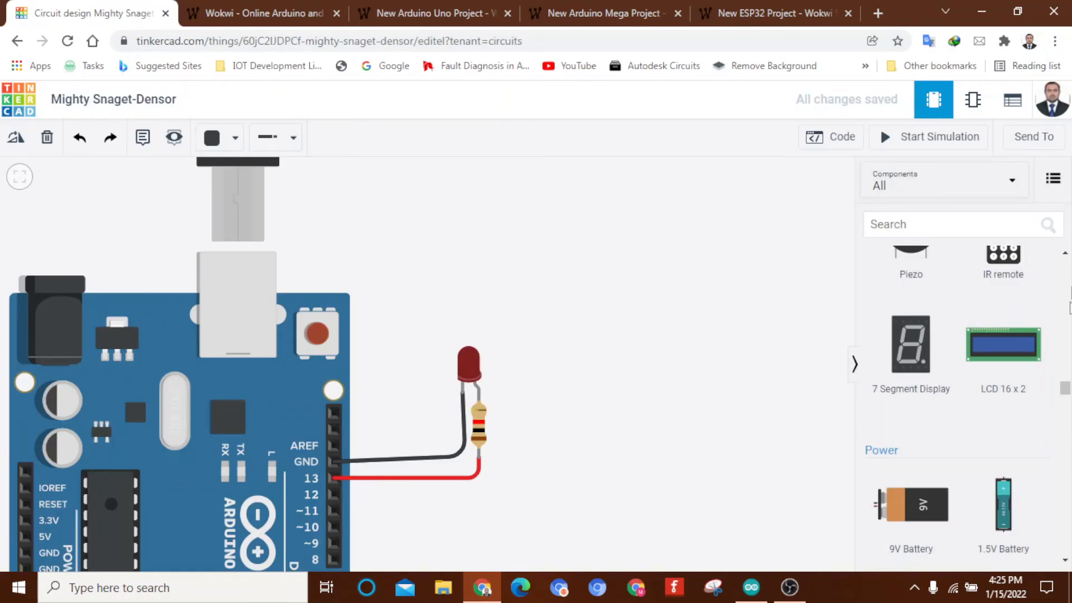
pyautogui.click(1065, 425)
pyautogui.moveTo(1067, 429); pyautogui.dragTo(1067, 546)
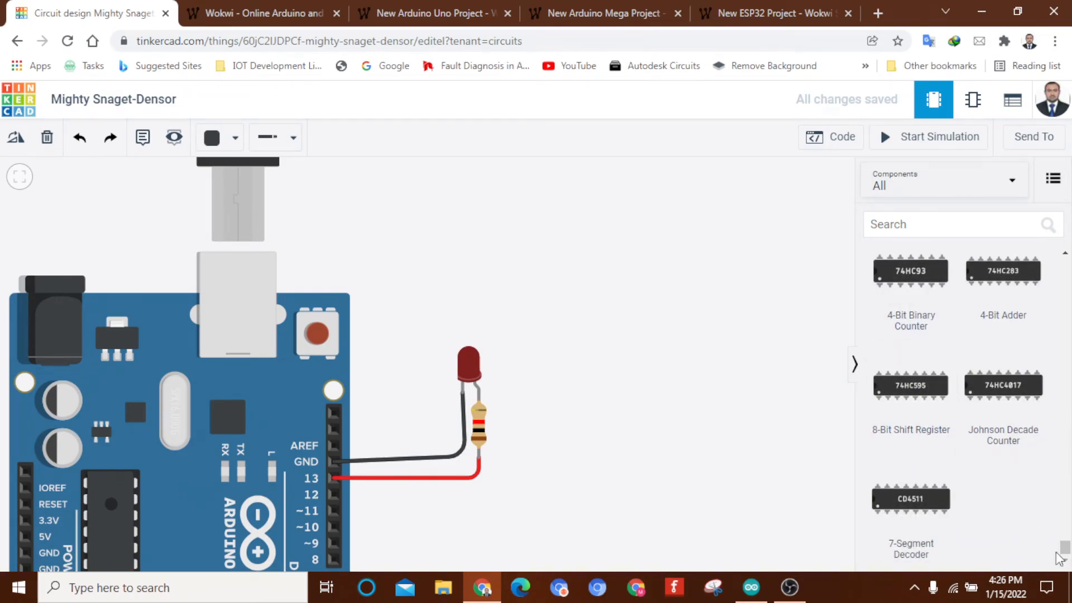
pyautogui.scroll(4, 1064, 550)
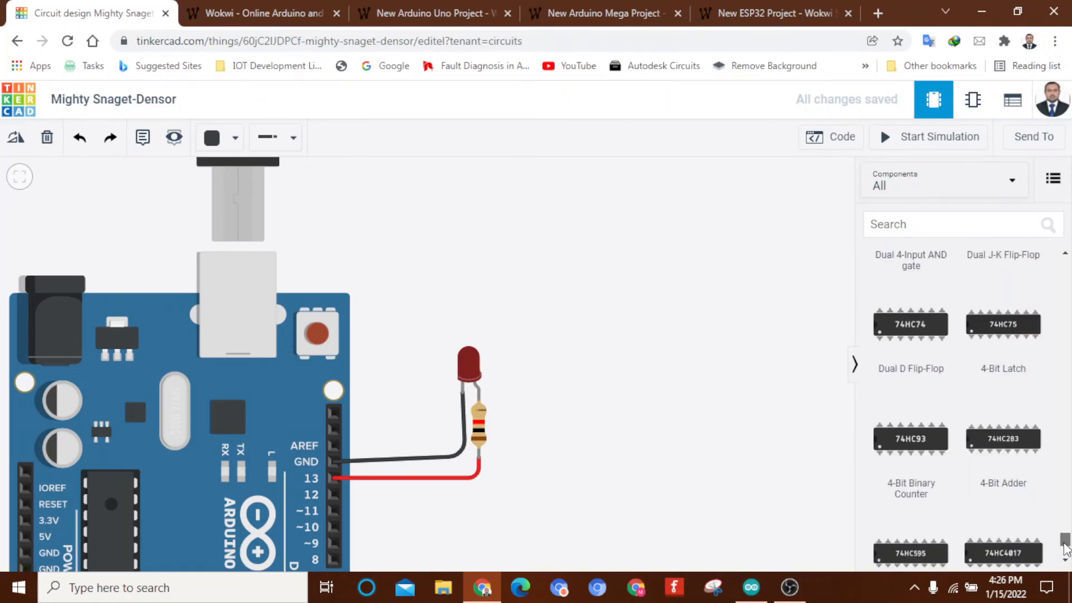
pyautogui.moveTo(1066, 545); pyautogui.dragTo(1066, 506)
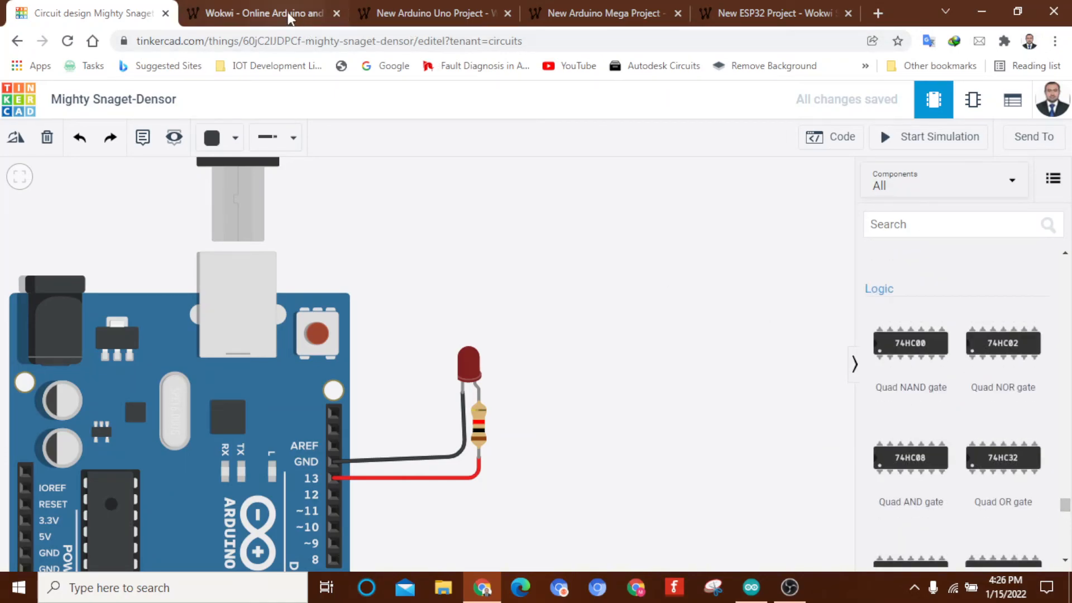
pyautogui.click(782, 22)
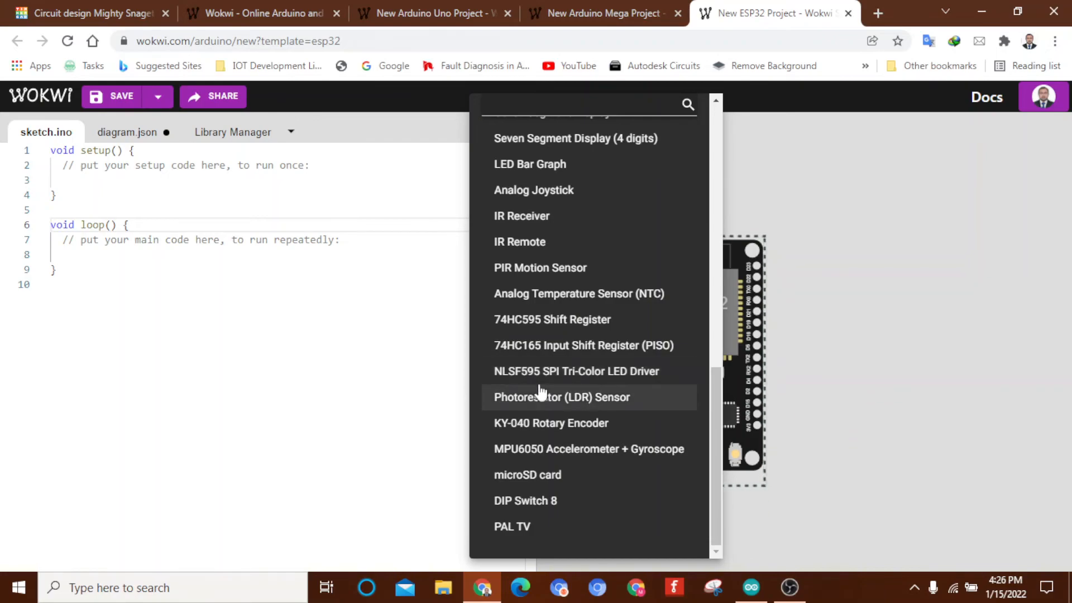
# Add an NLSF595 SPI Tri-Color LED Driver, move it beside the ESP32 board, then delete it
pyautogui.click(580, 373)
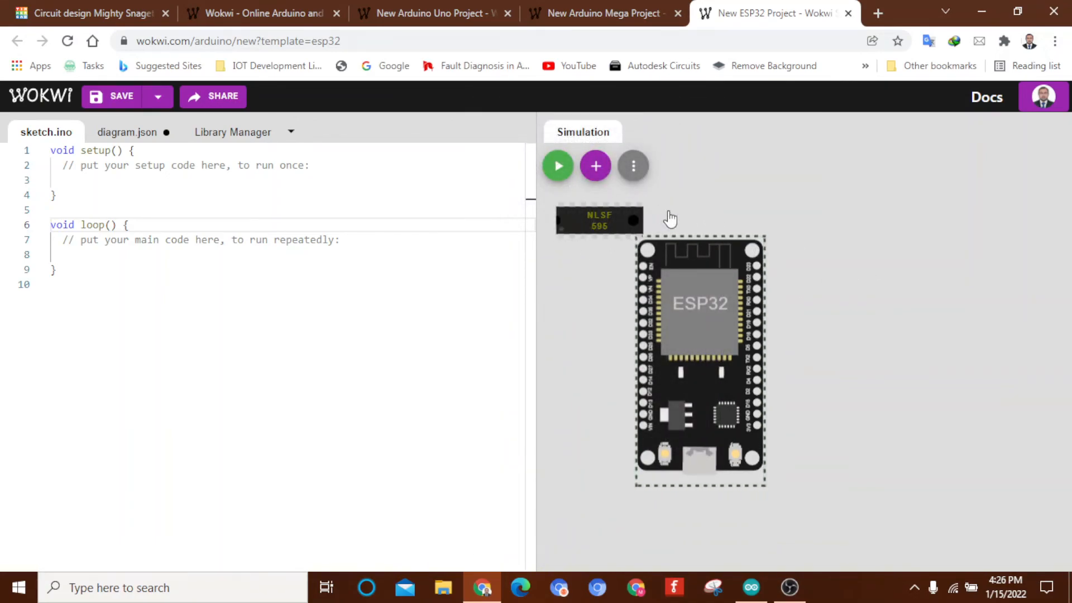
pyautogui.click(637, 224)
pyautogui.moveTo(637, 224); pyautogui.dragTo(866, 260)
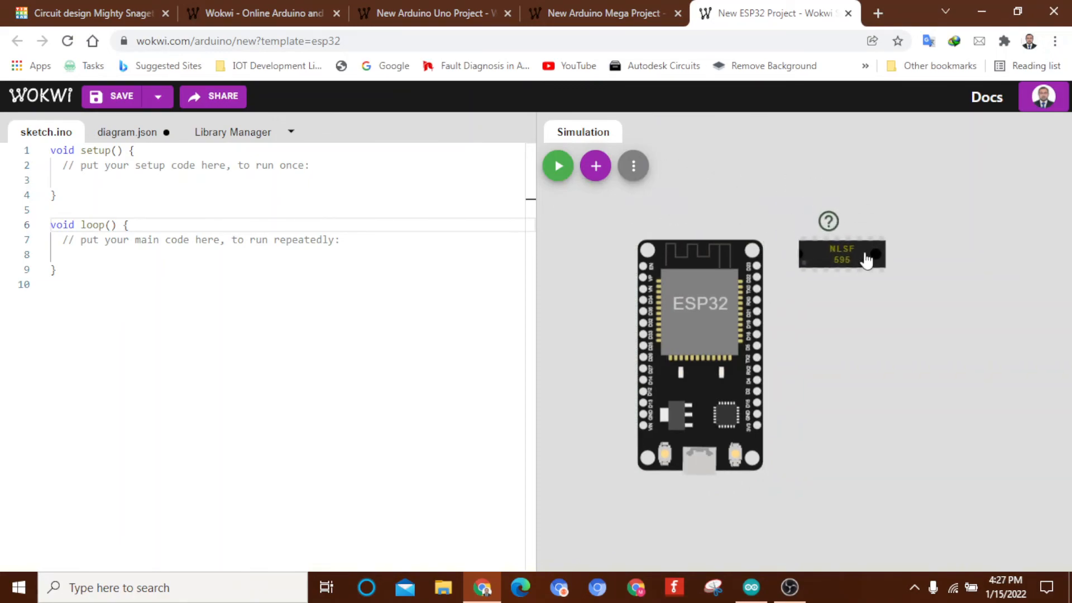
pyautogui.press('Delete')
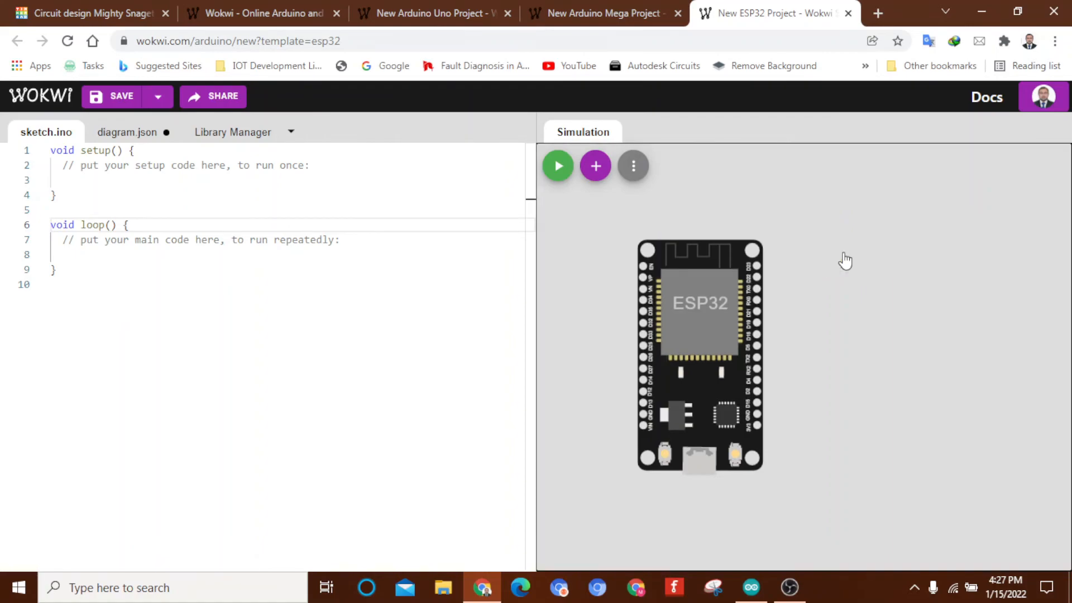
# Reopen the list of addable parts and look through it from LED to PAL TV and back
pyautogui.click(596, 167)
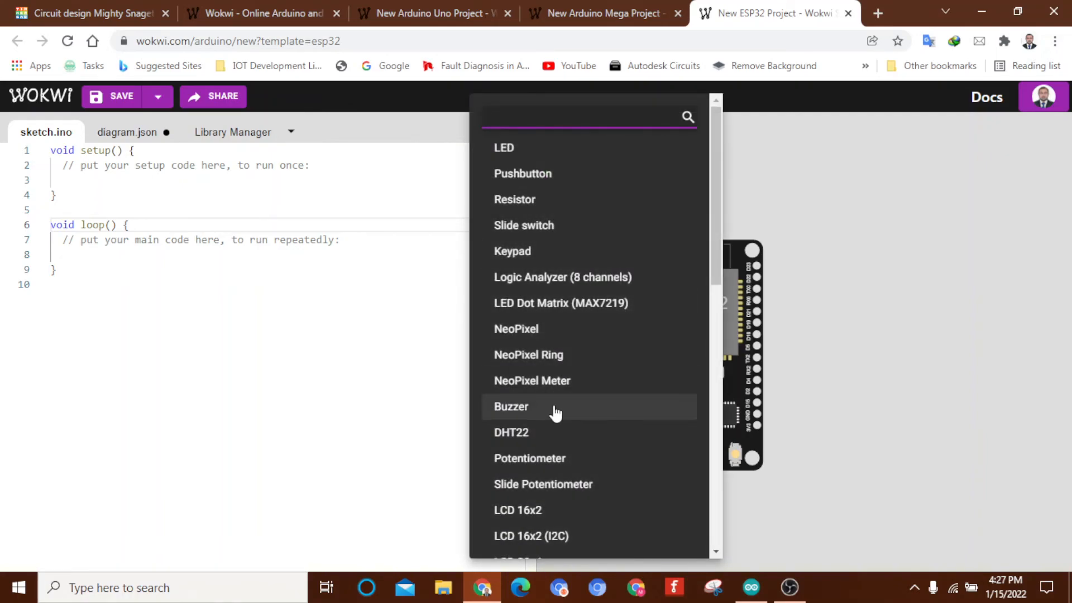
pyautogui.scroll(-10, 556, 495)
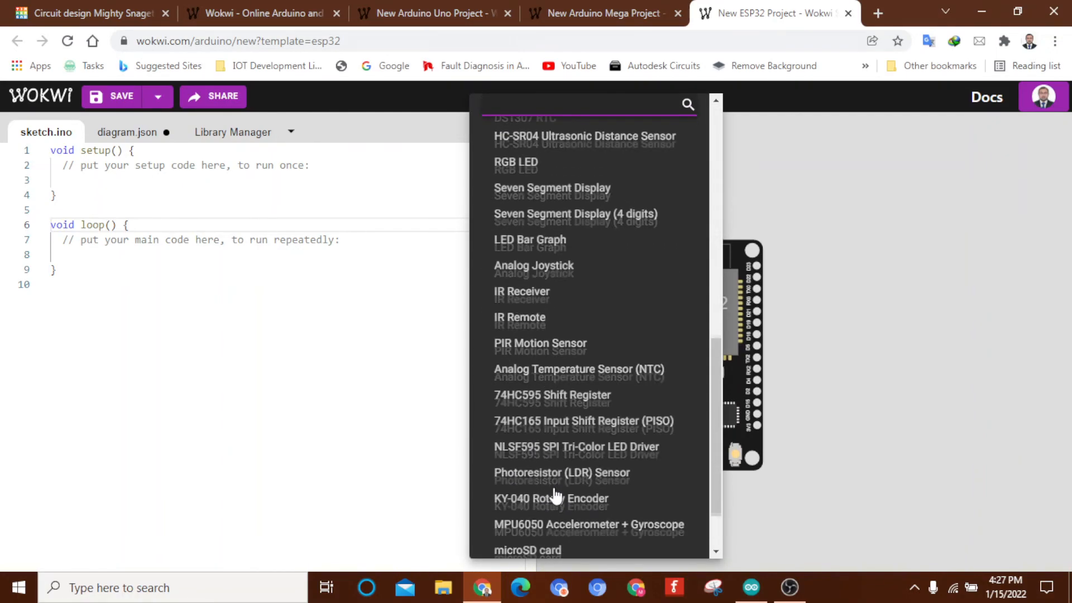
pyautogui.scroll(-3, 555, 495)
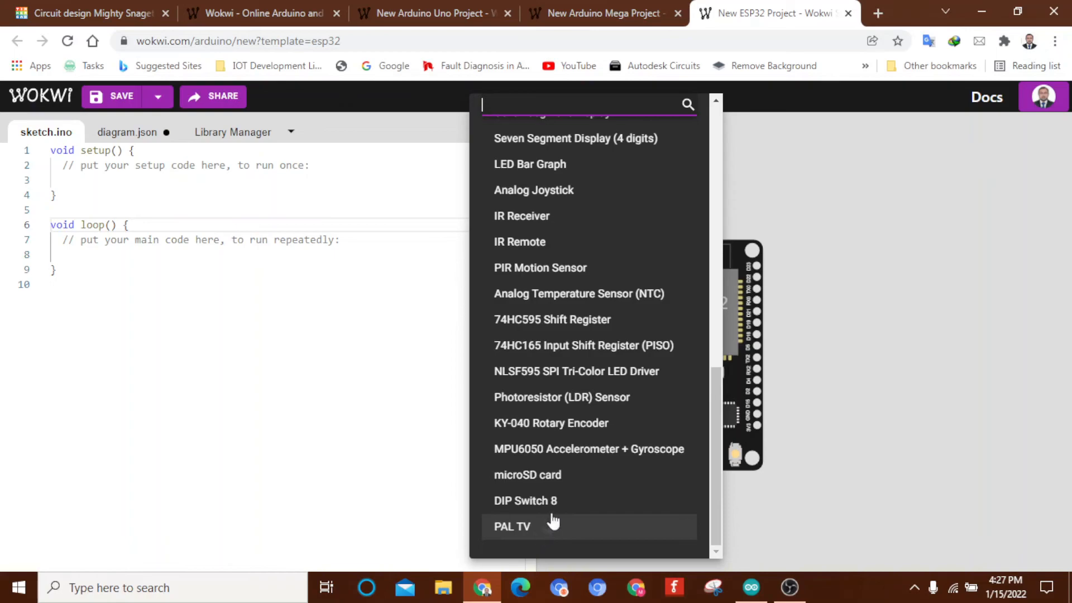
pyautogui.scroll(1, 583, 260)
pyautogui.scroll(10, 583, 260)
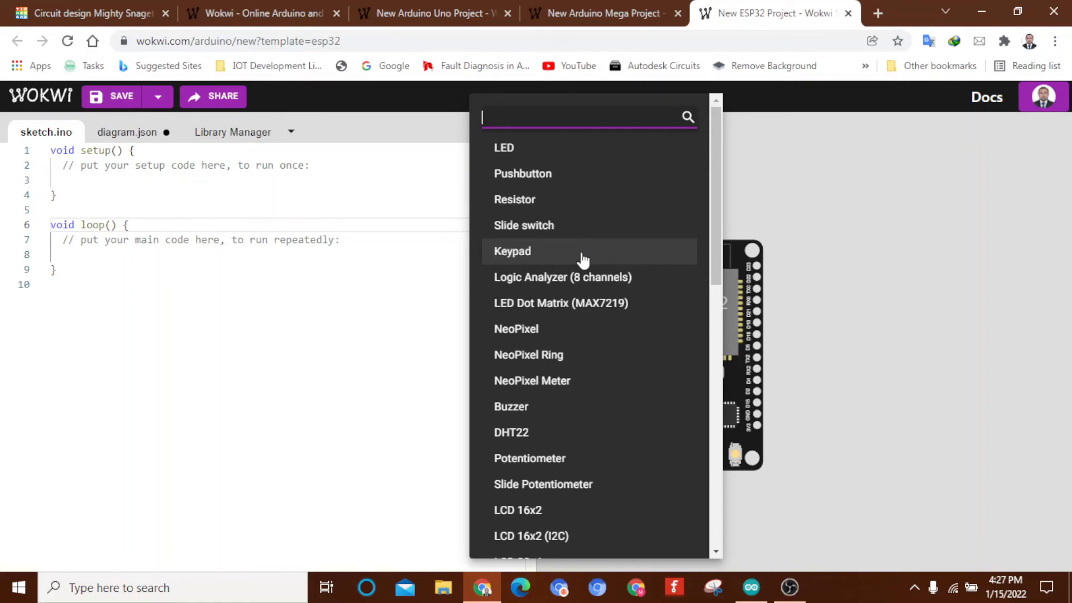
pyautogui.scroll(-10, 583, 260)
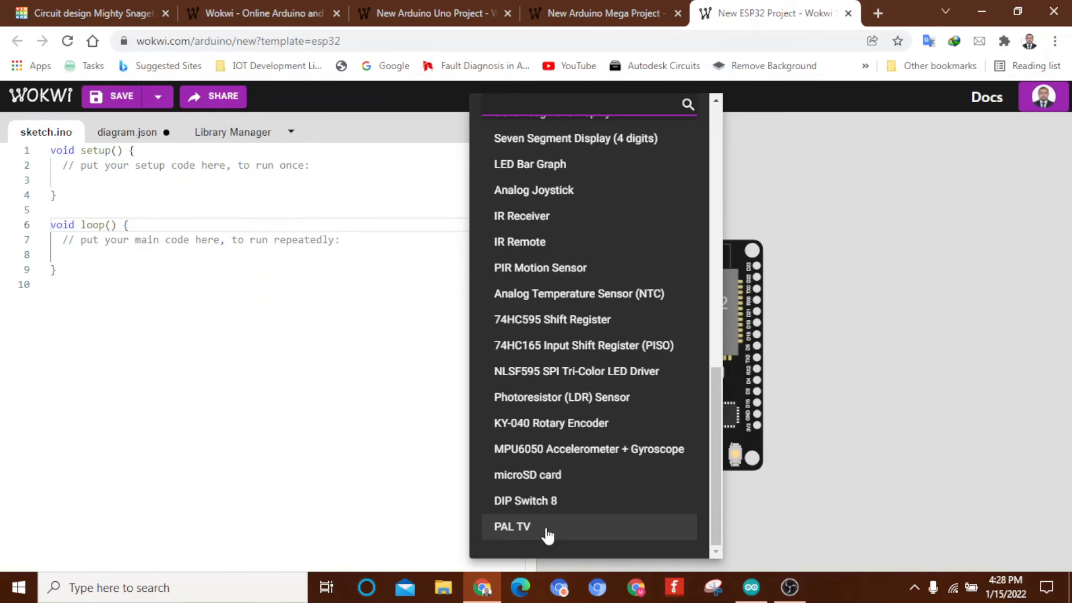
pyautogui.scroll(6, 567, 401)
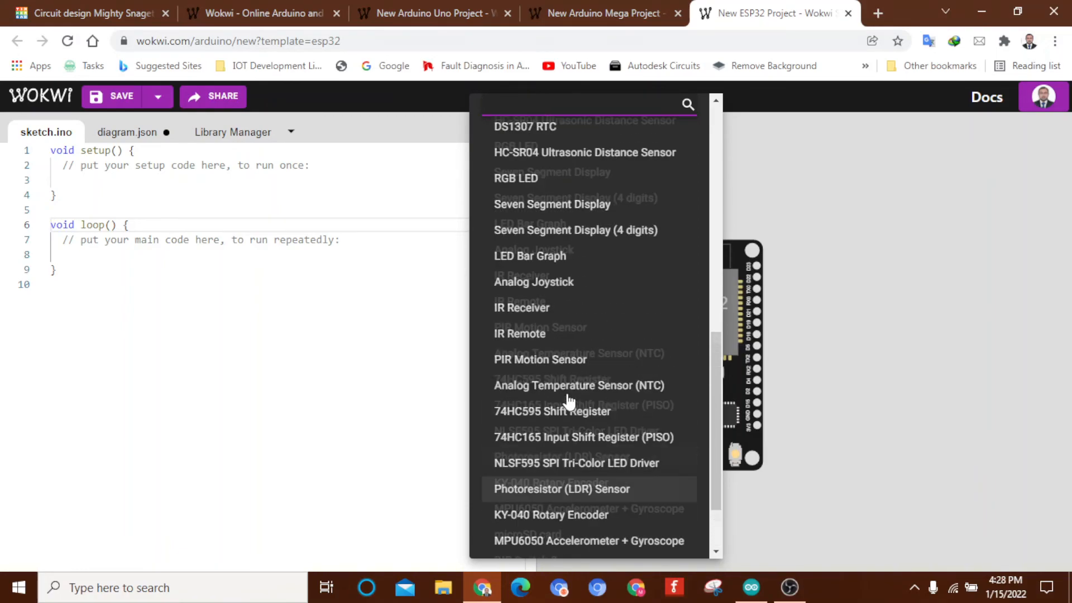
pyautogui.scroll(5, 567, 401)
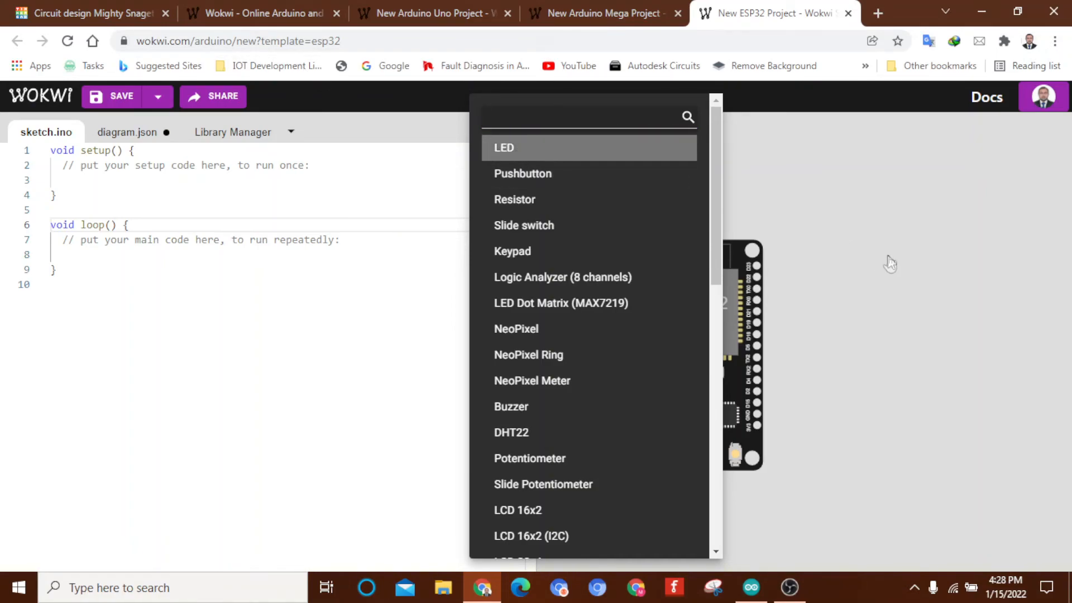
# Add an LED beside the ESP32's left pin row and move the board farther from the code editor to make room
pyautogui.press('Return')
pyautogui.moveTo(580, 234); pyautogui.dragTo(599, 351)
pyautogui.moveTo(719, 347); pyautogui.dragTo(793, 340)
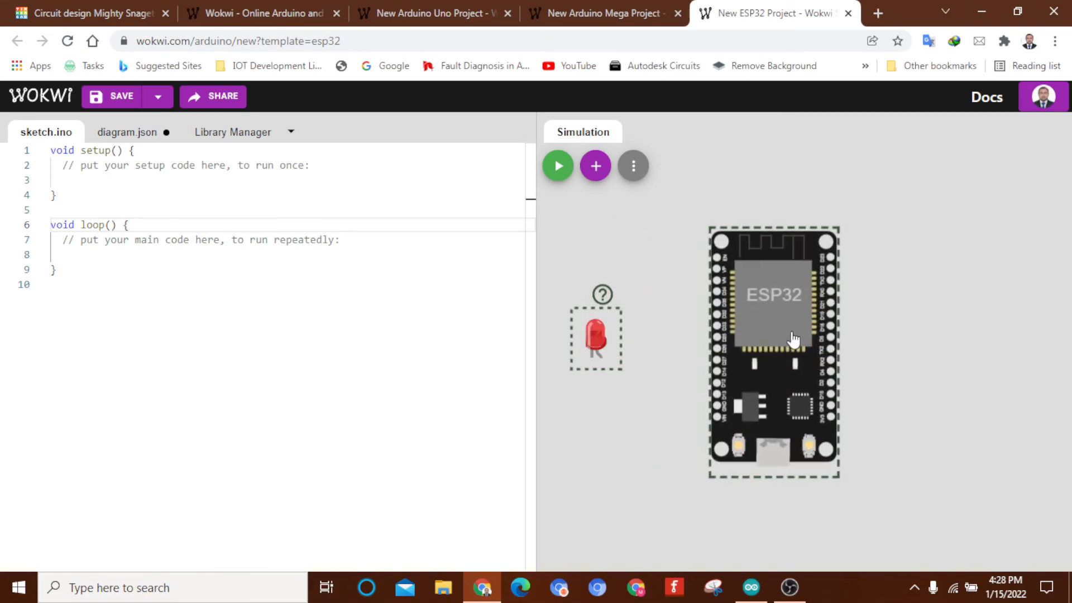
# Add a resistor to the ESP32 circuit and open its reference page, then return to the project
pyautogui.click(596, 168)
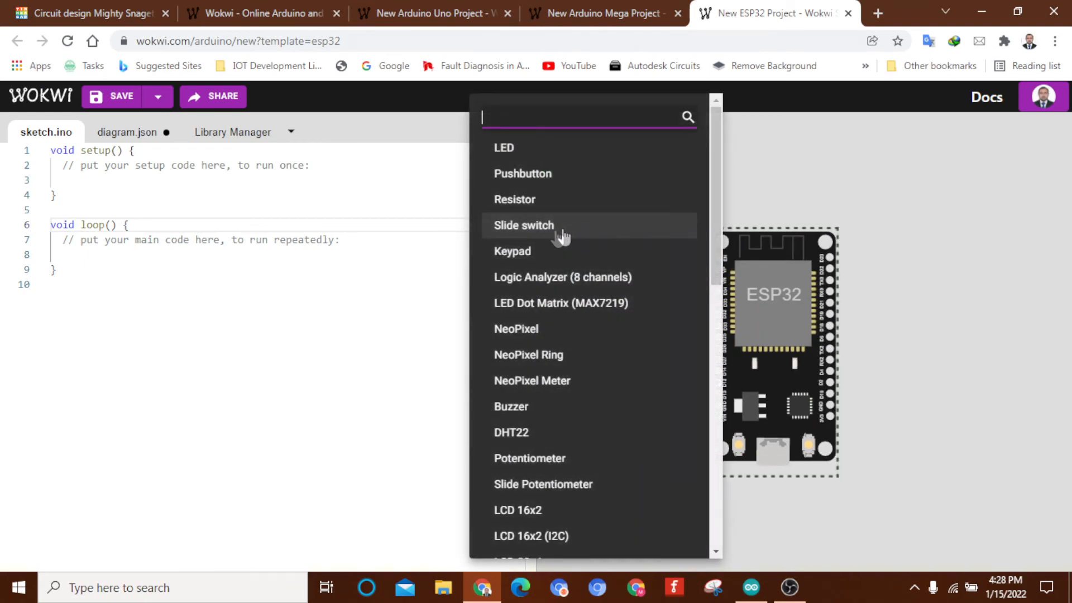
pyautogui.click(534, 204)
pyautogui.click(589, 218)
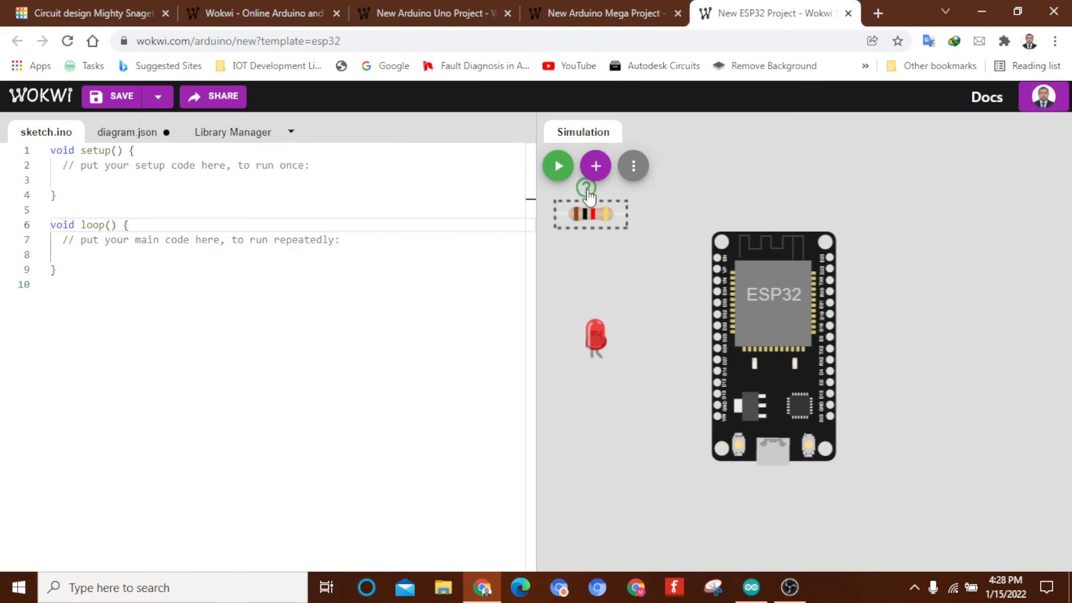
pyautogui.click(586, 188)
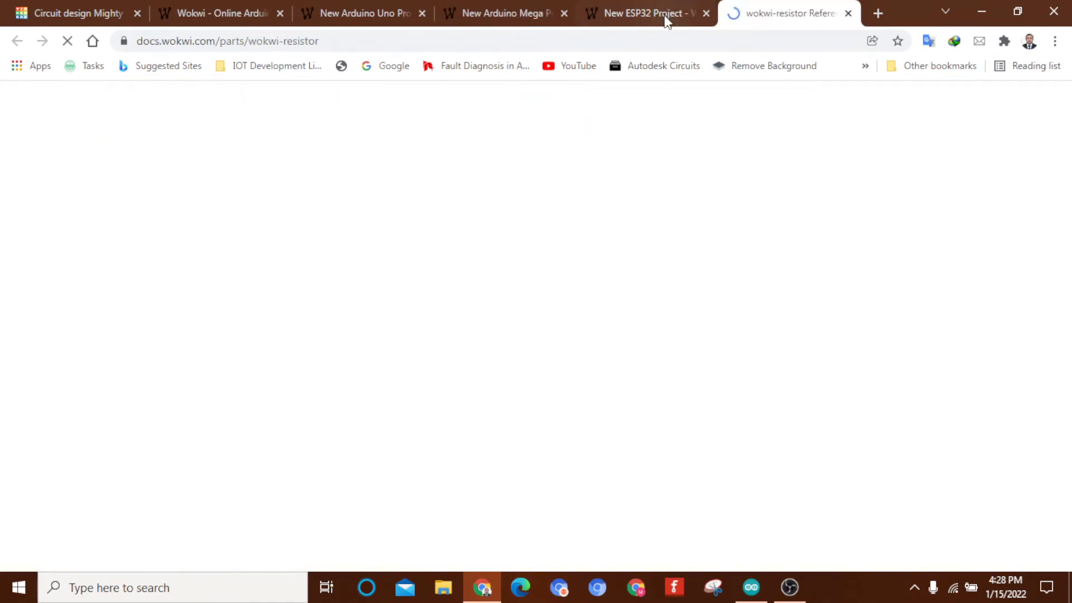
pyautogui.click(665, 20)
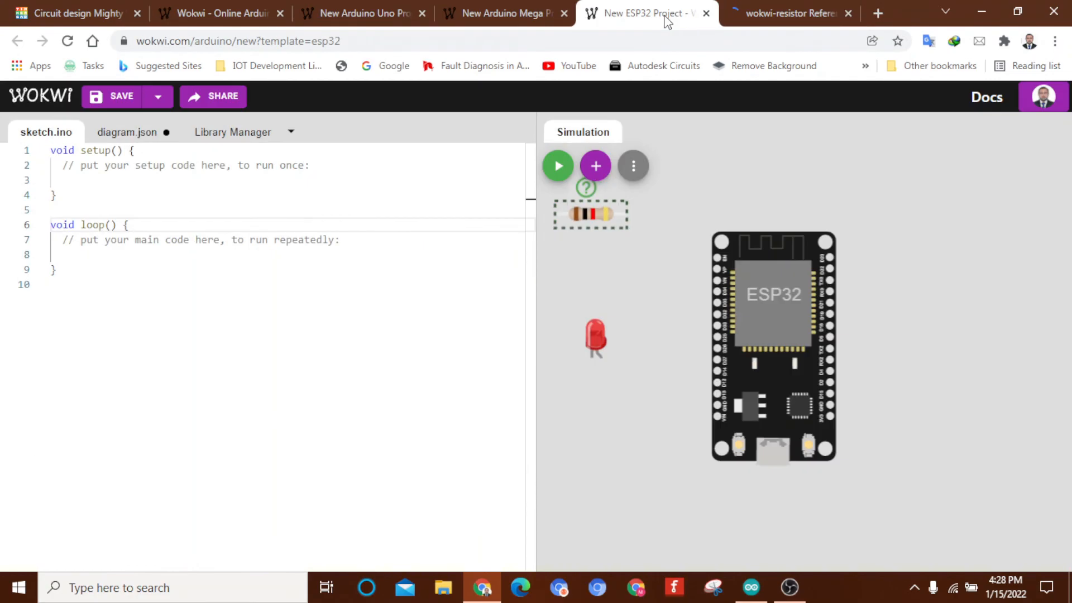
# Read the resistor reference page down to its attributes and examples, close it and return to the ESP32 project
pyautogui.click(769, 5)
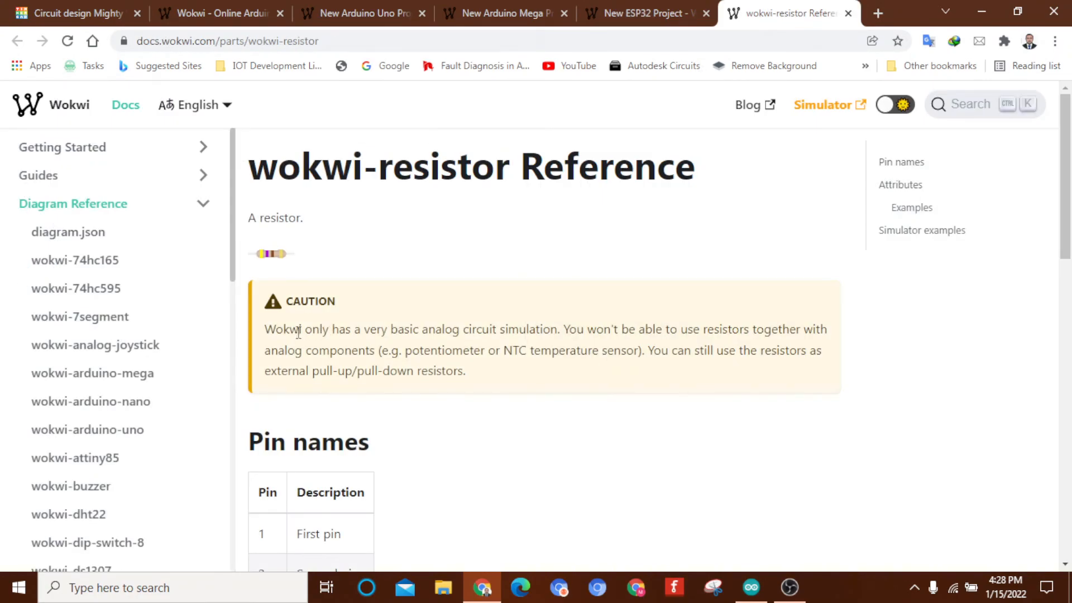
pyautogui.scroll(-7, 486, 330)
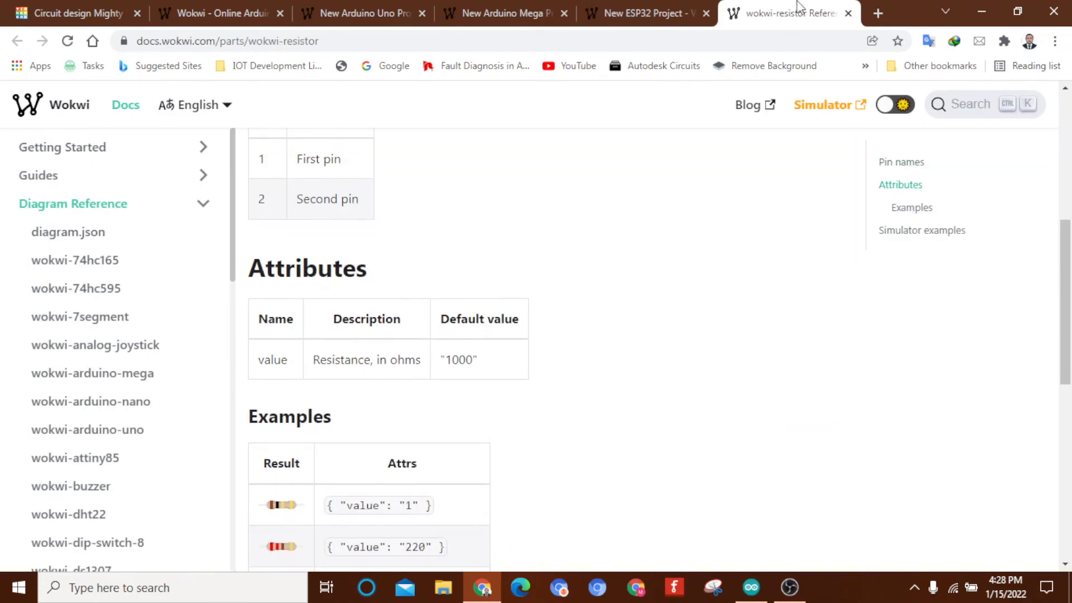
pyautogui.click(848, 14)
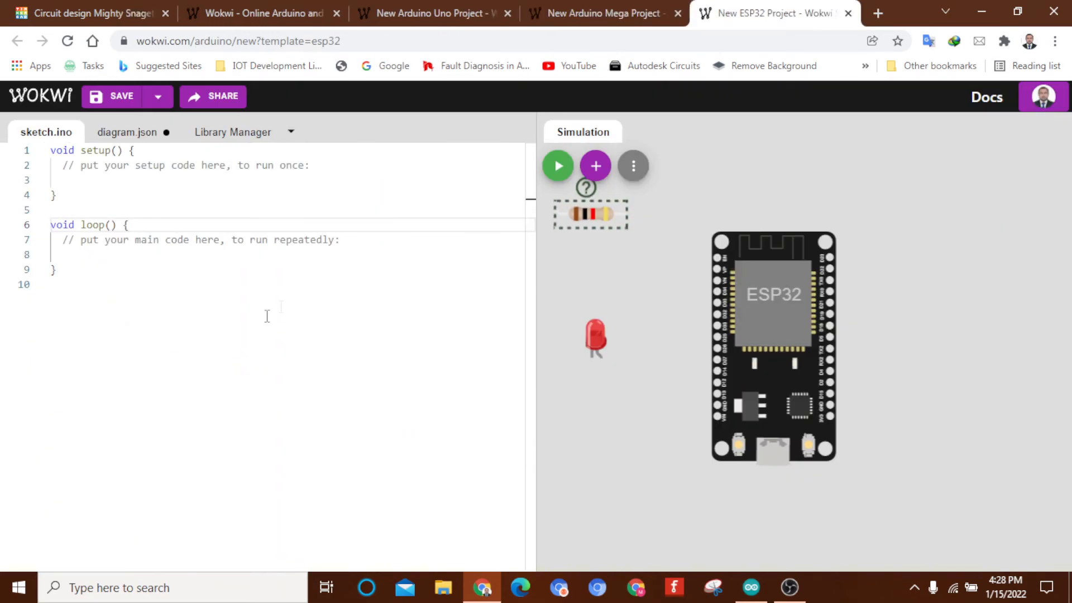
# Move the resistor below the LED and place it in the gap between the LED and the ESP32 board
pyautogui.moveTo(593, 217); pyautogui.dragTo(630, 414)
pyautogui.scroll(5, 827, 344)
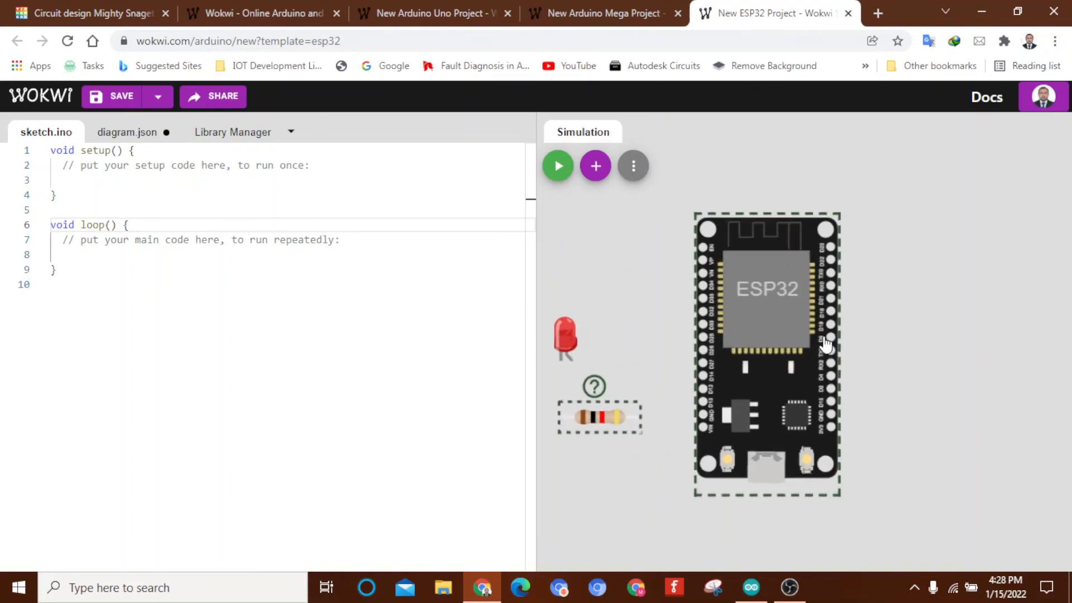
pyautogui.moveTo(710, 367); pyautogui.dragTo(769, 367)
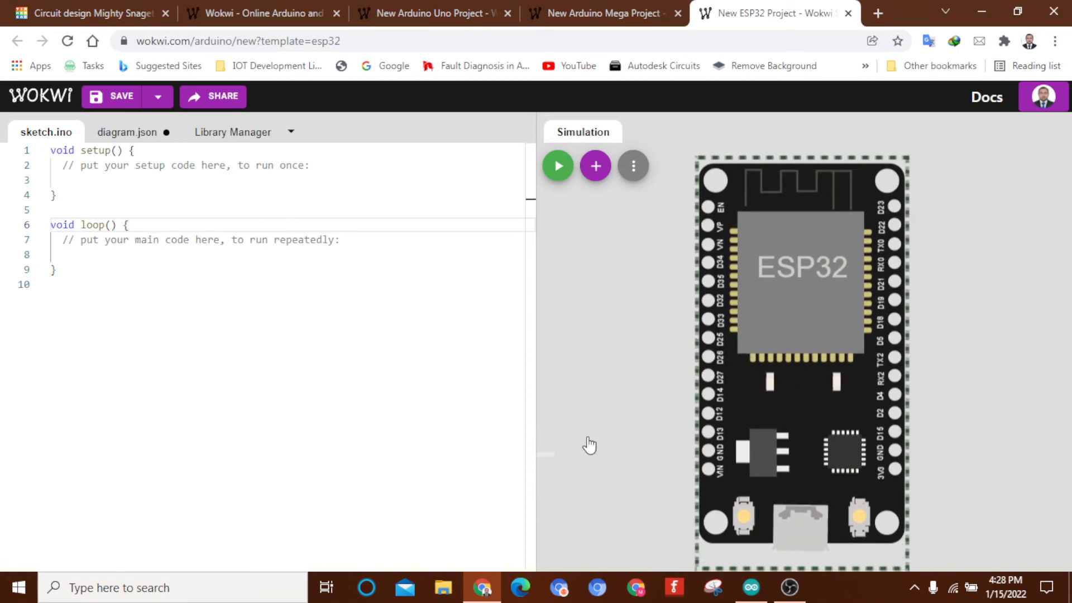
pyautogui.moveTo(589, 443); pyautogui.dragTo(695, 423)
pyautogui.moveTo(601, 437); pyautogui.dragTo(679, 410)
pyautogui.moveTo(714, 460); pyautogui.dragTo(711, 482)
pyautogui.click(700, 416)
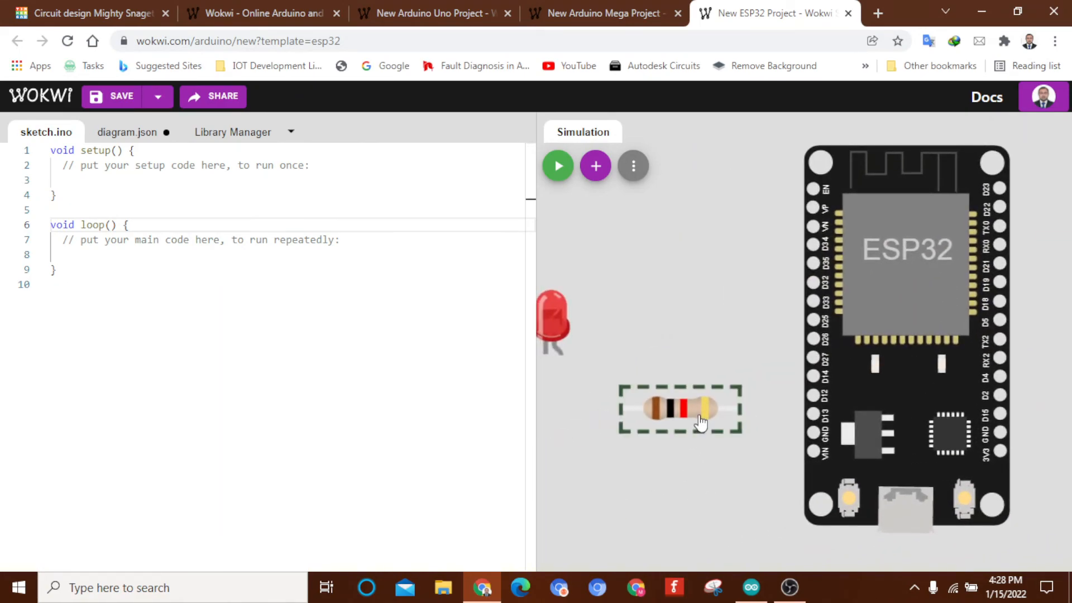
# Try the resistor beside the board's D4 pin, return it between LED and board, and shift the LED closer to it
pyautogui.moveTo(701, 419); pyautogui.dragTo(1067, 387)
pyautogui.moveTo(692, 423)
pyautogui.mouseDown()
pyautogui.moveTo(594, 455)
pyautogui.moveTo(704, 411)
pyautogui.mouseUp()
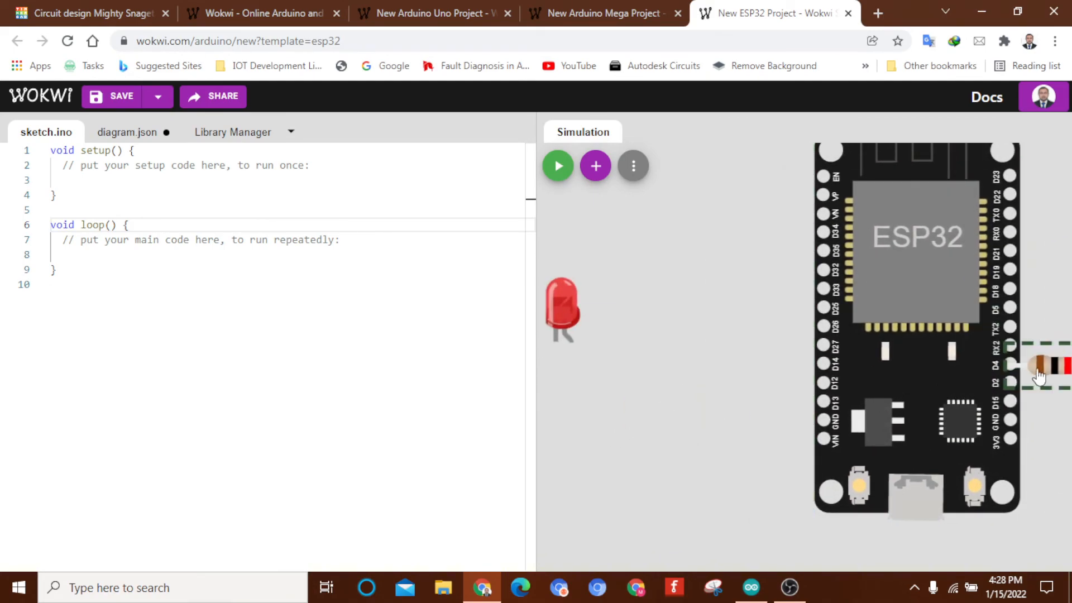
pyautogui.moveTo(1044, 373); pyautogui.dragTo(691, 394)
pyautogui.moveTo(556, 331); pyautogui.dragTo(585, 339)
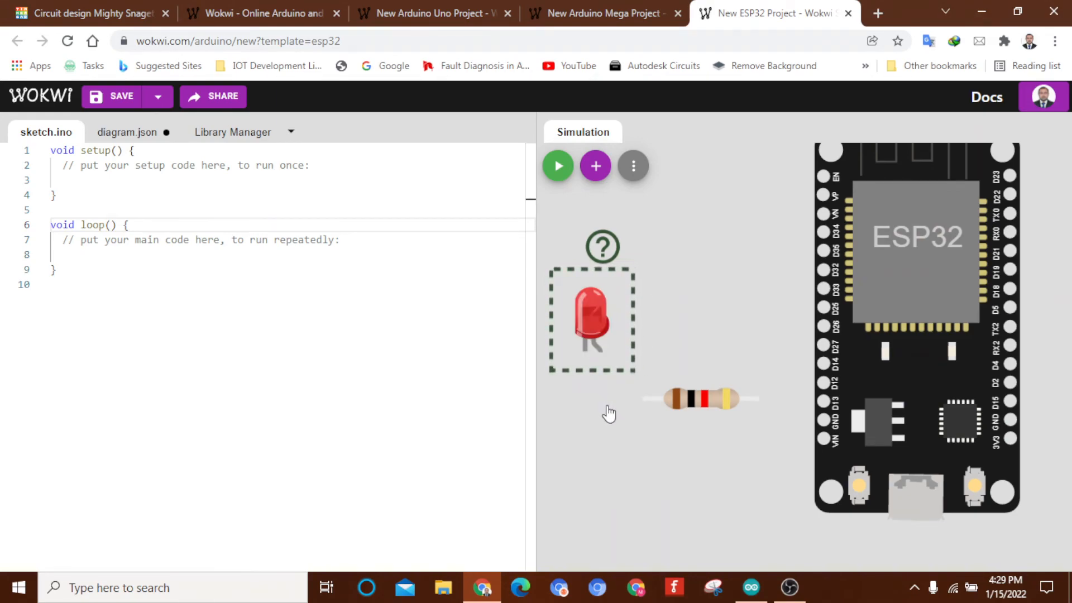
# Wire the LED's anode to the resistor's first pin and the resistor's second pin to D13 on the ESP32
pyautogui.click(602, 357)
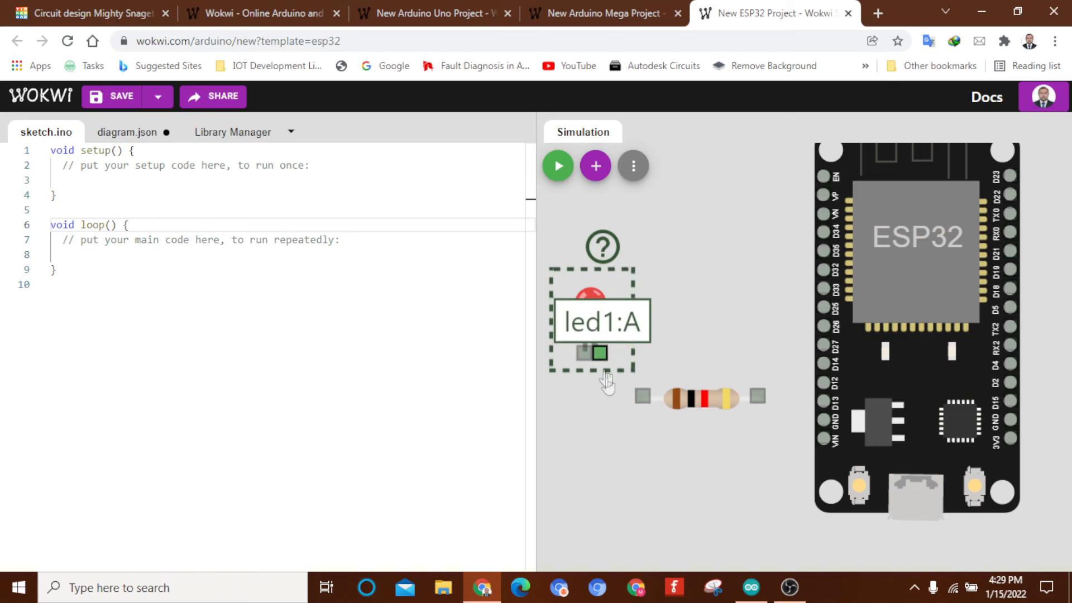
pyautogui.click(642, 396)
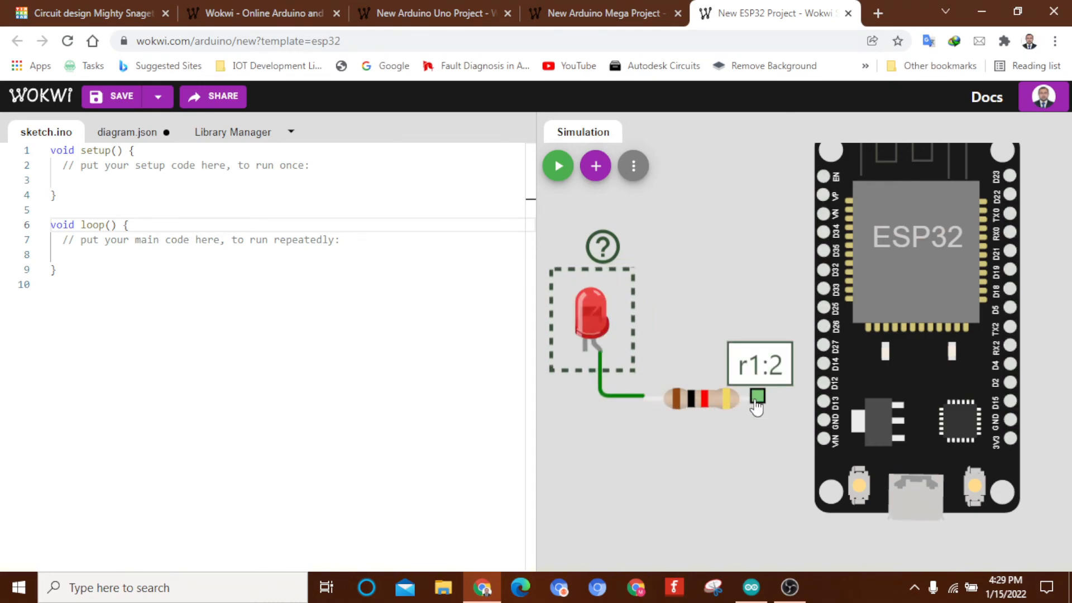
pyautogui.doubleClick(758, 408)
pyautogui.click(748, 405)
pyautogui.click(776, 420)
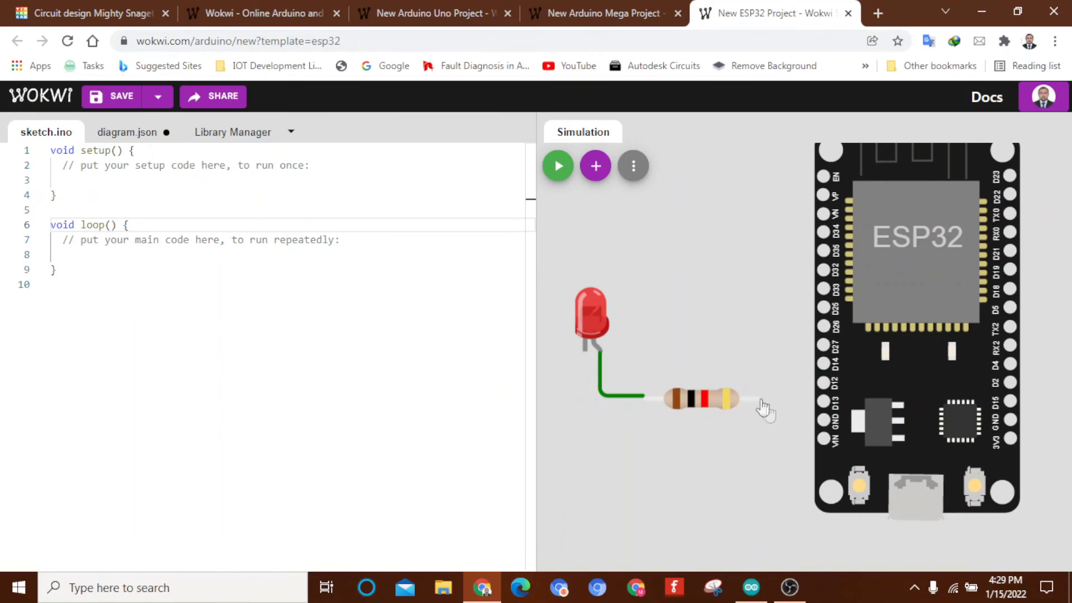
pyautogui.click(758, 398)
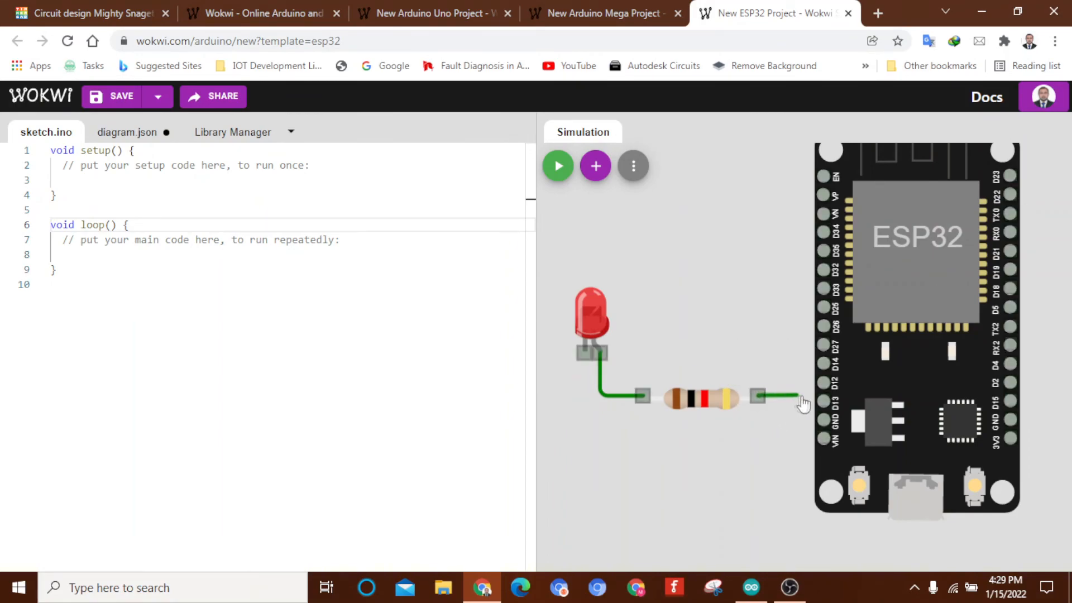
pyautogui.click(824, 400)
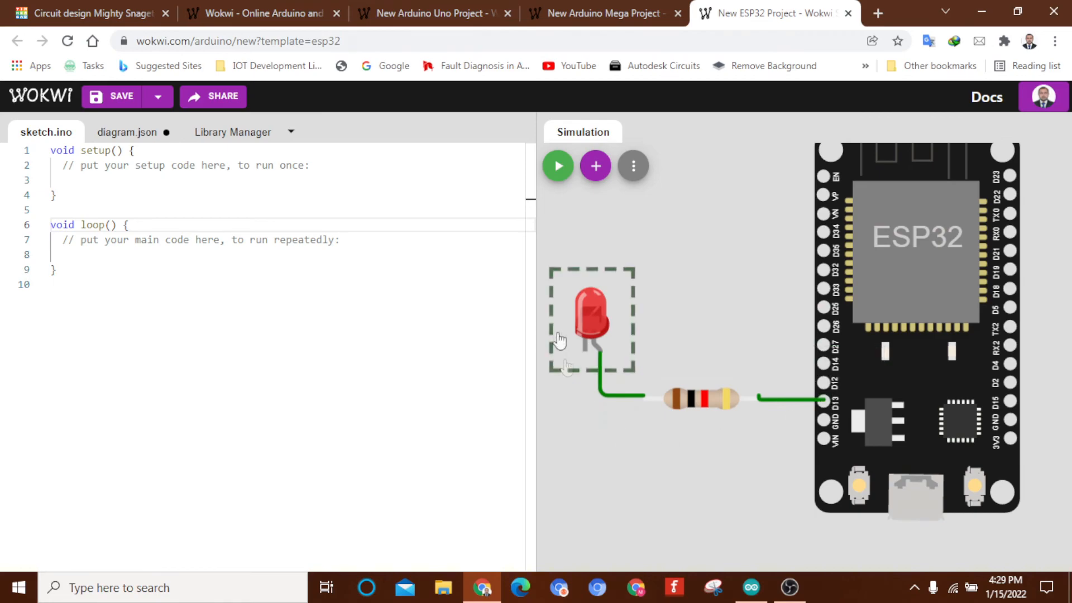
# Try a wire from the LED's cathode to the GND pin beside D13 and delete that wire
pyautogui.click(585, 354)
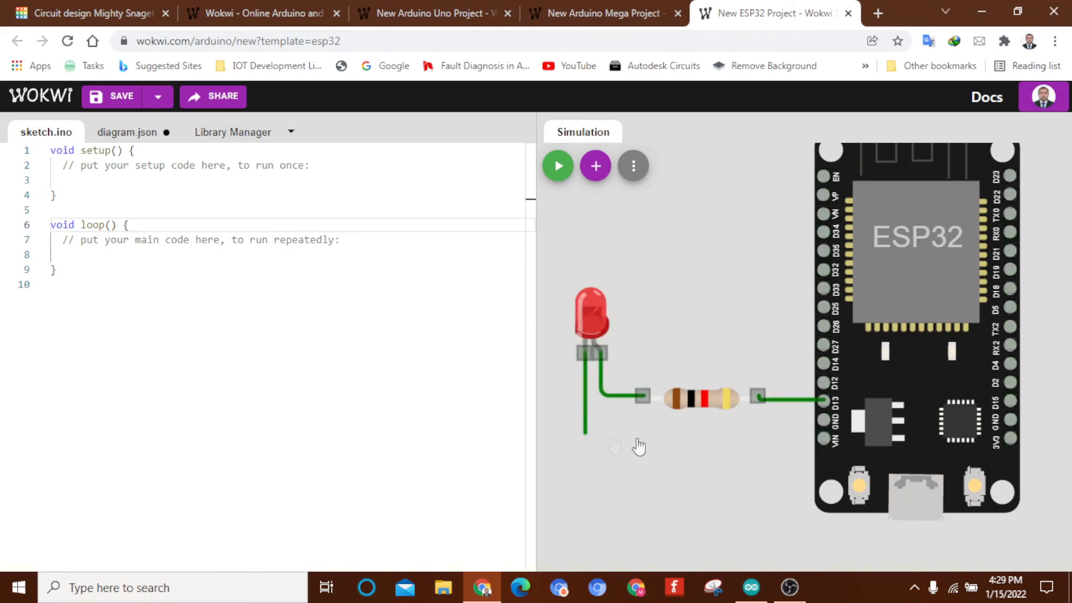
pyautogui.click(825, 420)
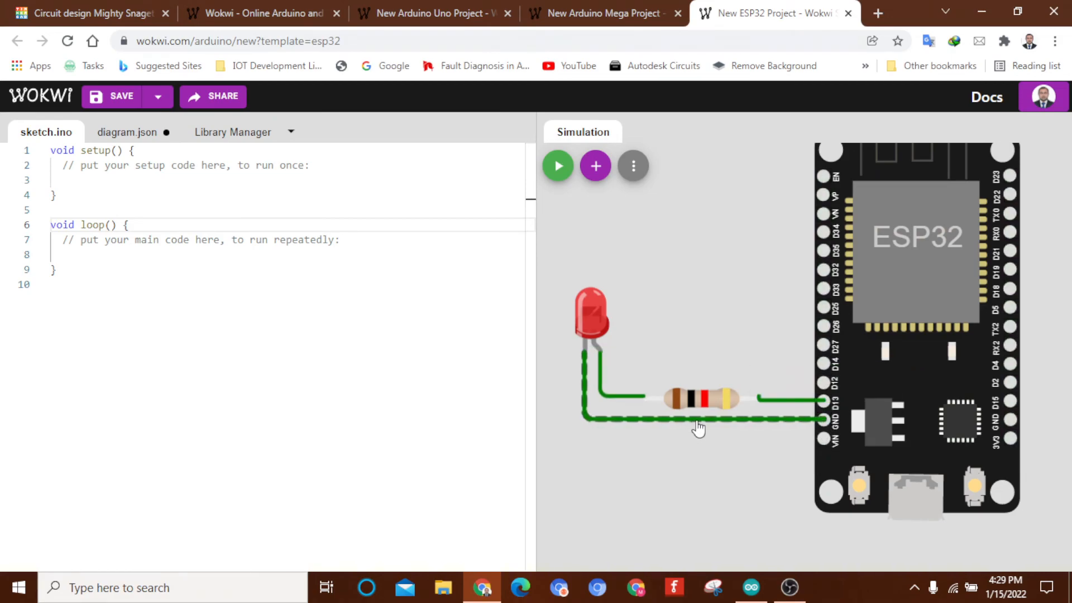
pyautogui.click(679, 421)
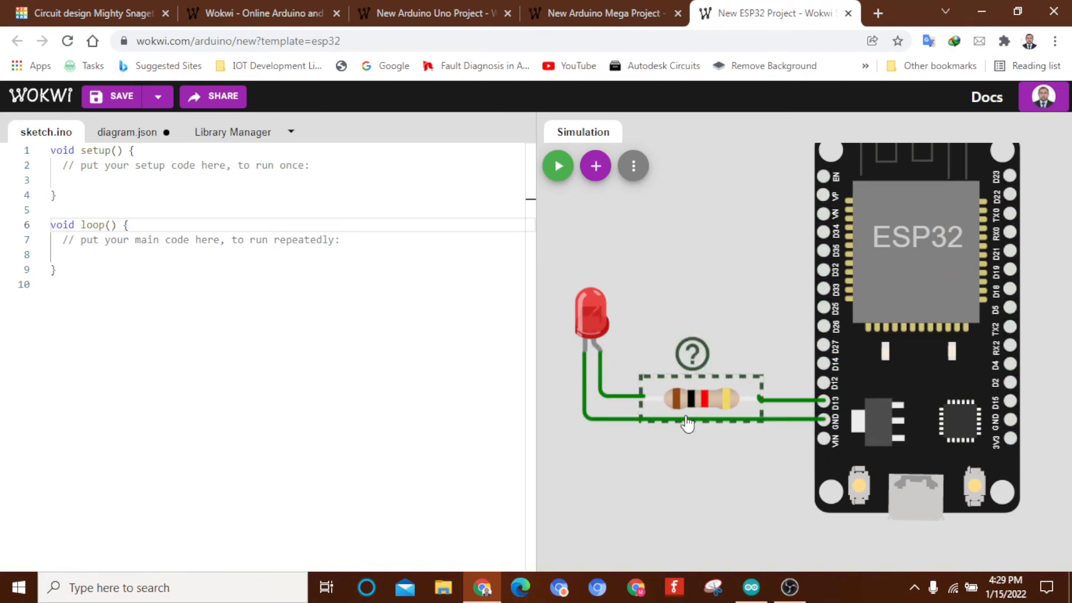
pyautogui.click(626, 419)
pyautogui.press('Delete')
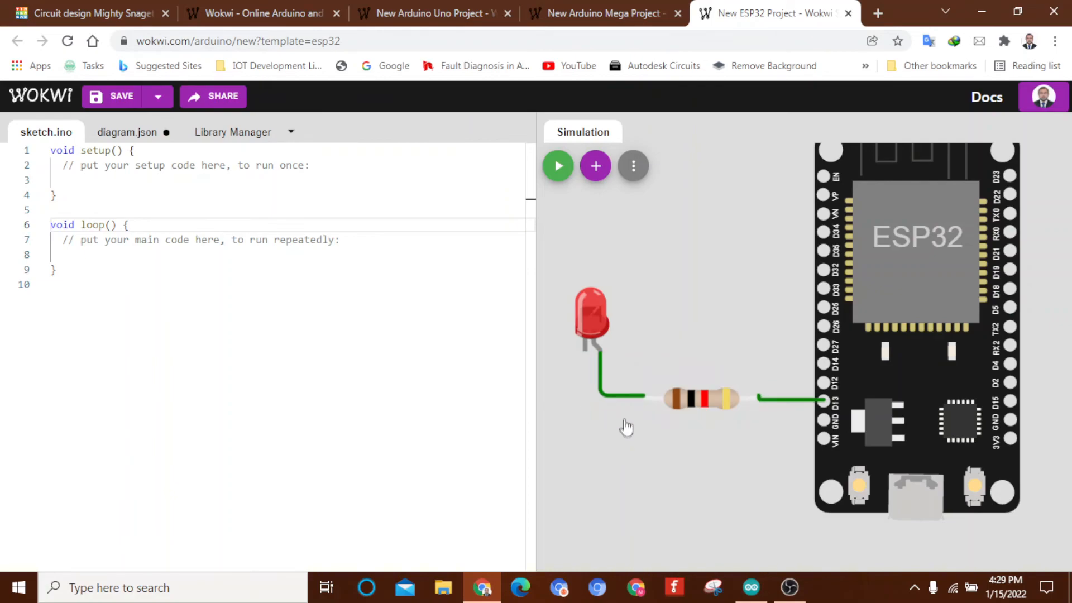
# Wire the LED's cathode to the ESP32's GND pin beside D13
pyautogui.click(584, 354)
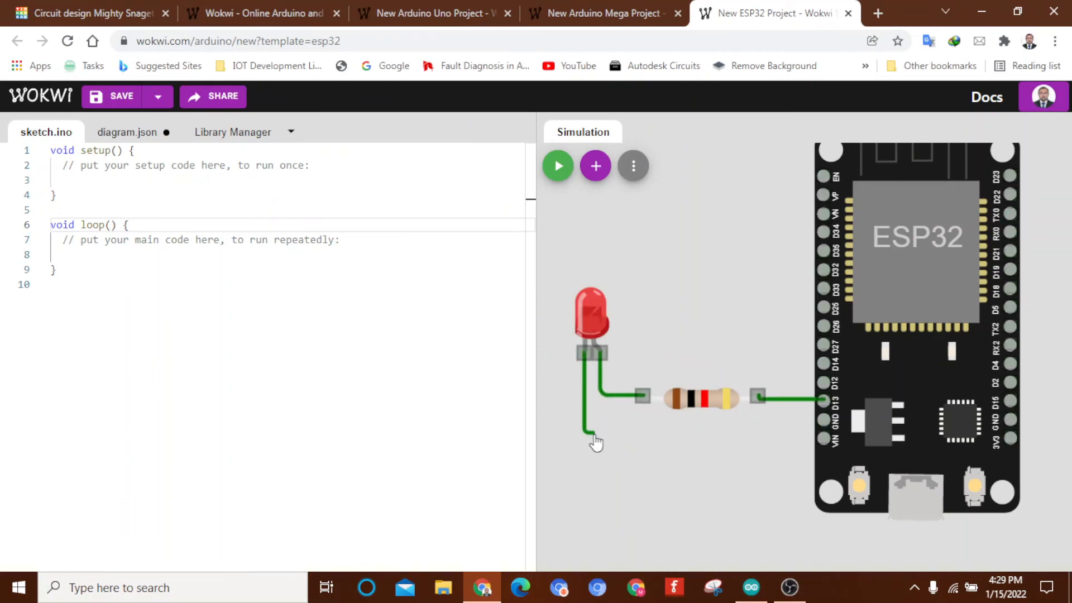
pyautogui.click(825, 422)
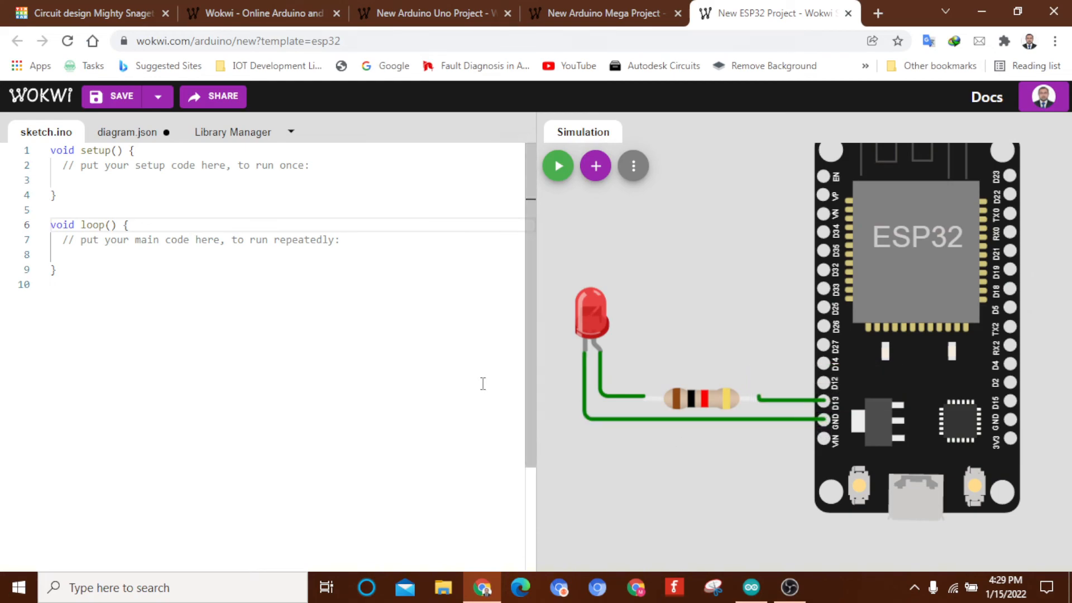
# Look at the project's Library Manager and open diagram.json to view the circuit's parts and connections
pyautogui.click(237, 134)
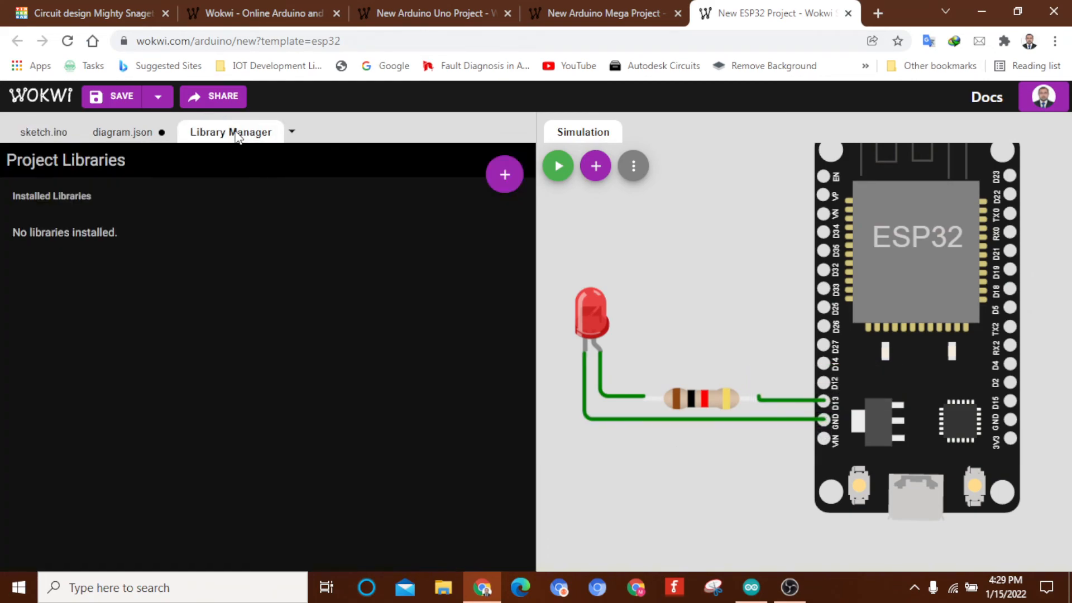
pyautogui.click(138, 129)
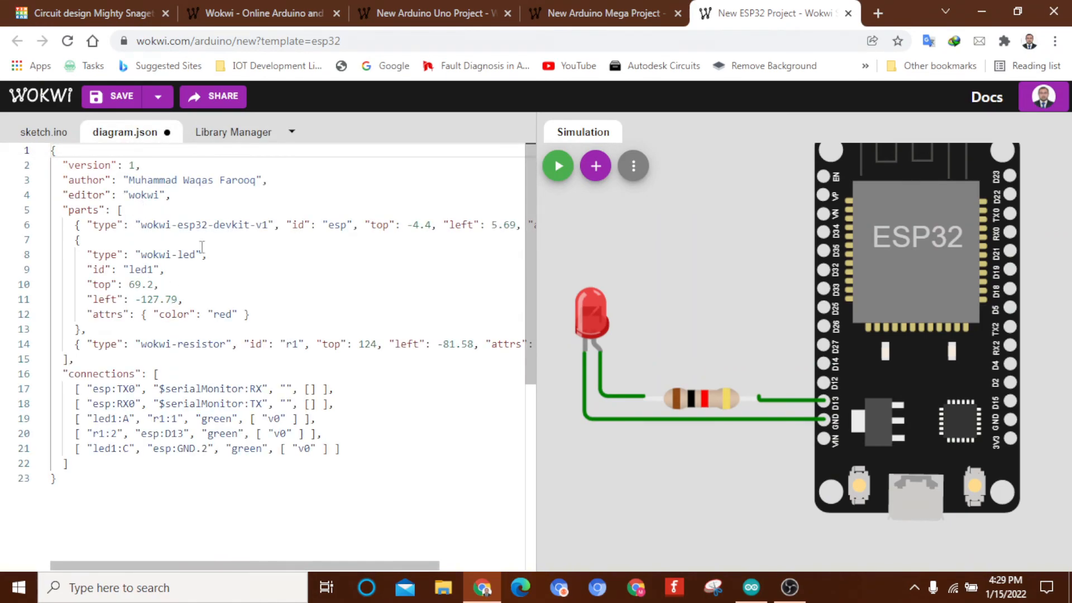
pyautogui.click(572, 341)
# Set the color attribute of led1 to "Blue" in diagram.json
pyautogui.click(237, 320)
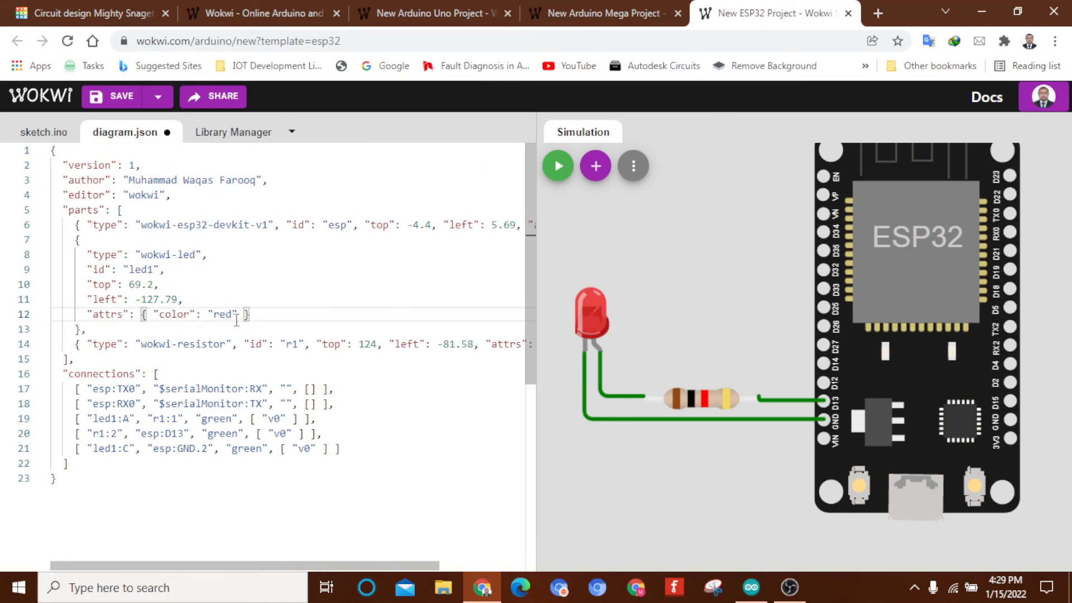
pyautogui.doubleClick(237, 320)
pyautogui.press('BackSpace')
pyautogui.write('Blue')
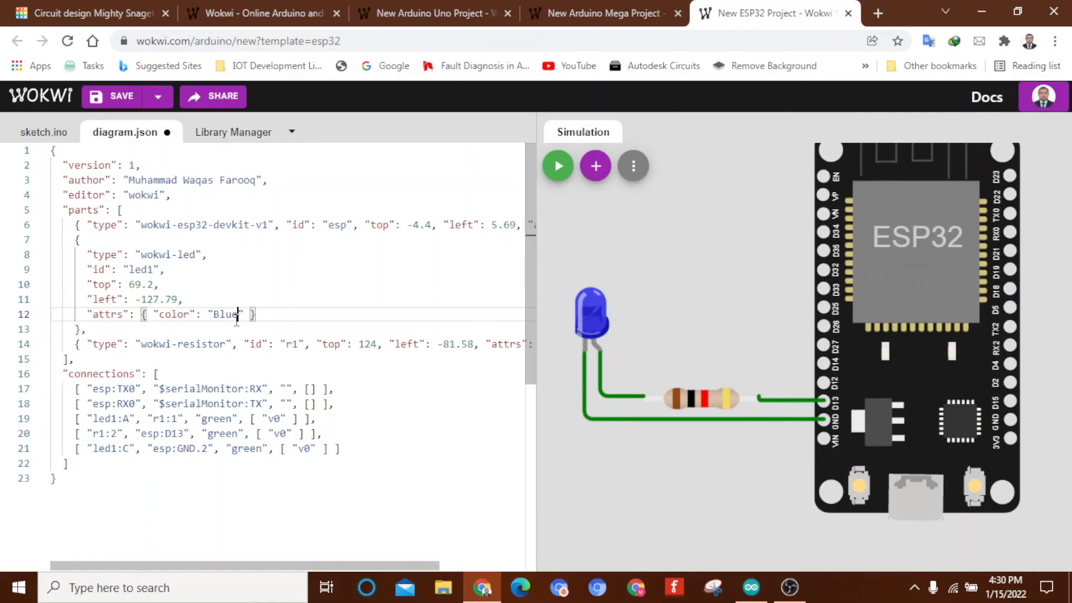
# Replace the color value of led1 with "Green" in diagram.json
pyautogui.press('BackSpace')
pyautogui.press('BackSpace')
pyautogui.press('BackSpace')
pyautogui.press('BackSpace')
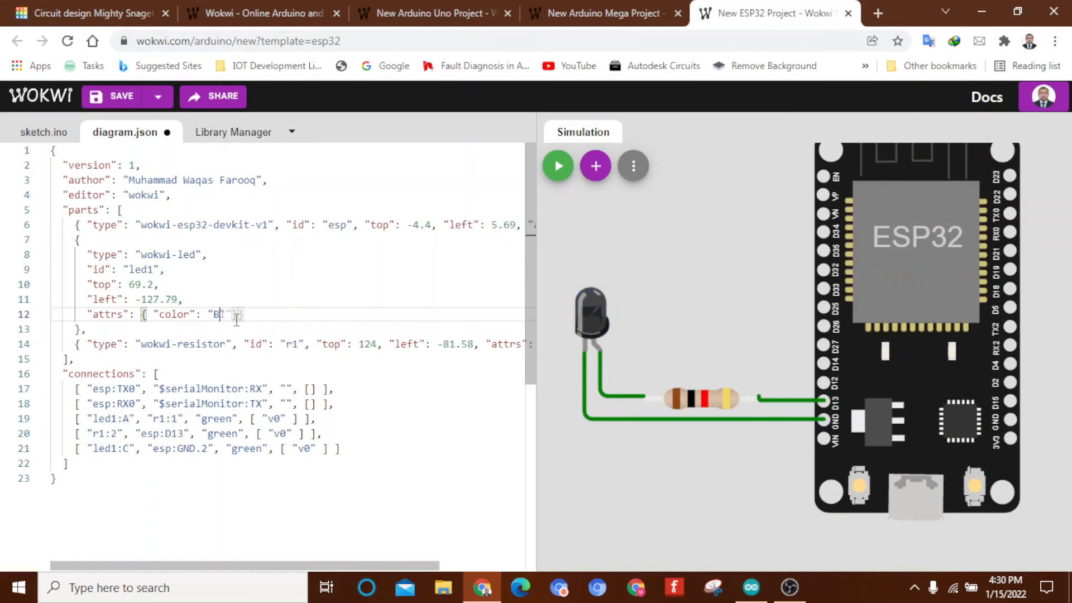
pyautogui.write('Green')
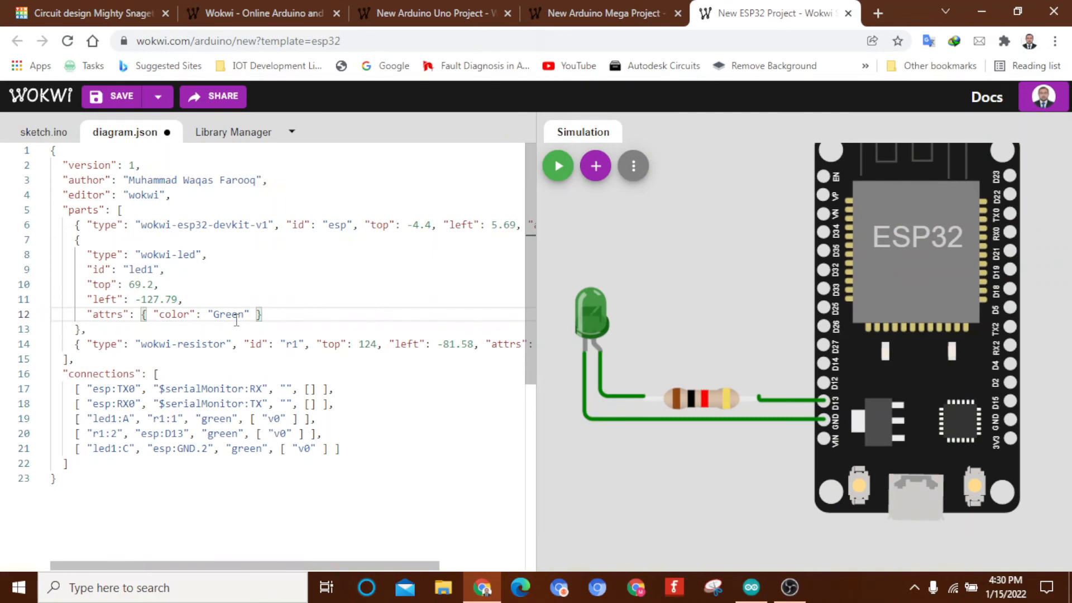
# Change the color attribute of led1 back to "Blue" in diagram.json
pyautogui.press('BackSpace')
pyautogui.press('BackSpace')
pyautogui.press('BackSpace')
pyautogui.press('BackSpace')
pyautogui.press('BackSpace')
pyautogui.write('B')
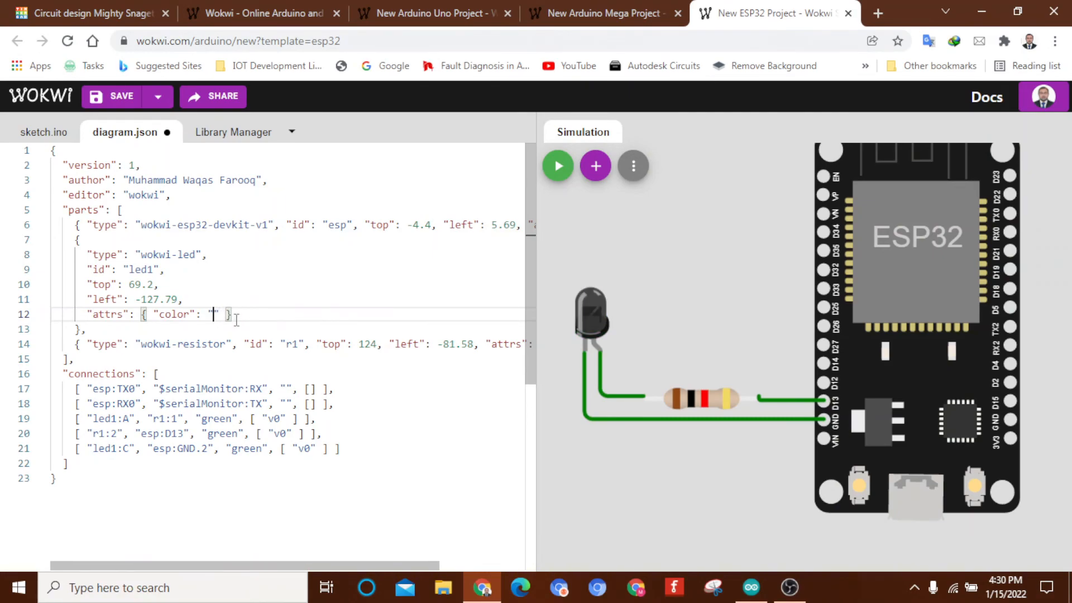
pyautogui.write('lue')
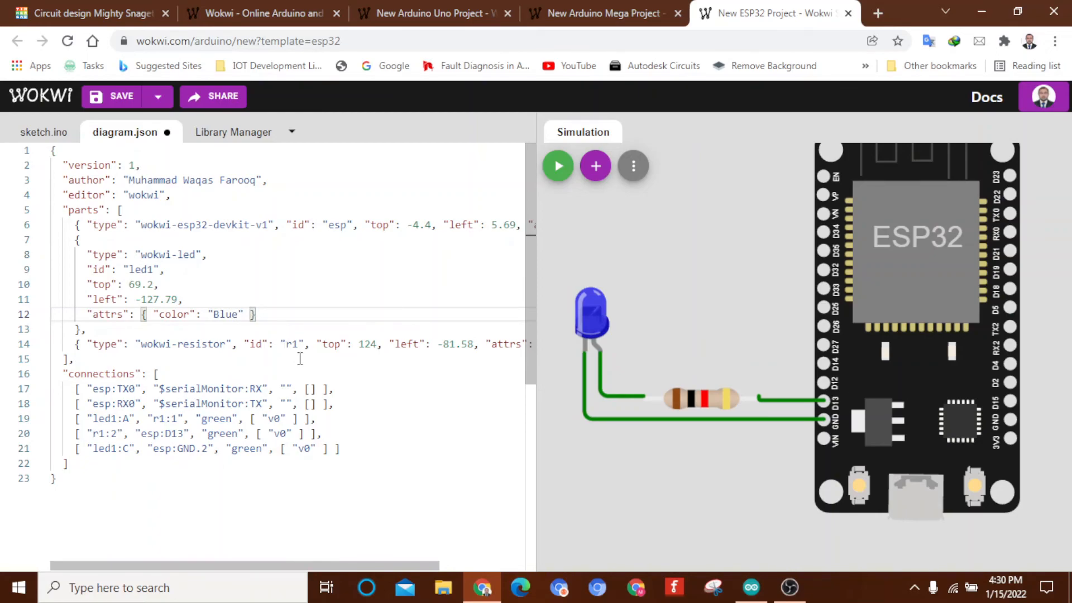
# Examine the connections list and the full wokwi-resistor entry with its attrs in diagram.json
pyautogui.click(330, 360)
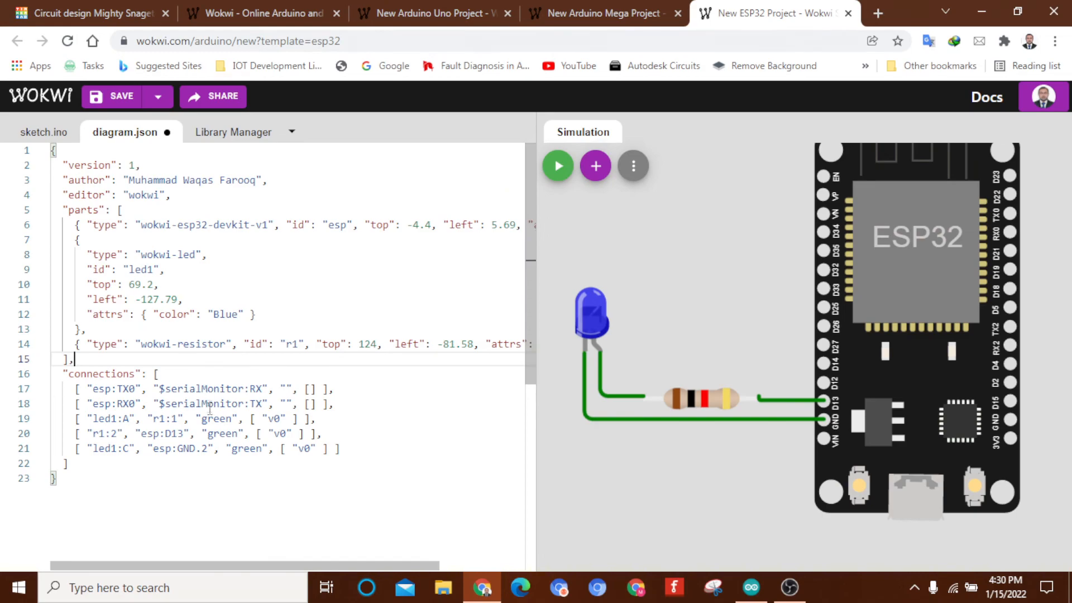
pyautogui.scroll(-1, 205, 350)
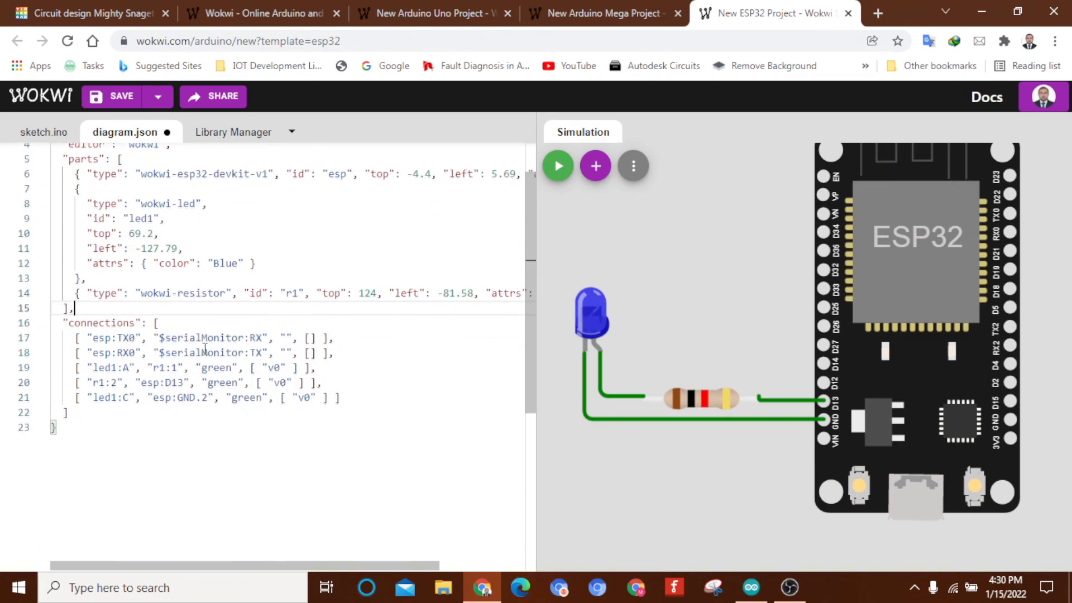
pyautogui.scroll(1, 205, 350)
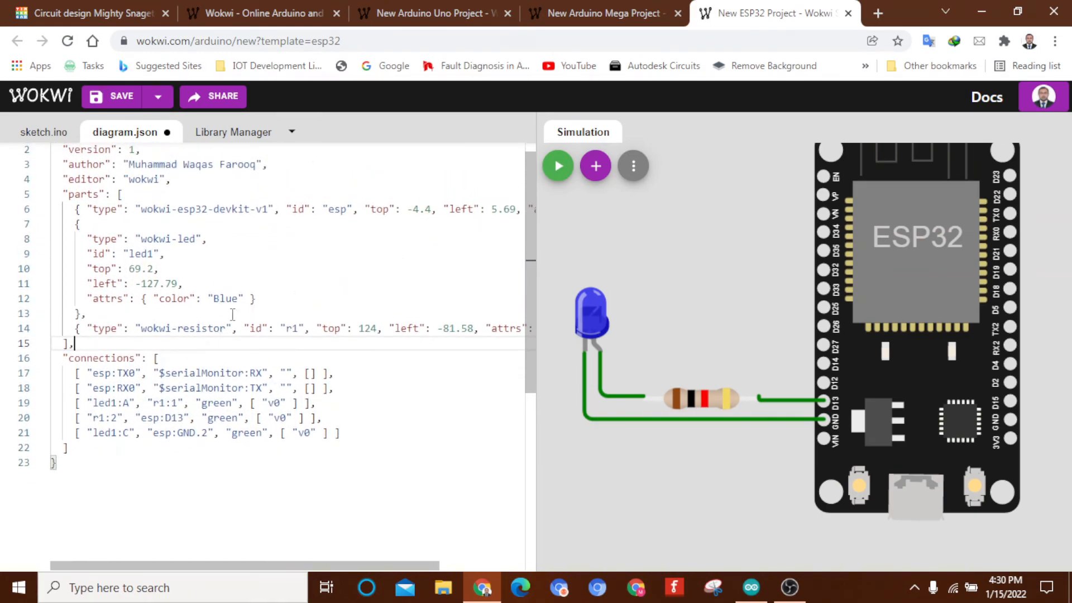
pyautogui.click(364, 324)
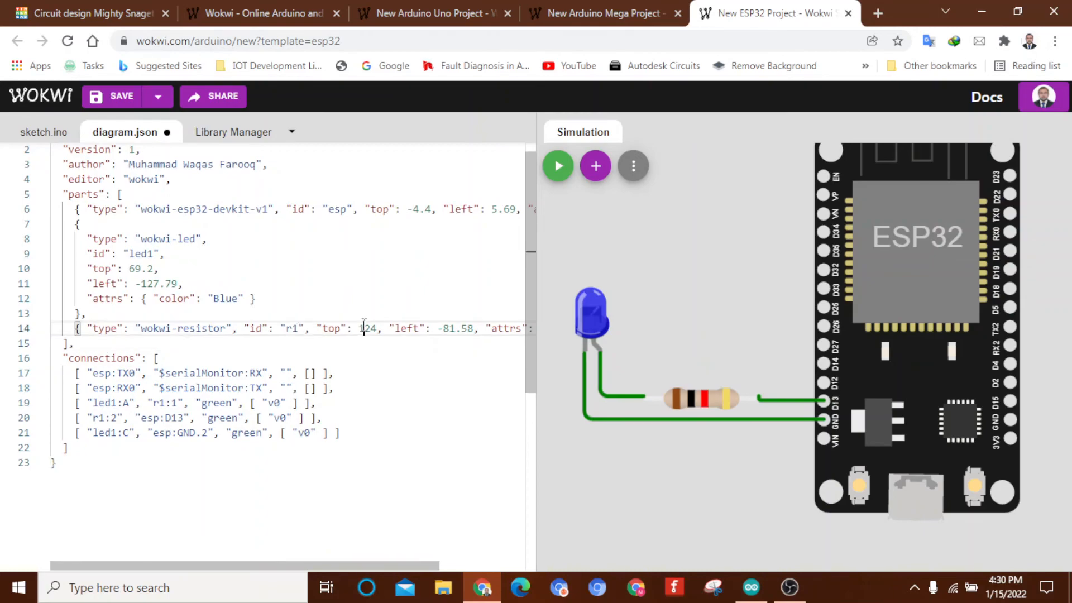
pyautogui.press('Right')
pyautogui.press('Right')
pyautogui.press('Right')
pyautogui.press('Right')
pyautogui.press('Right')
pyautogui.press('Right')
pyautogui.press('Right')
pyautogui.press('Right')
pyautogui.press('Right')
pyautogui.press('Right')
pyautogui.press('Right')
pyautogui.press('Right')
pyautogui.press('Right')
pyautogui.press('Right')
pyautogui.press('Right')
pyautogui.press('Right')
pyautogui.press('Right')
pyautogui.press('Right')
pyautogui.press('Right')
pyautogui.press('Right')
pyautogui.press('Right')
pyautogui.press('Right')
pyautogui.press('Right')
pyautogui.press('Right')
pyautogui.press('Right')
pyautogui.press('Right')
pyautogui.press('Right')
pyautogui.press('Right')
pyautogui.press('Right')
pyautogui.press('Right')
pyautogui.press('Right')
pyautogui.press('Right')
pyautogui.press('Right')
pyautogui.press('Right')
pyautogui.press('Right')
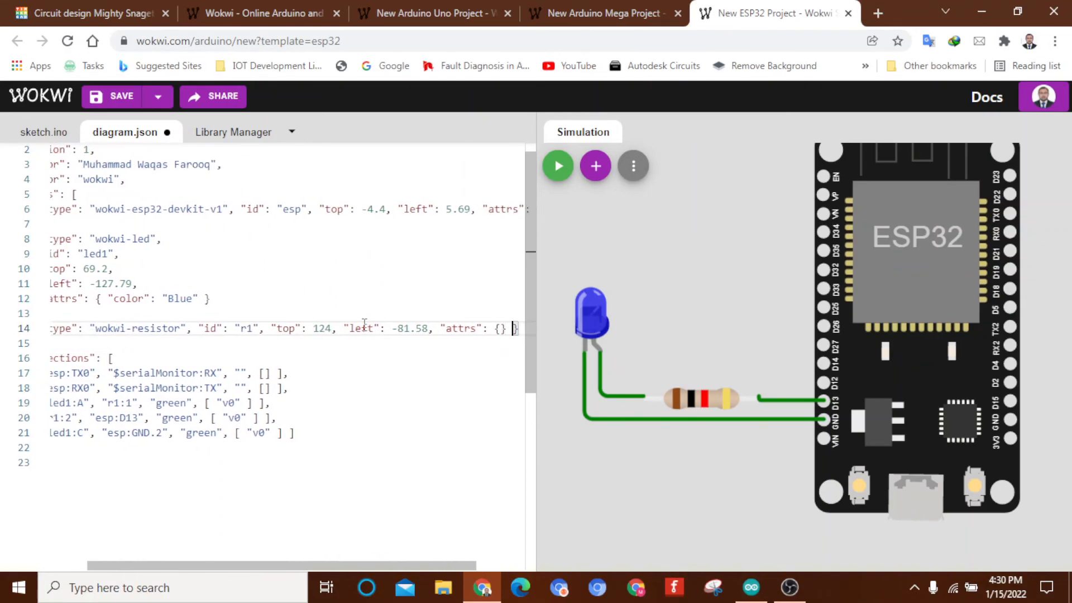
pyautogui.press('Left')
pyautogui.press('Left')
pyautogui.press('Left')
pyautogui.press('Left')
pyautogui.press('Left')
pyautogui.press('Left')
pyautogui.press('Left')
pyautogui.press('Left')
pyautogui.press('Left')
pyautogui.press('Left')
pyautogui.press('Left')
pyautogui.press('Left')
pyautogui.press('Left')
pyautogui.press('Left')
pyautogui.press('Left')
pyautogui.press('Left')
pyautogui.press('Left')
pyautogui.press('Left')
pyautogui.press('Left')
pyautogui.press('Left')
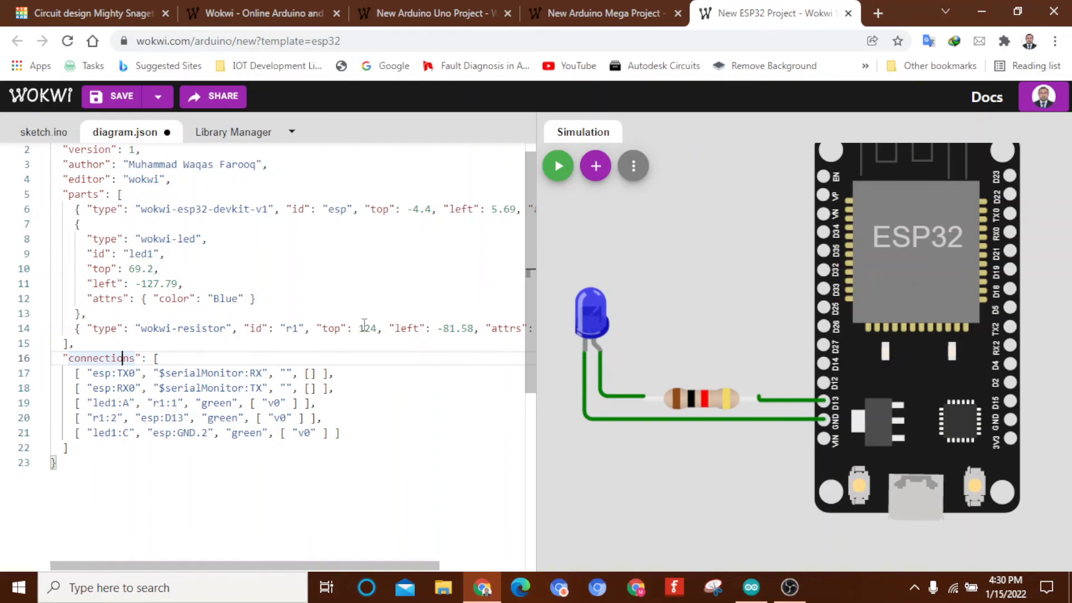
pyautogui.press('Left')
pyautogui.press('Left')
pyautogui.press('Left')
pyautogui.press('Left')
pyautogui.press('Left')
pyautogui.press('Left')
pyautogui.press('Left')
pyautogui.press('Left')
pyautogui.press('Left')
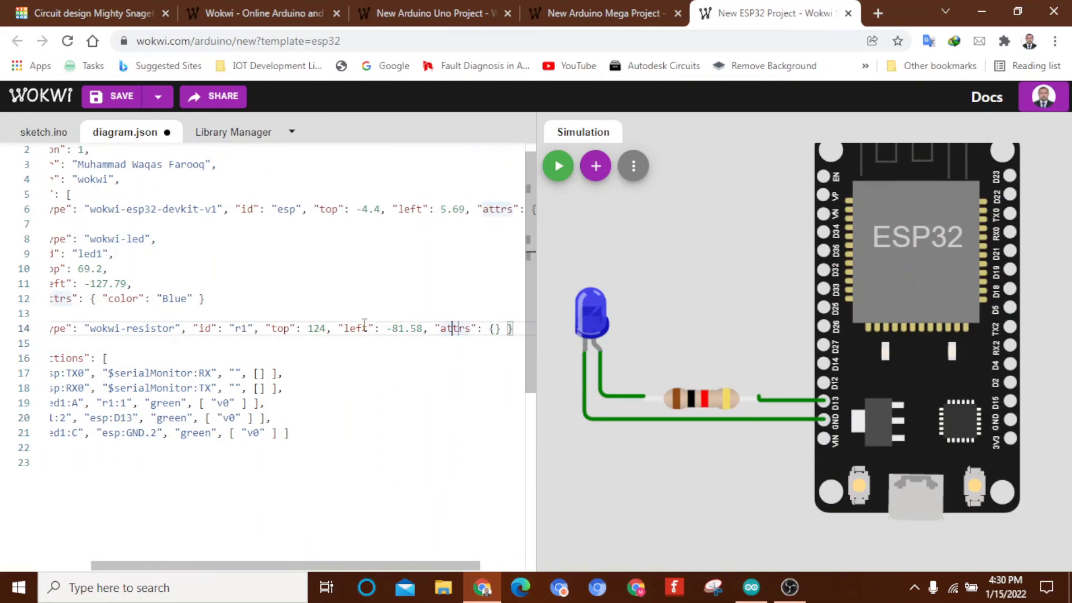
pyautogui.click(294, 276)
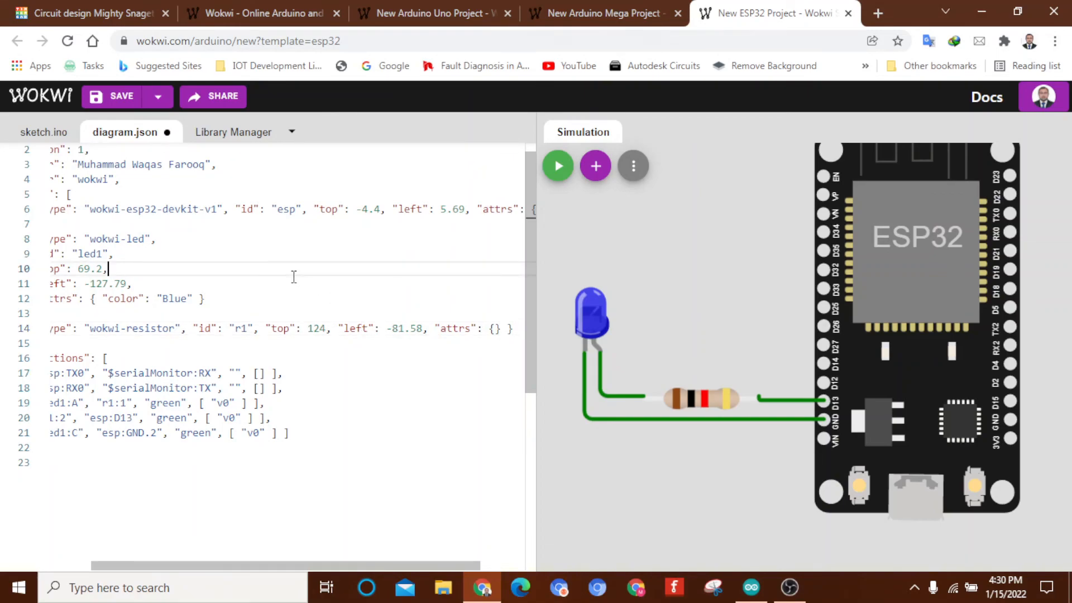
# Read through the connections list and the parts entries in diagram.json
pyautogui.scroll(-3, 127, 362)
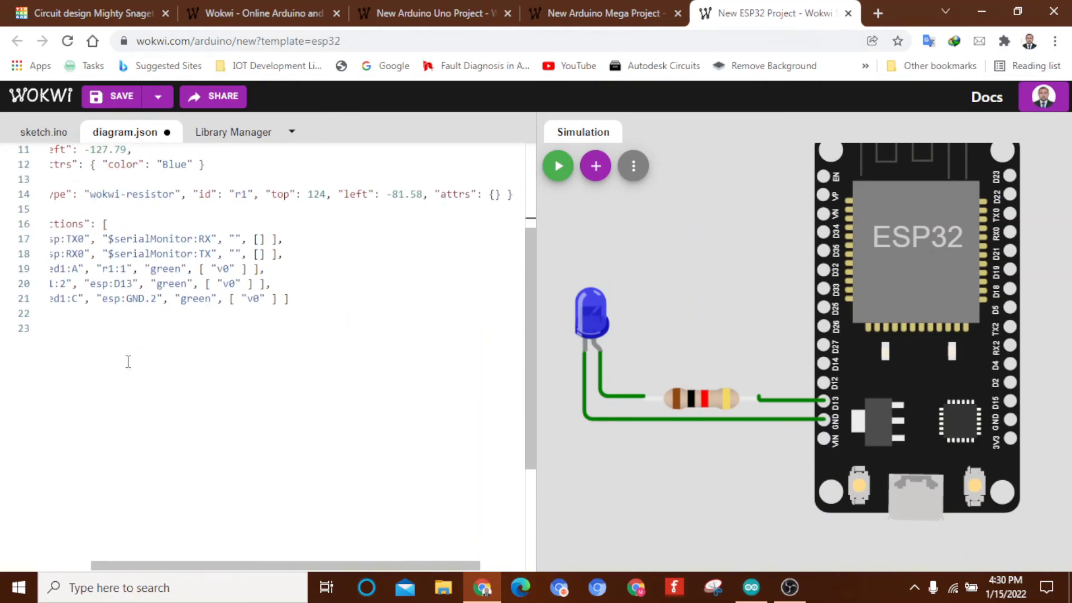
pyautogui.scroll(1, 128, 362)
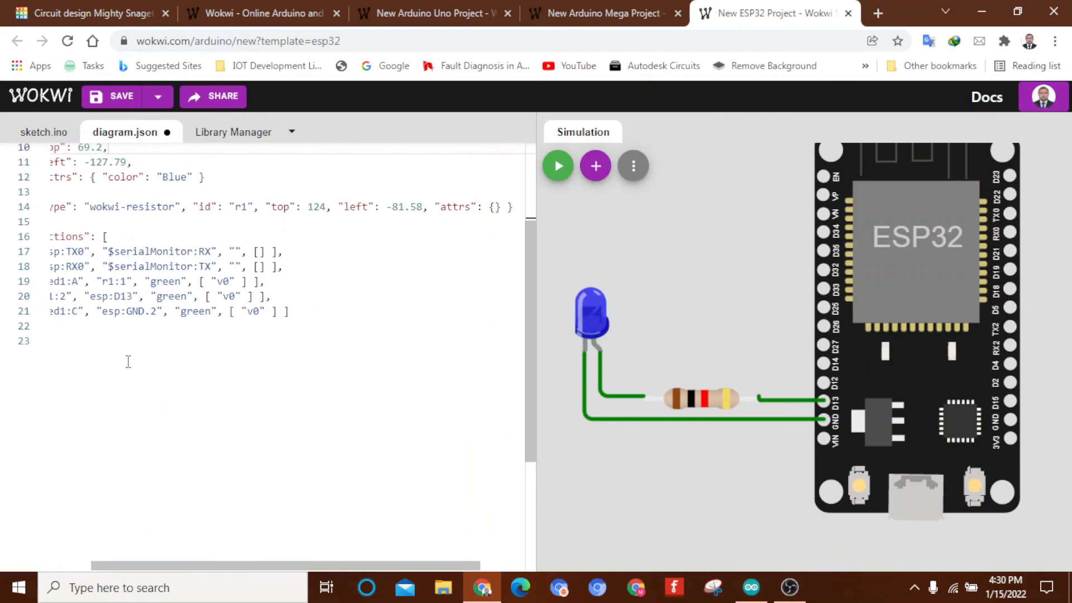
pyautogui.press('Home')
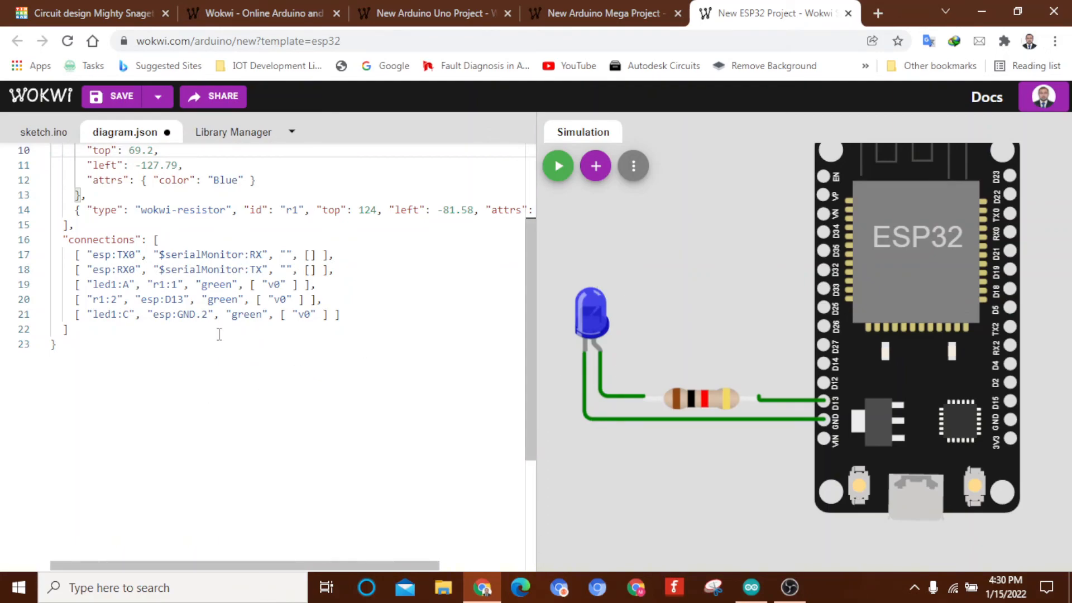
pyautogui.scroll(1, 219, 333)
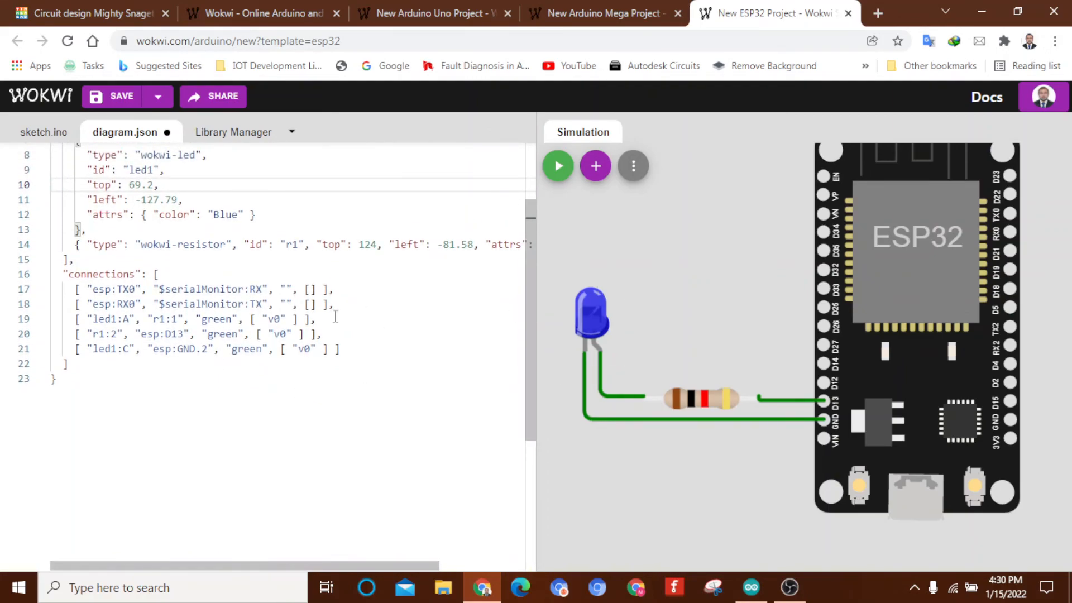
pyautogui.scroll(3, 352, 292)
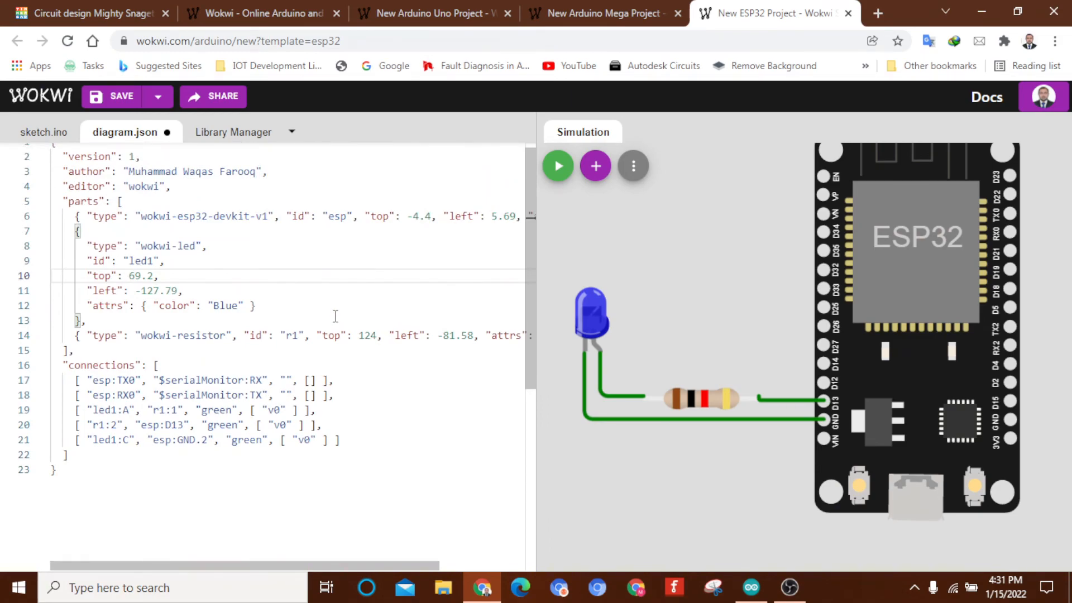
pyautogui.scroll(1, 293, 294)
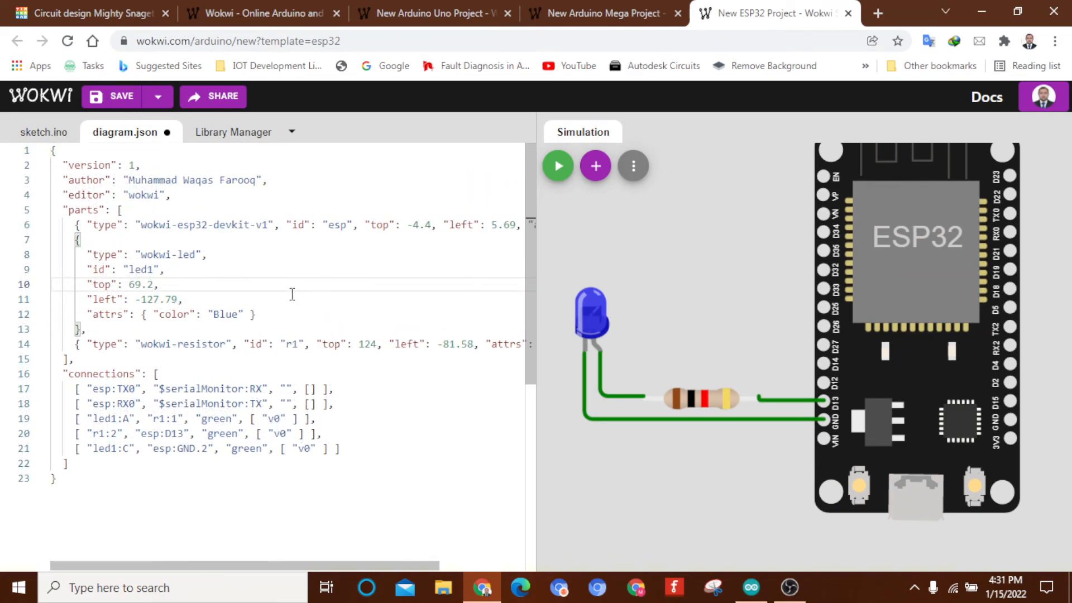
# Open the ESP32 project's sketch.ino, switch to the Tinkercad circuit and copy its entire Arduino Uno code
pyautogui.click(44, 132)
pyautogui.click(190, 263)
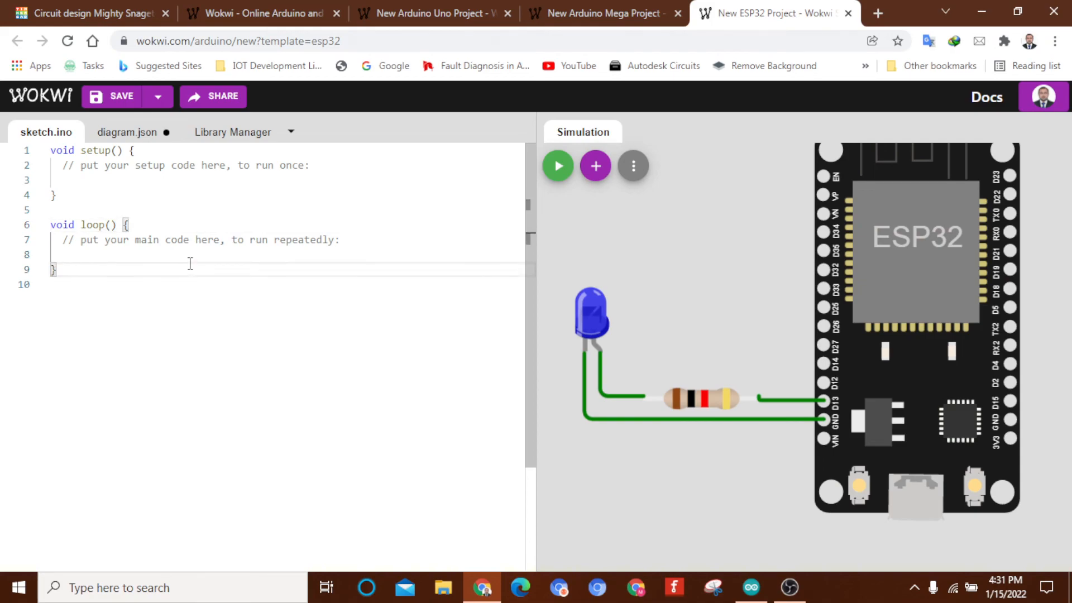
pyautogui.click(70, 9)
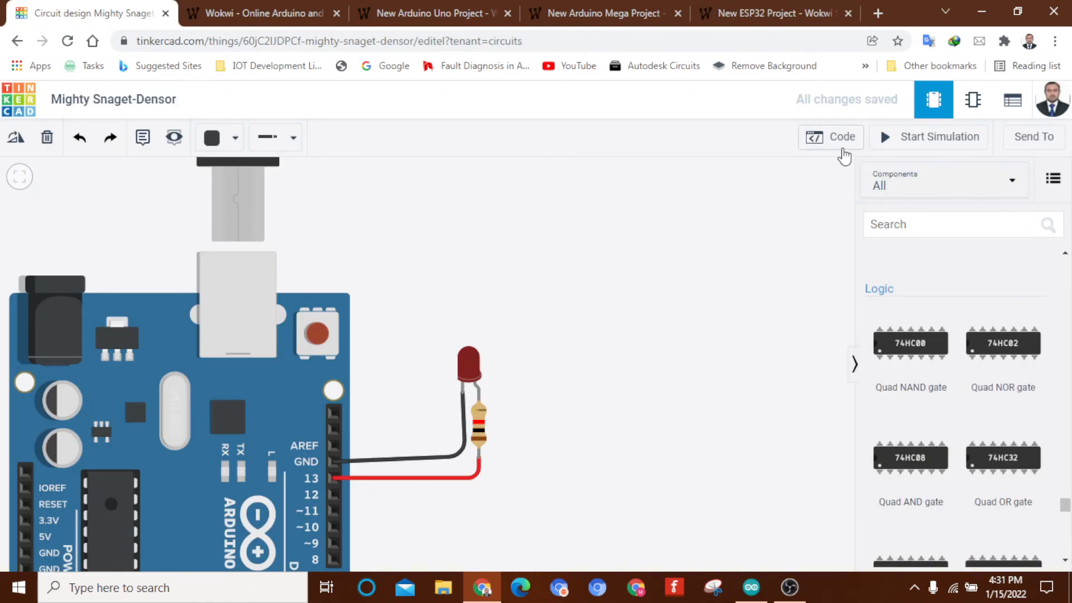
pyautogui.click(841, 138)
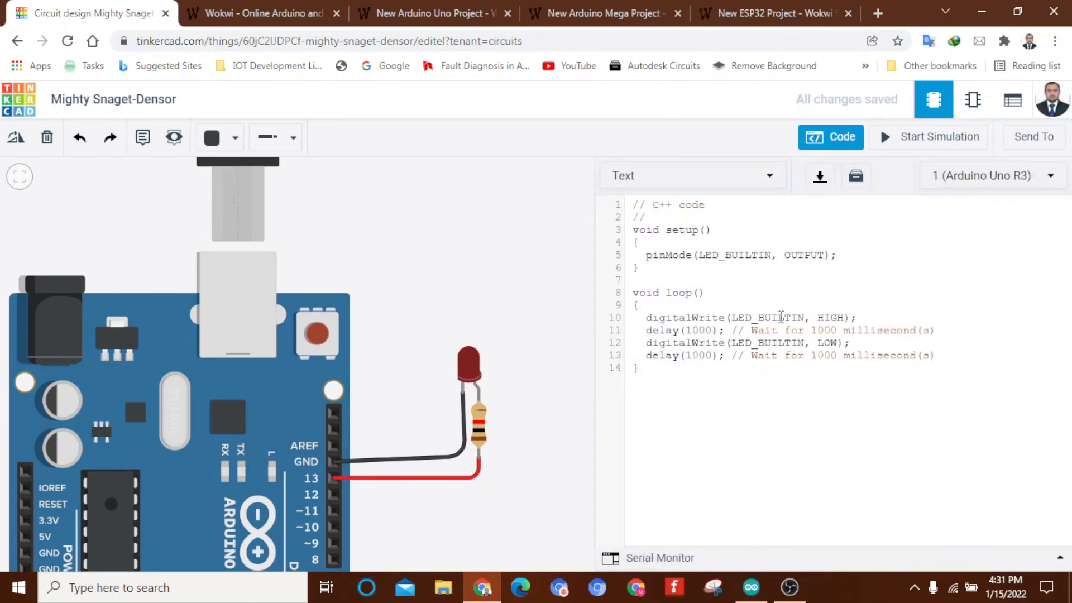
pyautogui.hotkey('ctrl', 'a')
pyautogui.hotkey('ctrl', 'c')
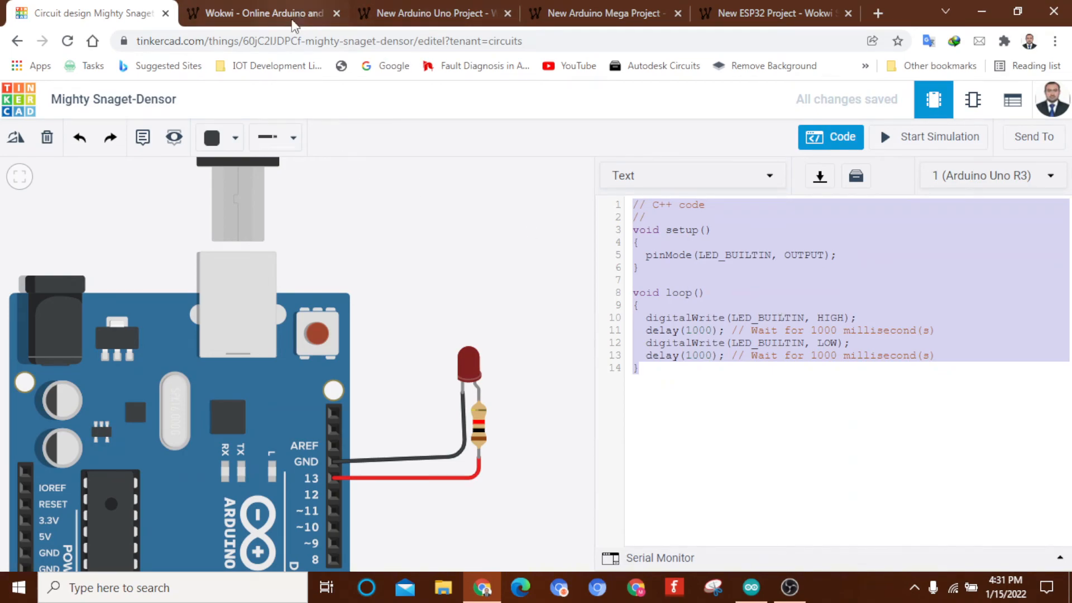
# Return to the Wokwi ESP32 project and replace the entire contents of sketch.ino with the copied code
pyautogui.click(293, 22)
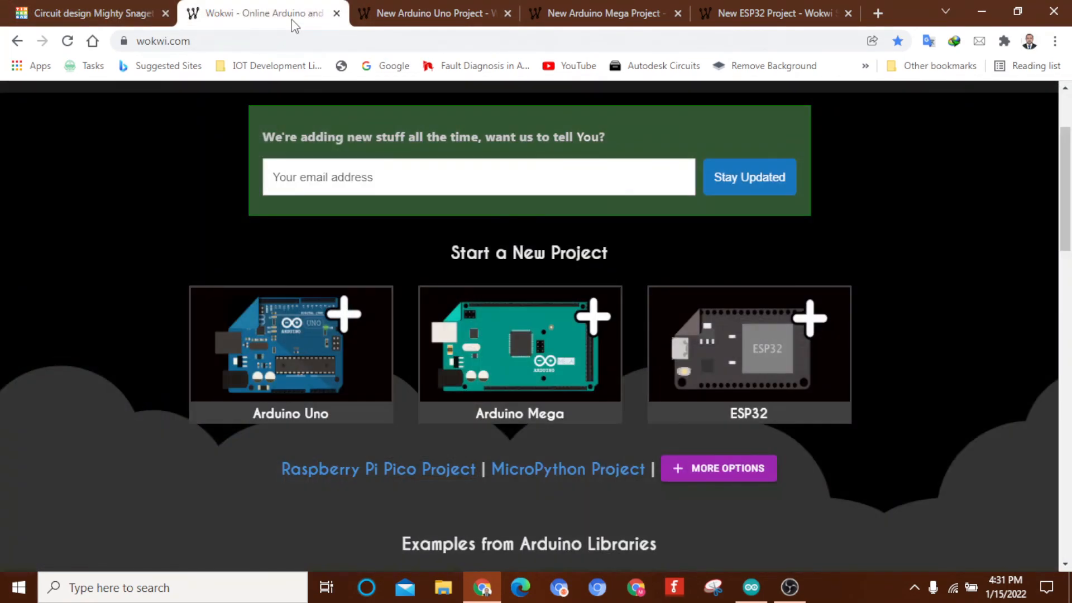
pyautogui.click(756, 17)
pyautogui.click(169, 296)
pyautogui.hotkey('ctrl', 'a')
pyautogui.hotkey('ctrl', 'v')
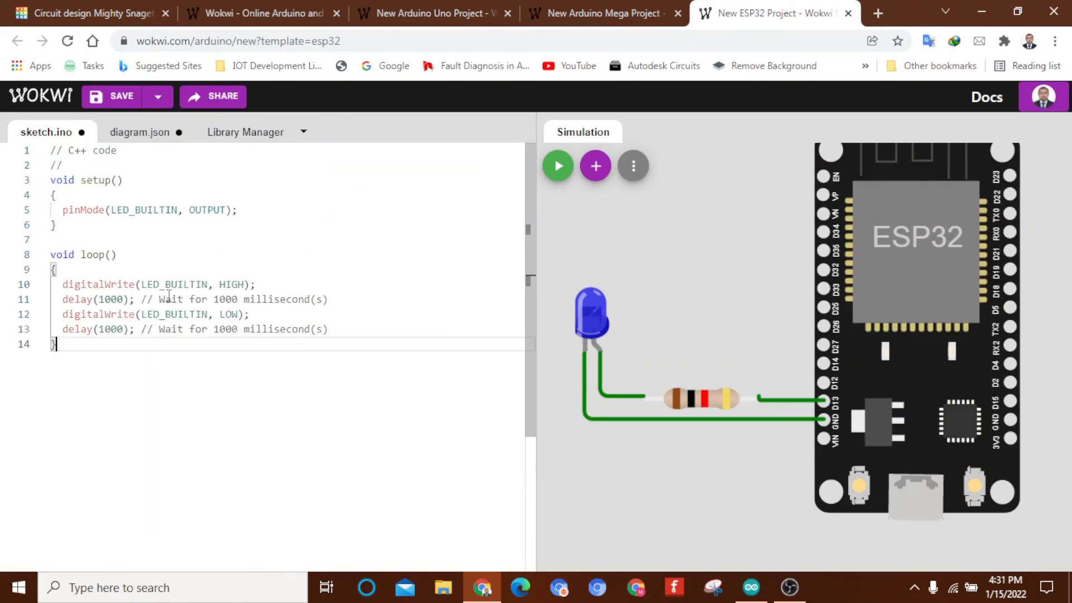
# Run the ESP32 circuit simulation with the LED_BUILTIN blink sketch, and stop it
pyautogui.click(202, 286)
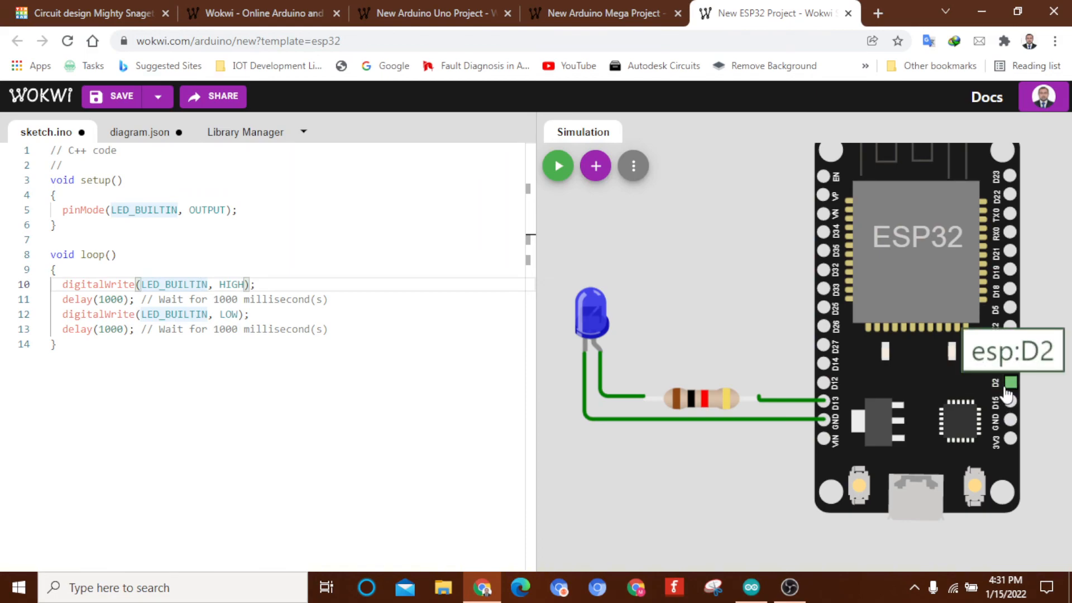
pyautogui.click(988, 400)
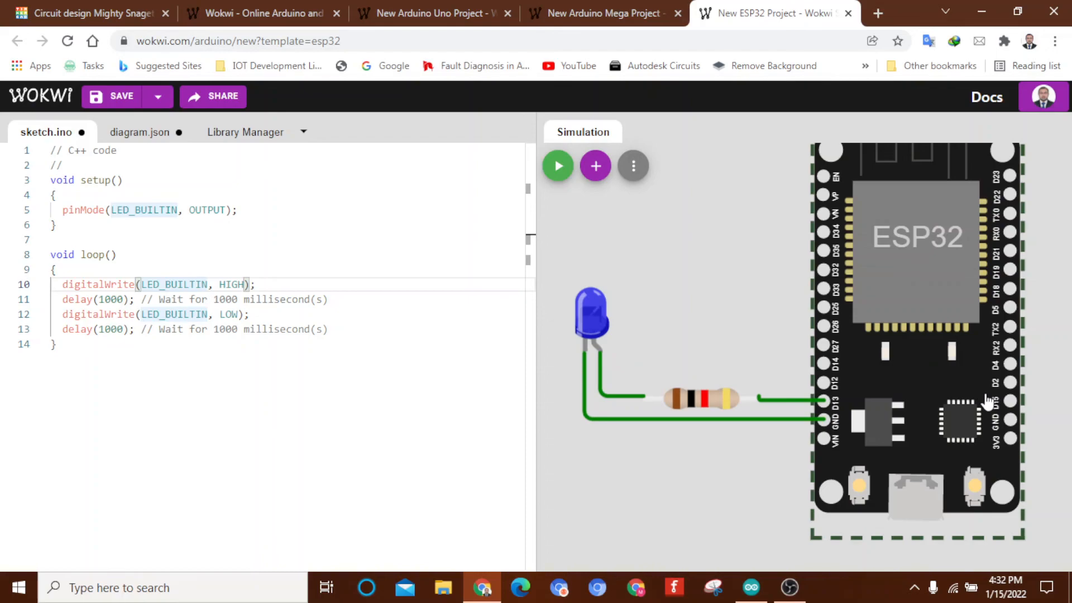
pyautogui.click(663, 259)
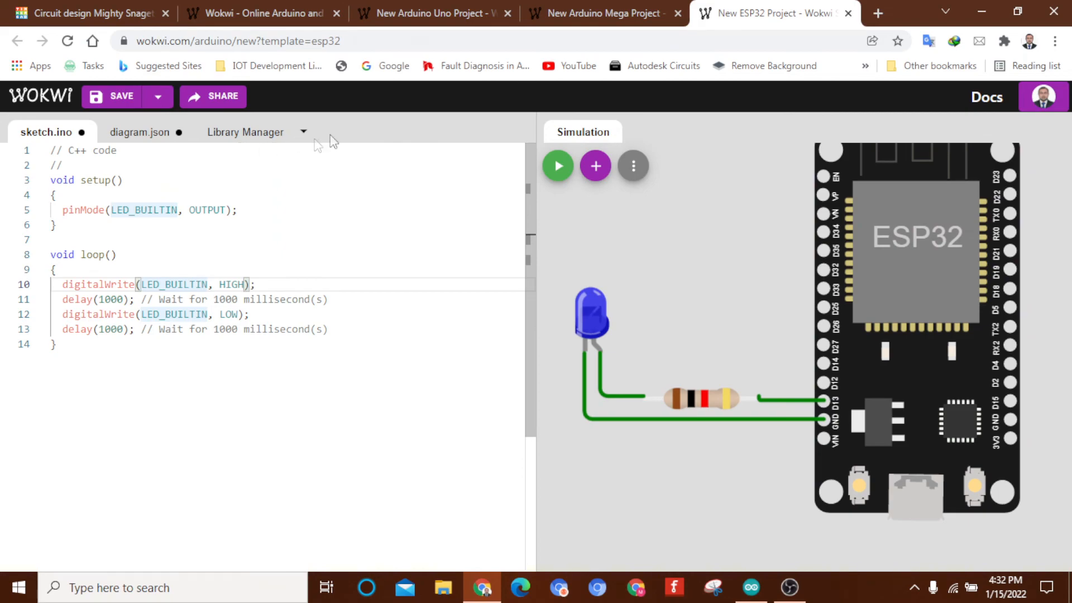
pyautogui.click(559, 168)
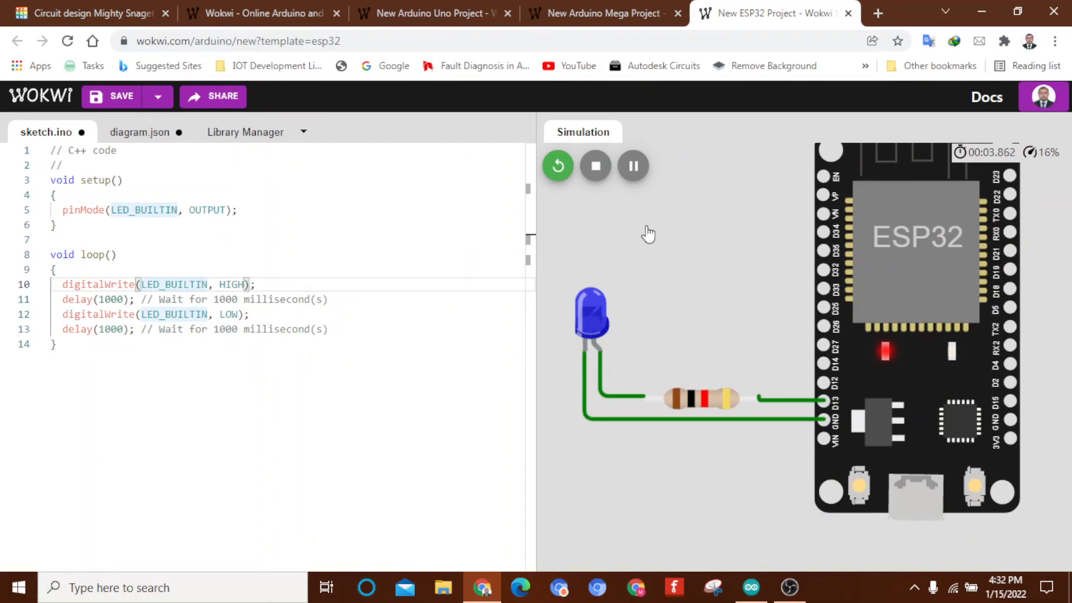
pyautogui.click(596, 166)
# Set the color attribute of led1 to "Red" in diagram.json
pyautogui.click(609, 304)
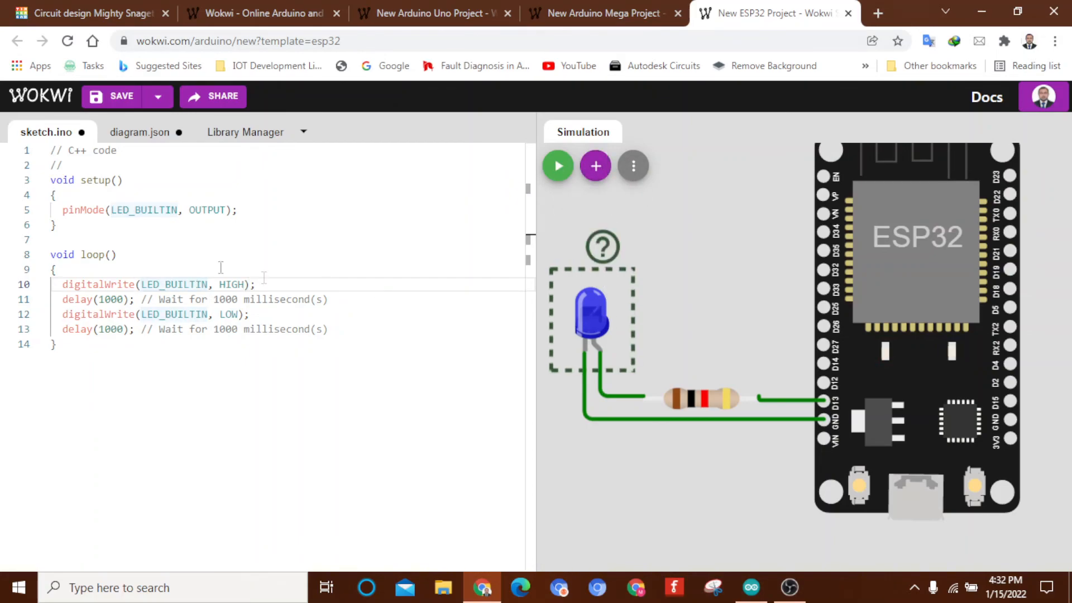
pyautogui.click(132, 124)
pyautogui.doubleClick(239, 312)
pyautogui.press('BackSpace')
pyautogui.press('BackSpace')
pyautogui.press('BackSpace')
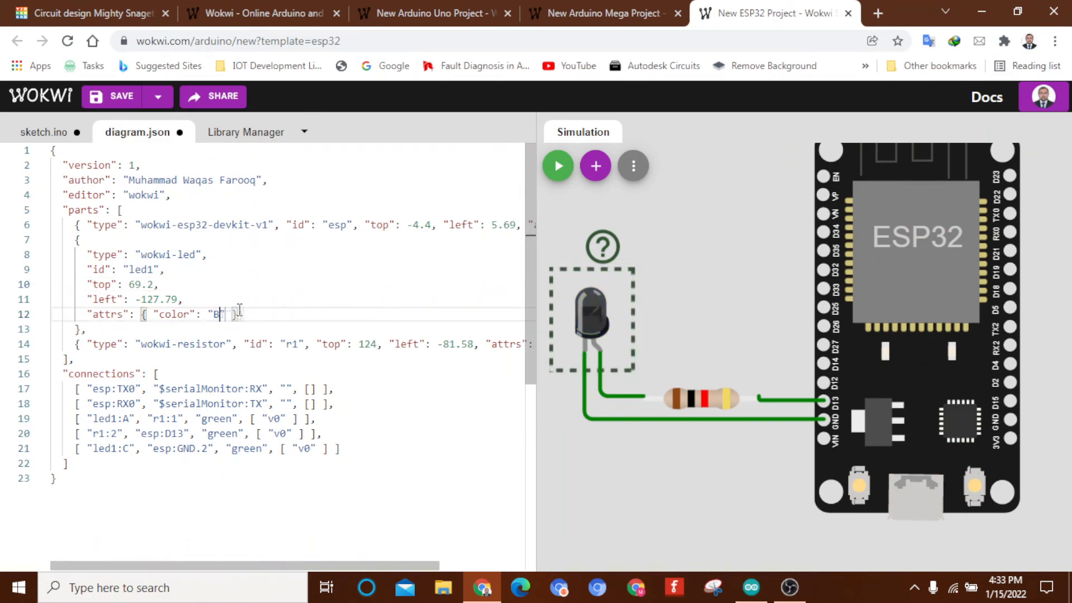
pyautogui.write('Red')
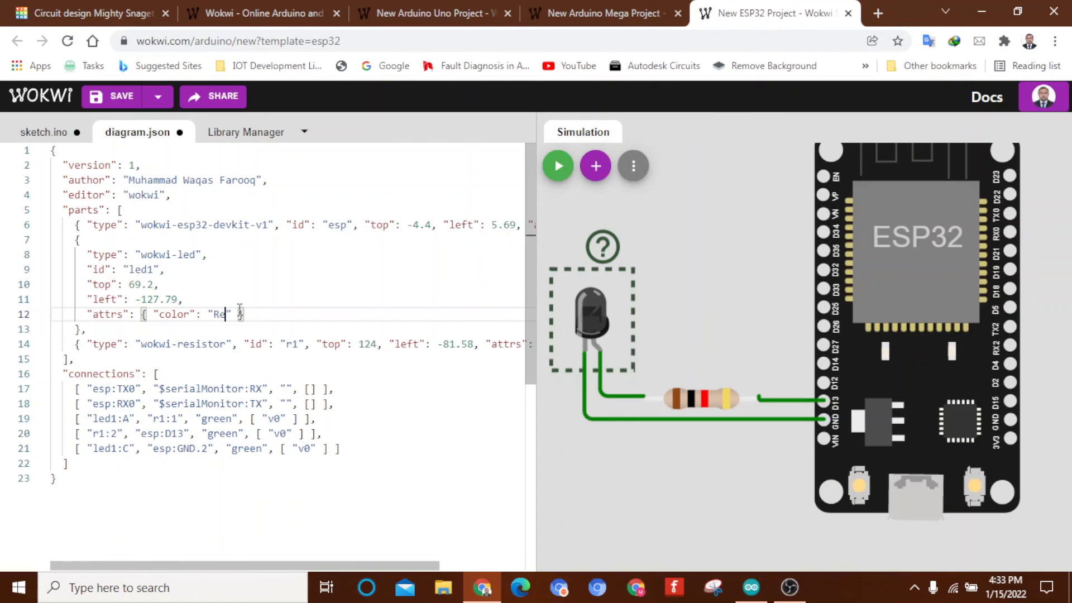
pyautogui.click(352, 419)
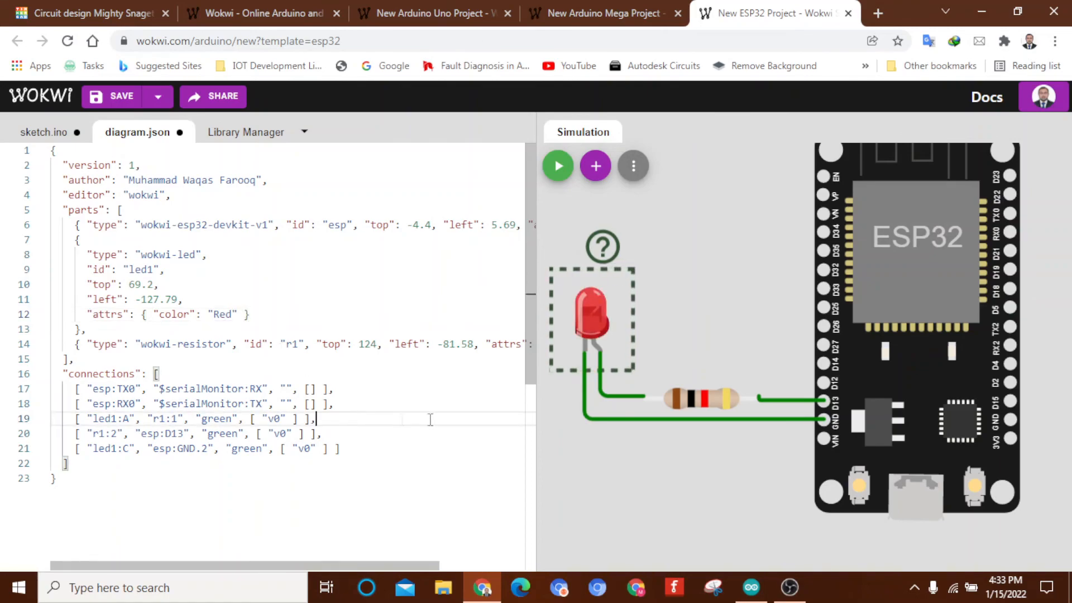
# Replace the wire between the resistor and ESP32 pin D13 with a wire from the resistor to pin D2
pyautogui.click(711, 466)
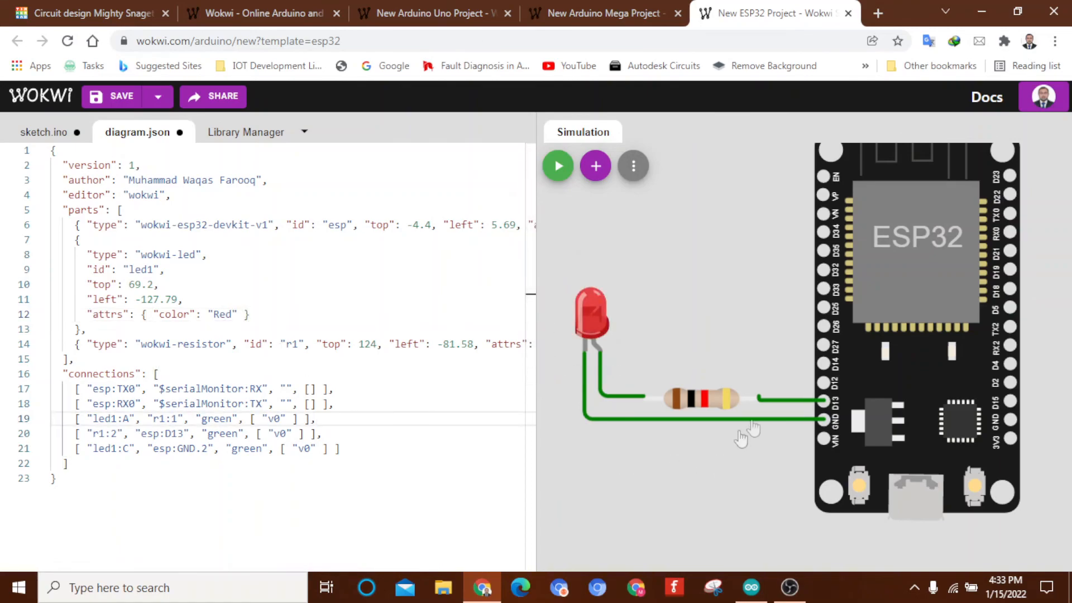
pyautogui.click(821, 402)
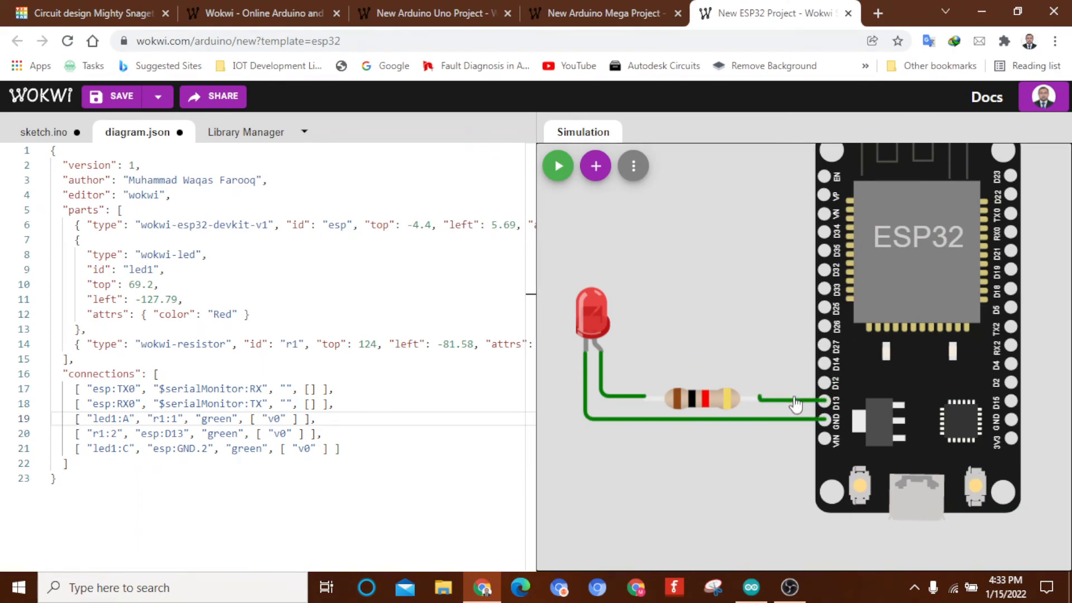
pyautogui.click(795, 400)
pyautogui.press('Delete')
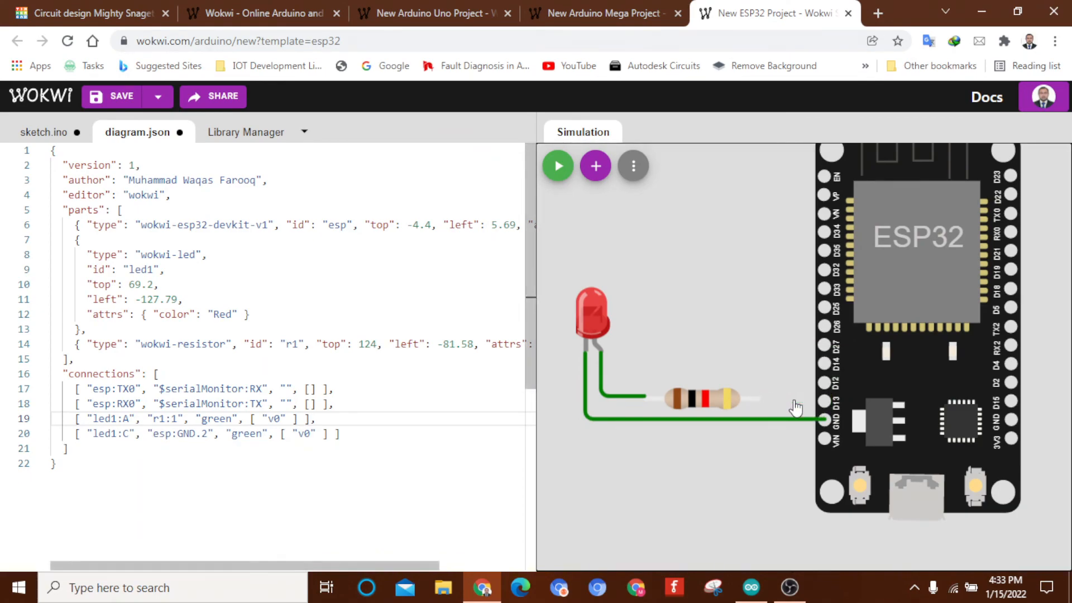
pyautogui.click(758, 398)
pyautogui.click(1010, 384)
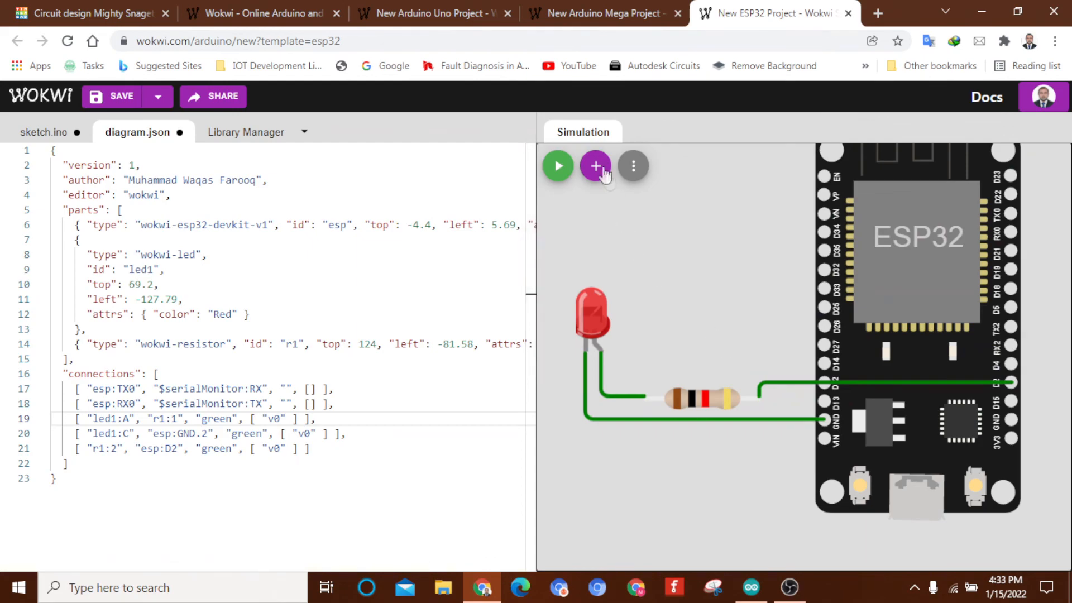
# Start the simulation of the rewired ESP32 circuit and show the sketch.ino code while it runs
pyautogui.click(564, 167)
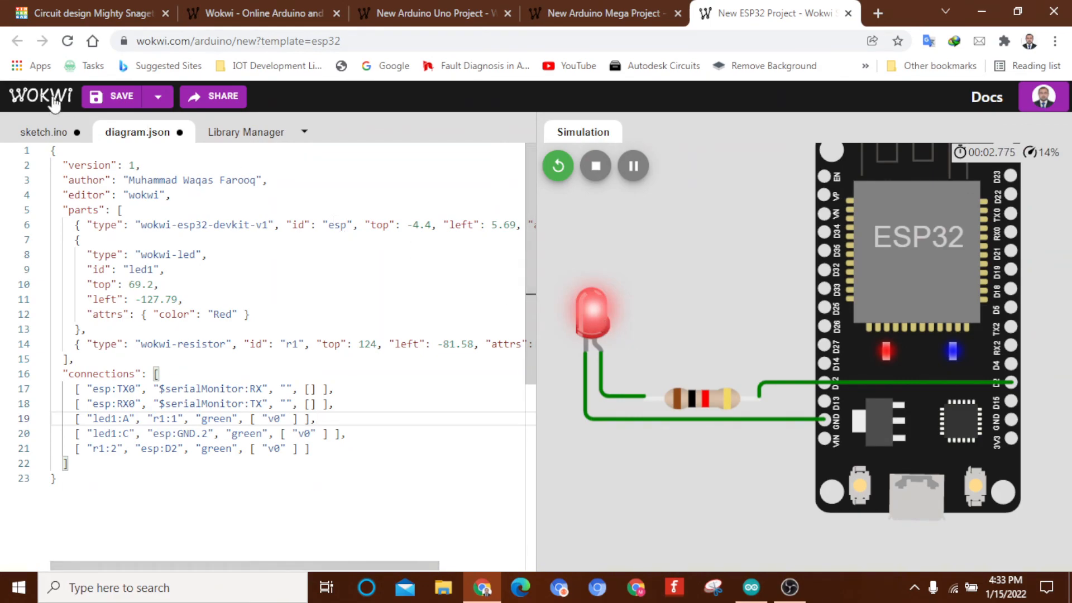
pyautogui.click(46, 128)
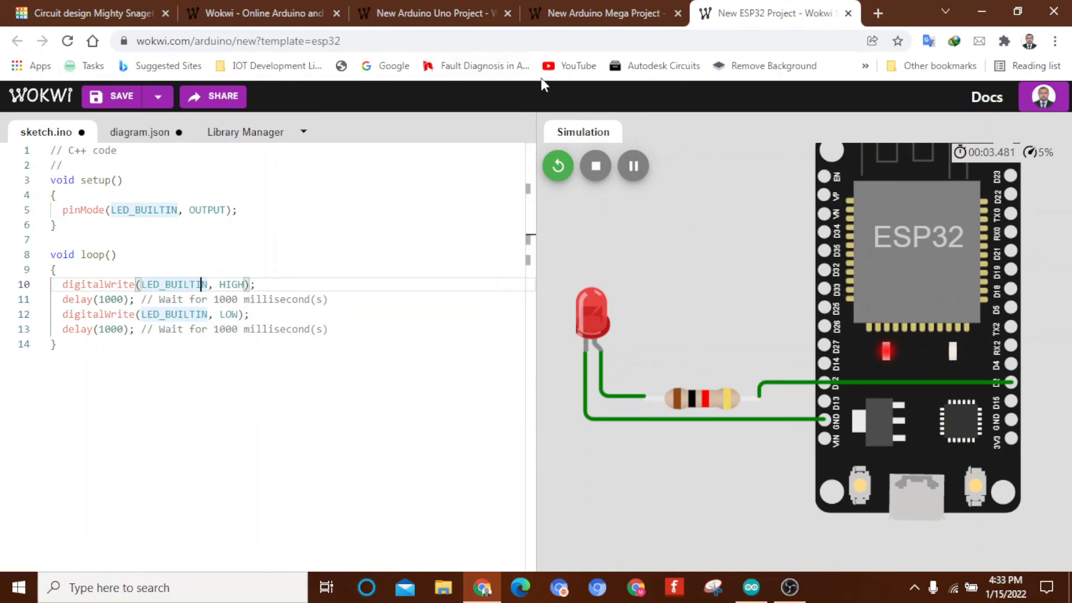
# View the new Arduino Mega and Arduino Uno projects, and return to the running ESP32 project
pyautogui.click(604, 17)
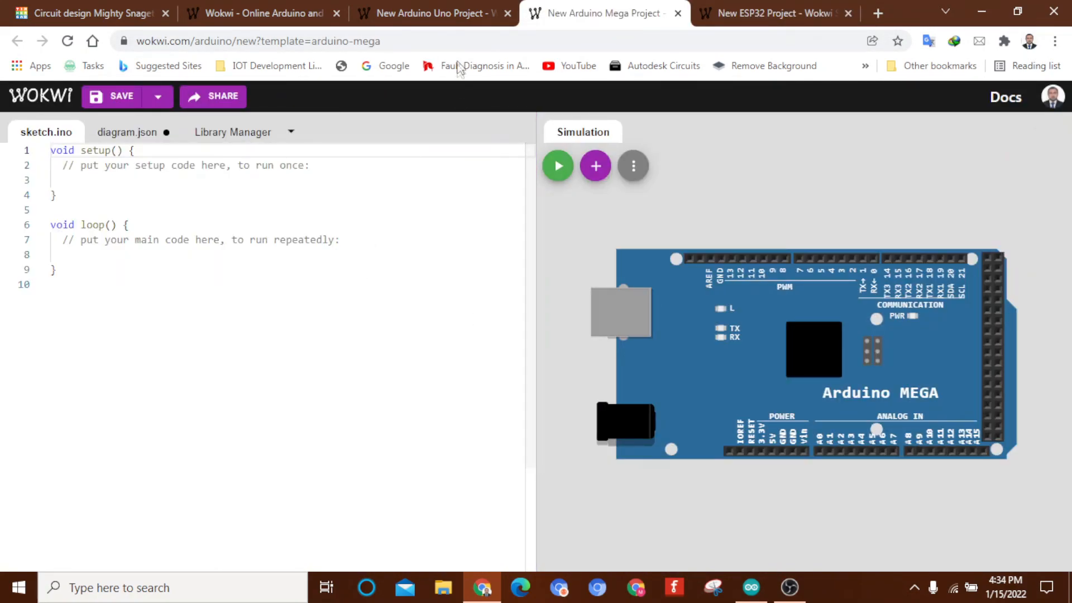
pyautogui.click(454, 20)
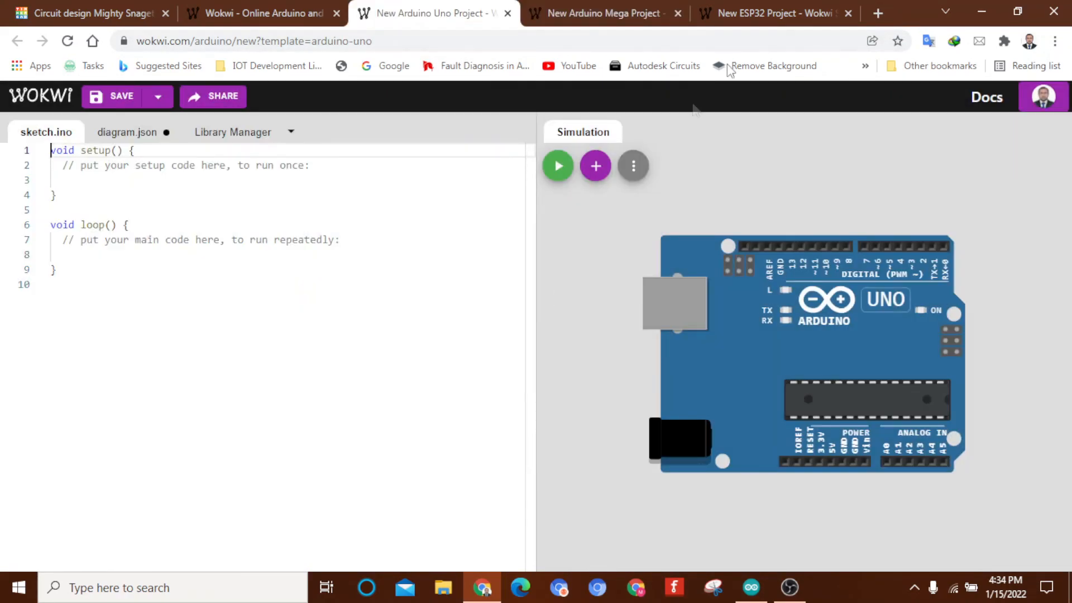
pyautogui.click(771, 21)
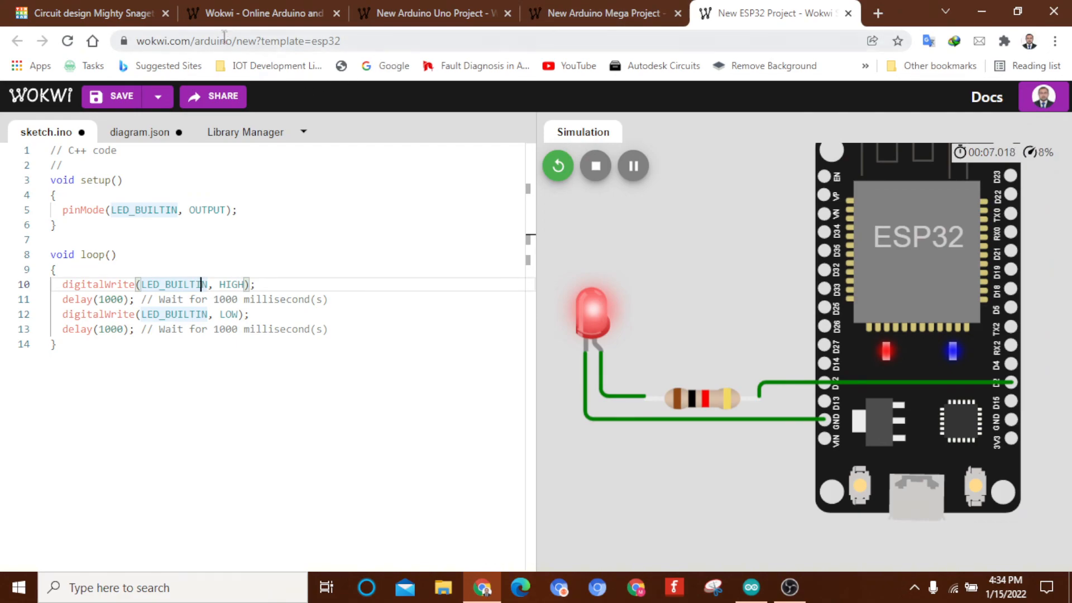
# Browse the project templates and examples on the Wokwi home page and open a new Raspberry Pi Pico project
pyautogui.click(232, 21)
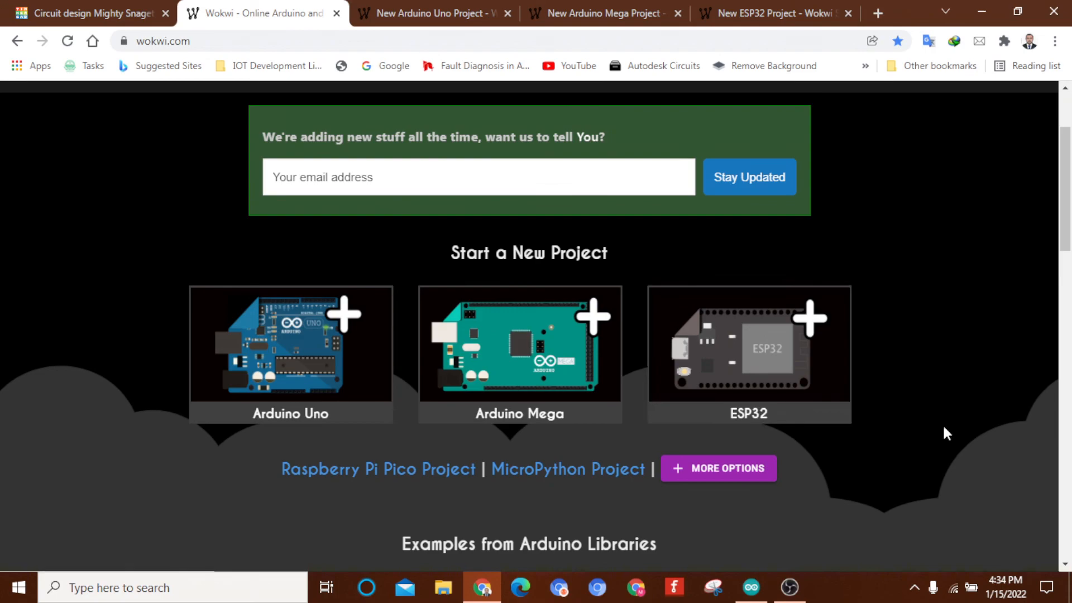
pyautogui.scroll(-5, 944, 428)
pyautogui.scroll(2, 944, 427)
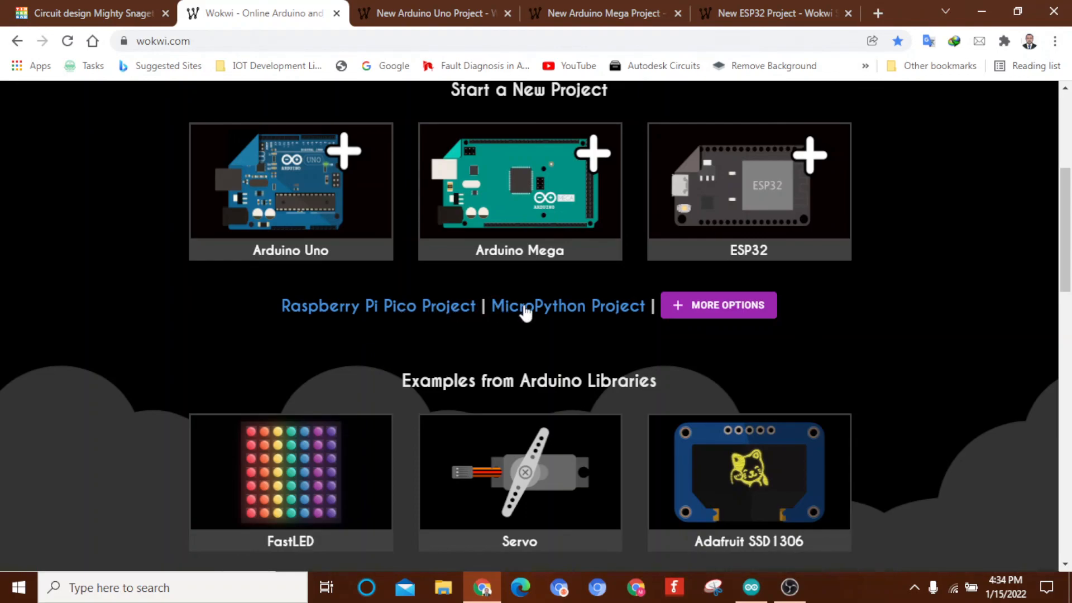
pyautogui.scroll(-4, 395, 316)
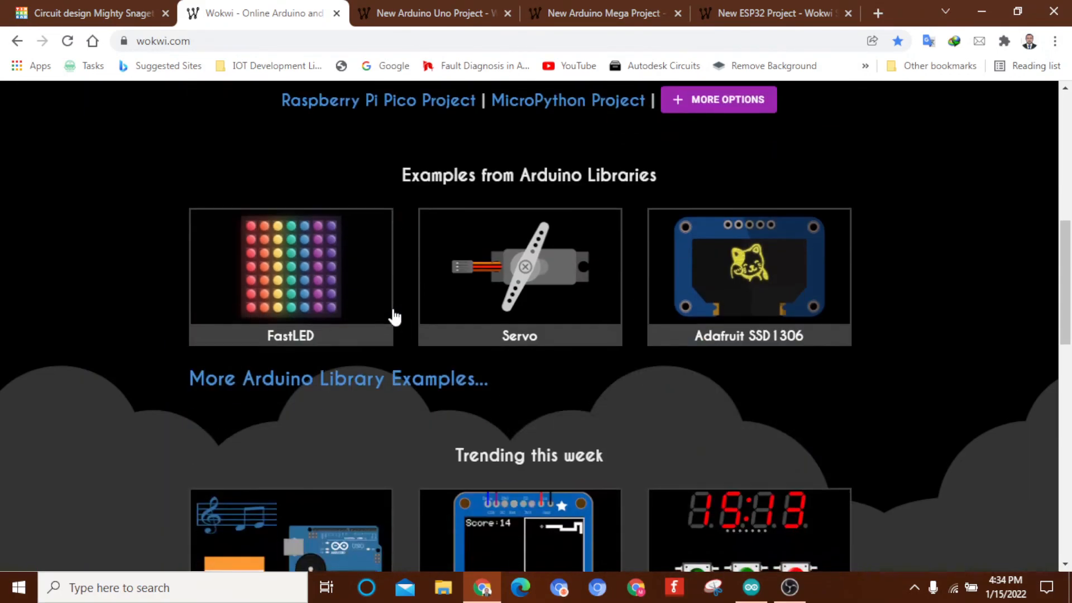
pyautogui.scroll(-2, 394, 316)
pyautogui.scroll(3, 395, 317)
pyautogui.scroll(2, 394, 317)
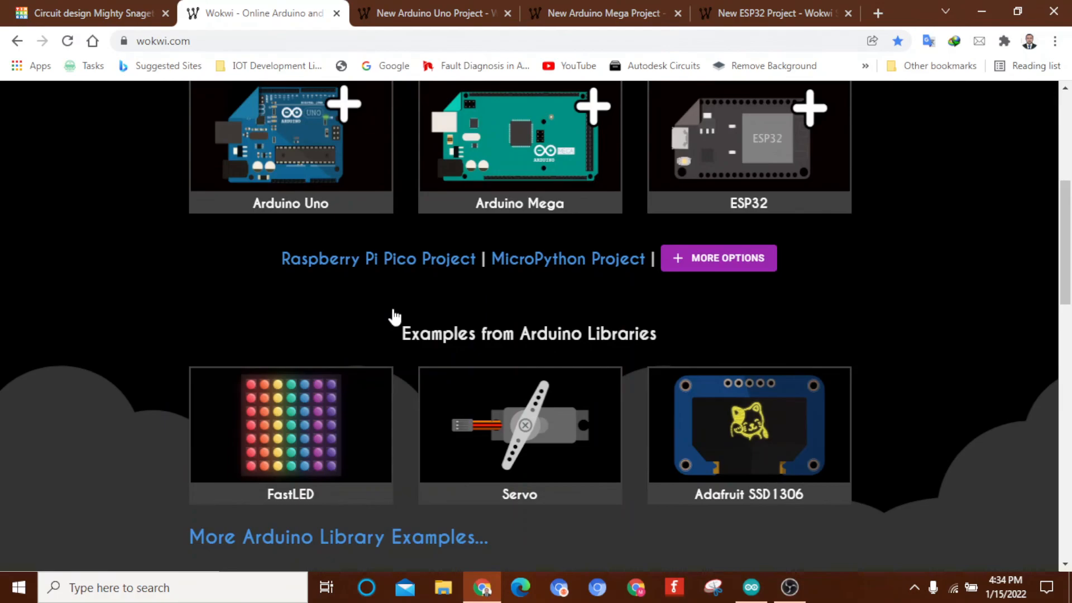
pyautogui.click(412, 258)
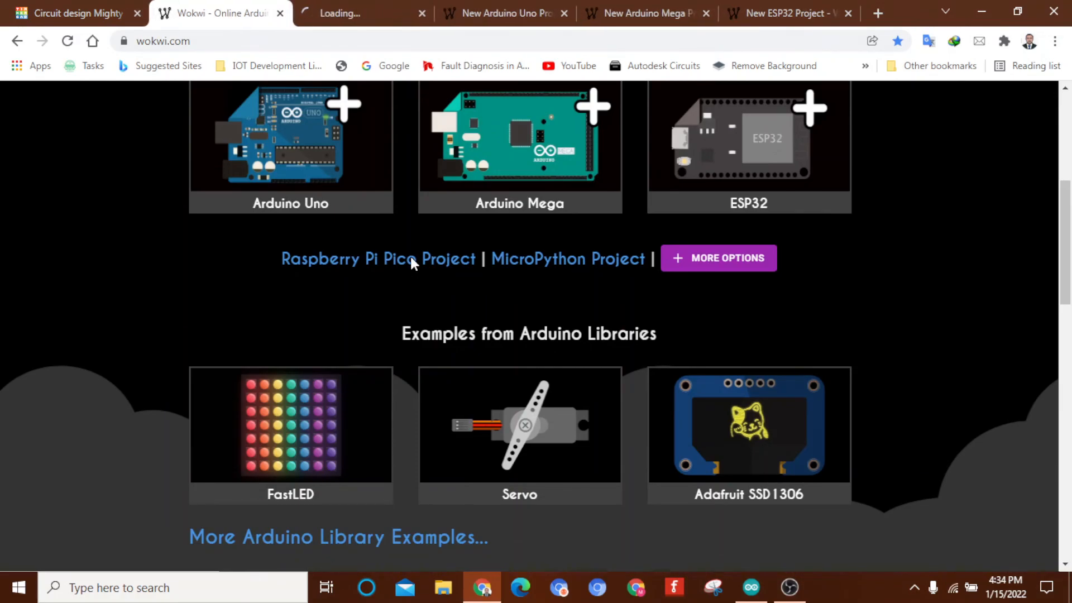
pyautogui.scroll(-6, 360, 300)
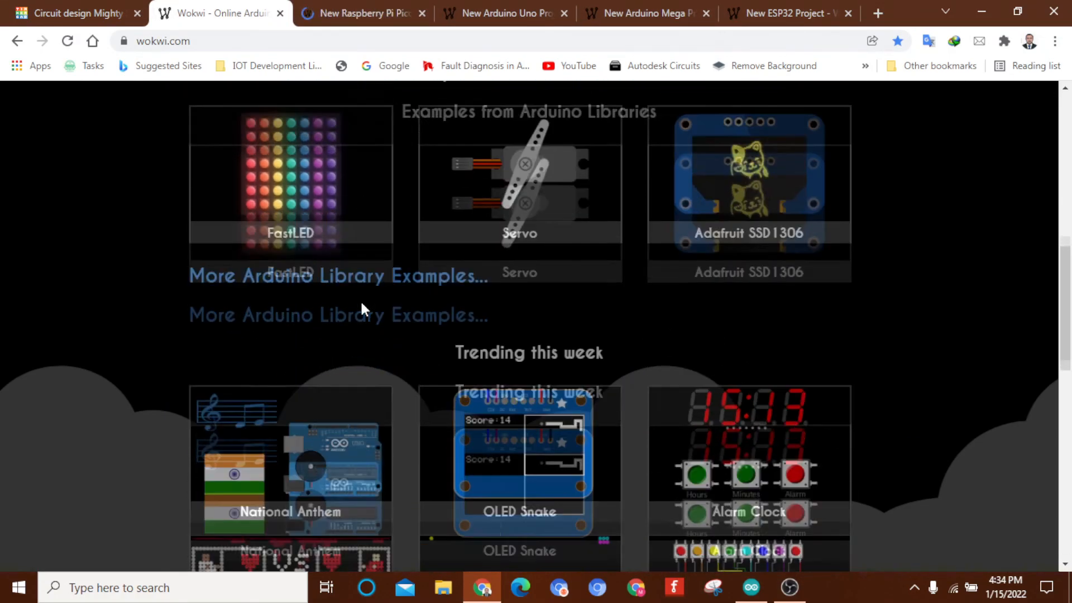
# View the new Raspberry Pi Pico project, switch to the Tinkercad circuit and look through its full component library
pyautogui.scroll(10, 361, 302)
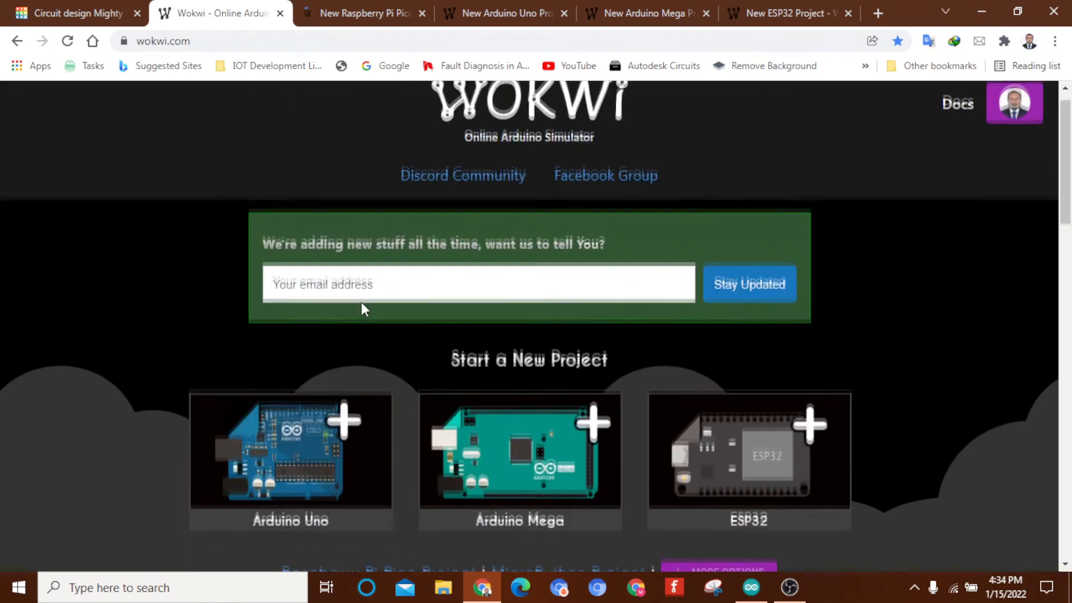
pyautogui.click(368, 21)
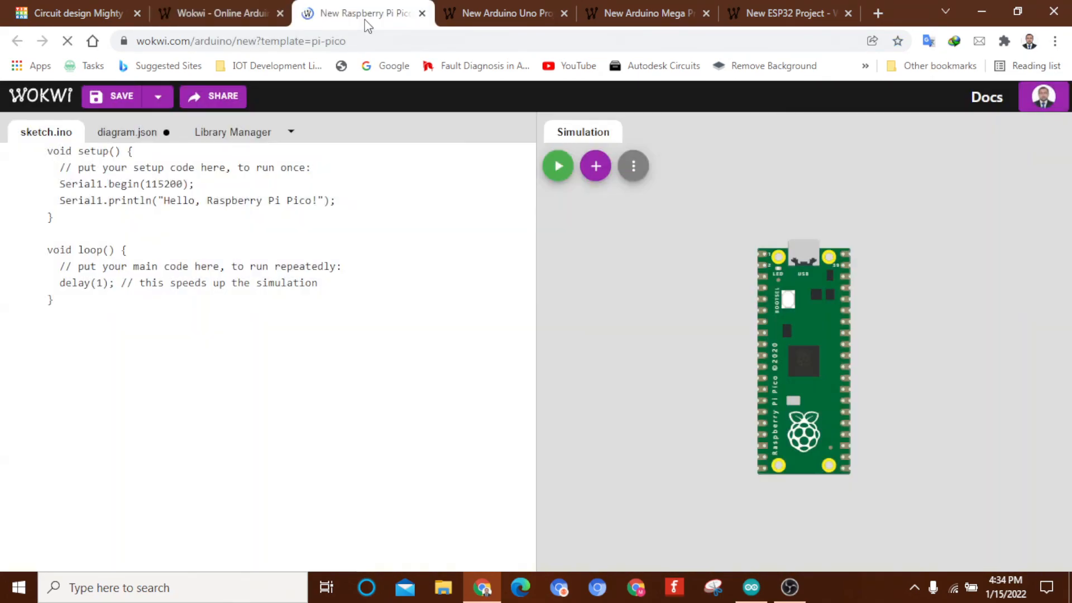
pyautogui.click(84, 12)
pyautogui.click(842, 136)
pyautogui.click(1069, 270)
pyautogui.moveTo(1065, 486); pyautogui.dragTo(1067, 498)
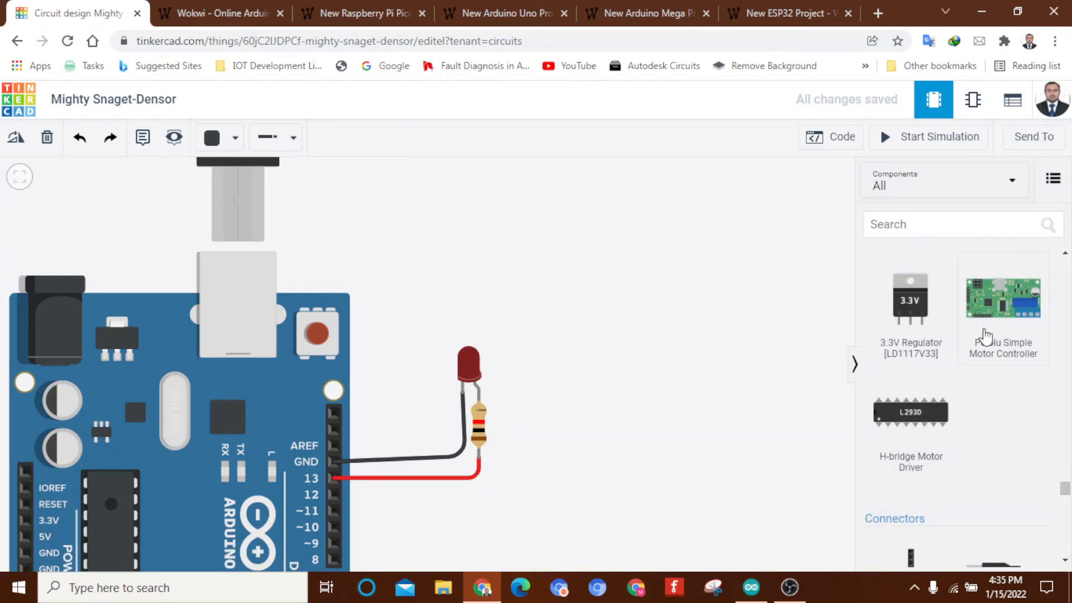
pyautogui.moveTo(1067, 489); pyautogui.dragTo(1065, 428)
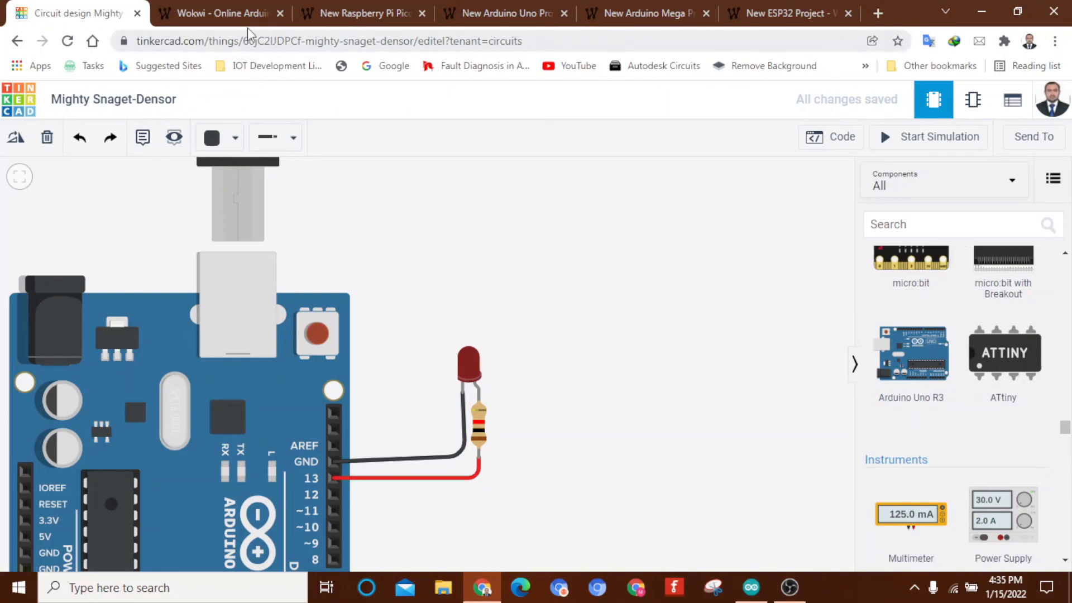
# Return to Wokwi's new Raspberry Pi Pico project, review the default sketch.ino code and start its simulation
pyautogui.click(229, 12)
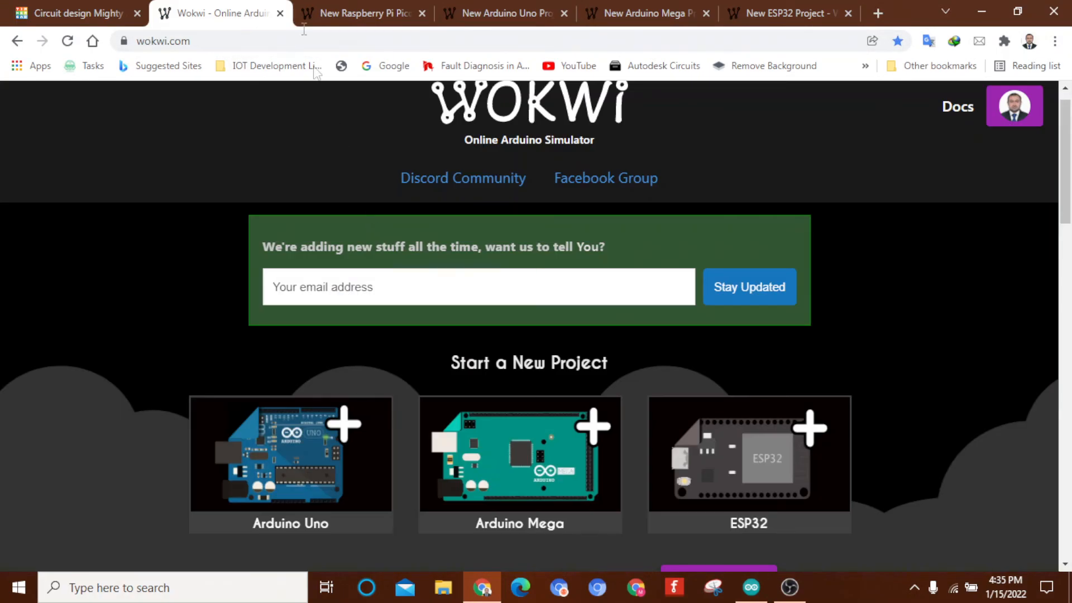
pyautogui.click(328, 13)
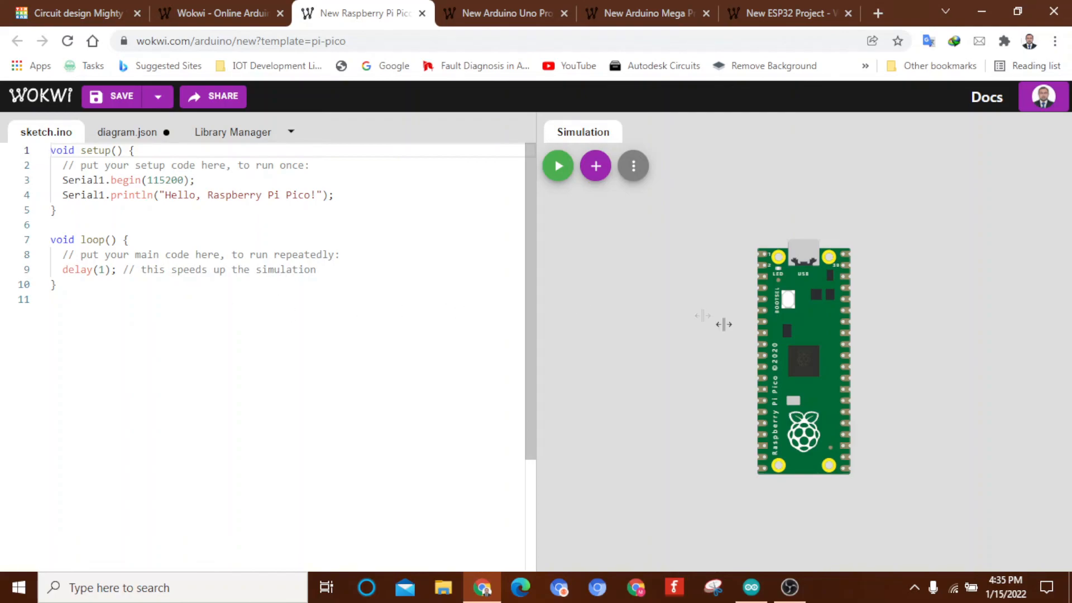
pyautogui.click(787, 384)
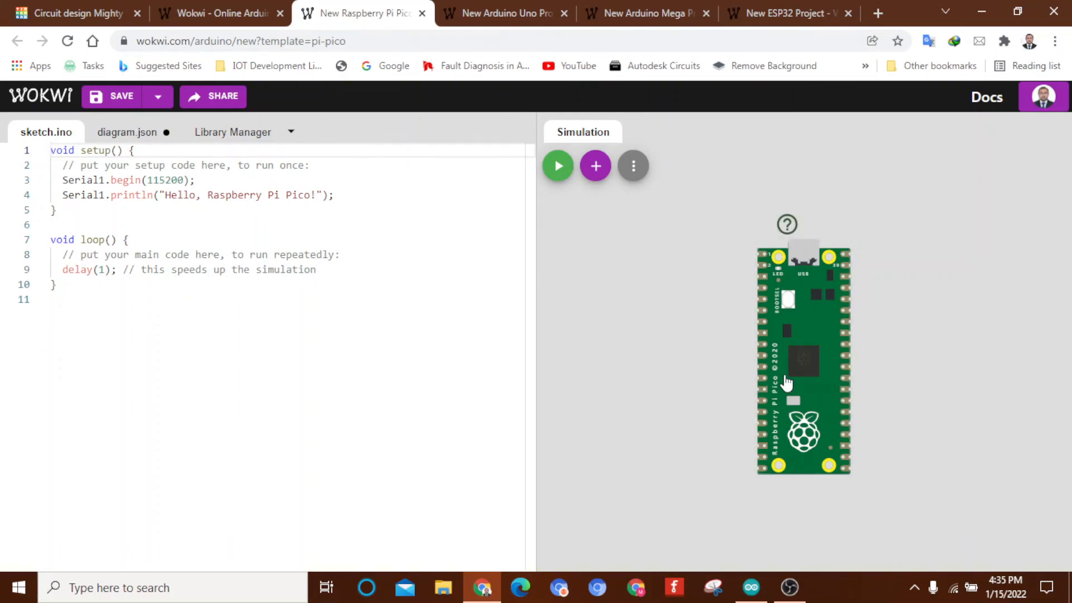
pyautogui.click(173, 239)
pyautogui.click(207, 269)
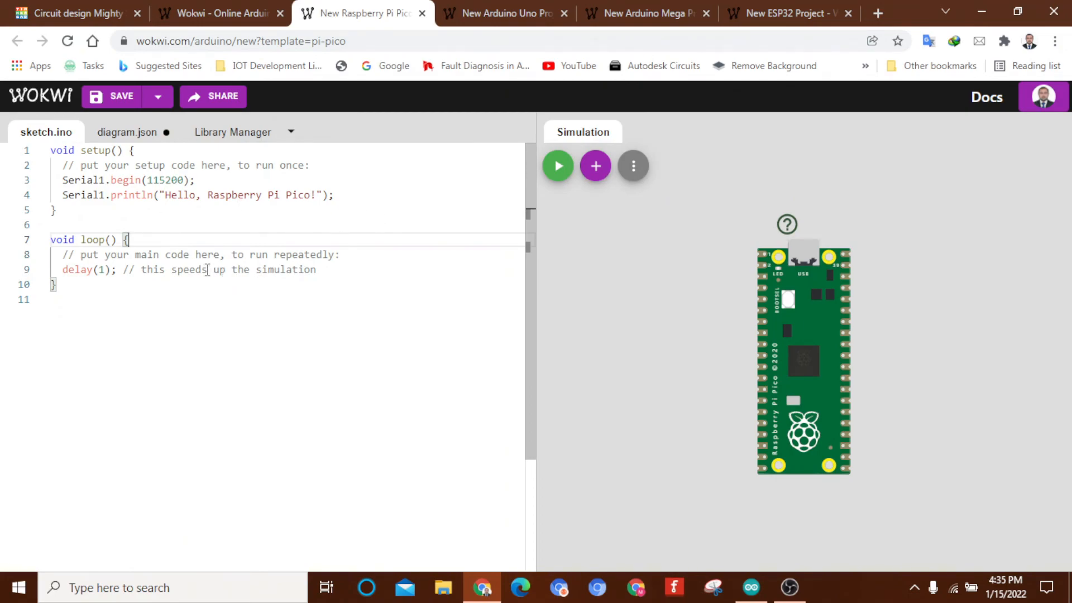
pyautogui.click(390, 347)
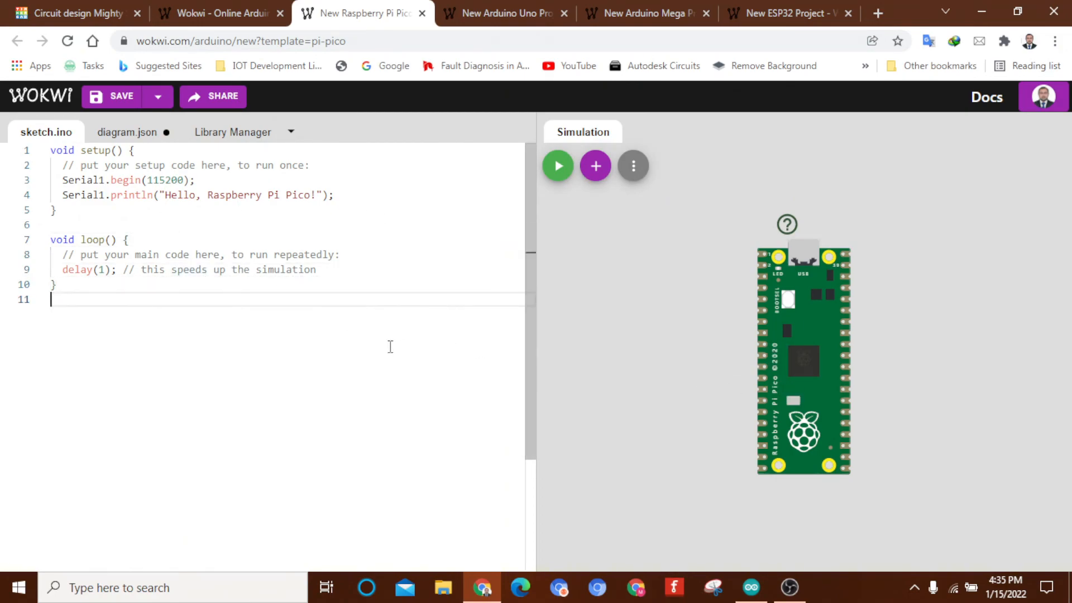
pyautogui.click(558, 166)
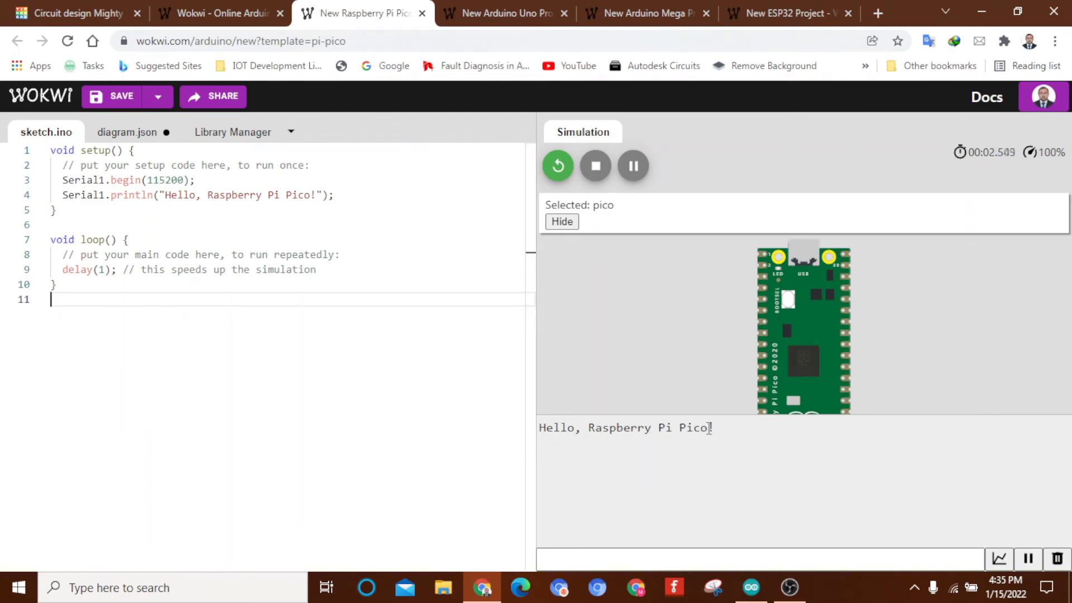
# Compare the "Hello, Raspberry Pi Pico!" serial output with the Serial1.println line in the sketch
pyautogui.moveTo(715, 429); pyautogui.dragTo(539, 428)
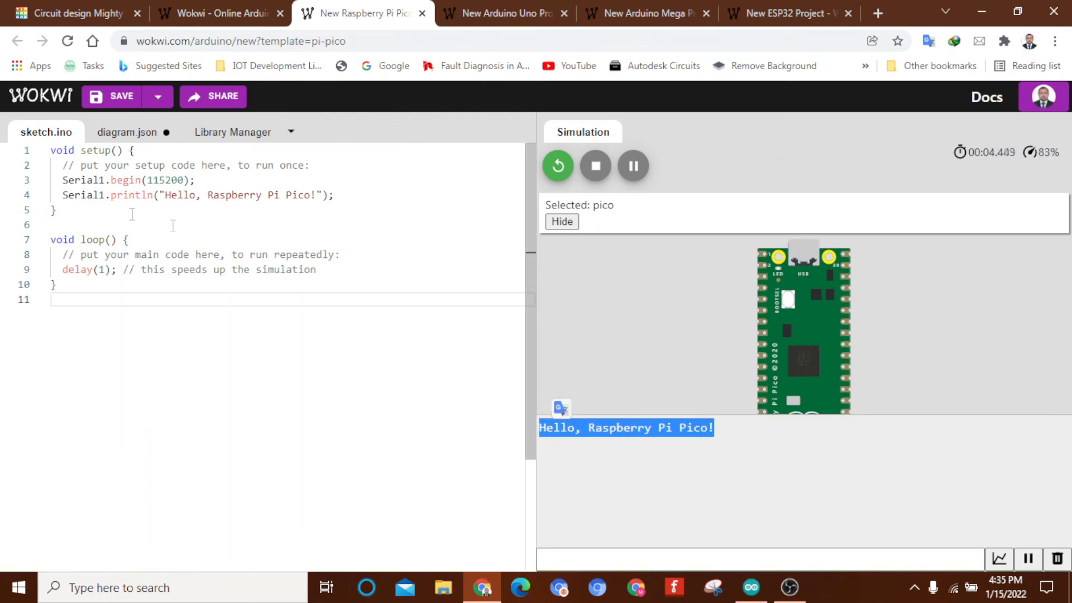
pyautogui.moveTo(92, 195); pyautogui.dragTo(247, 216)
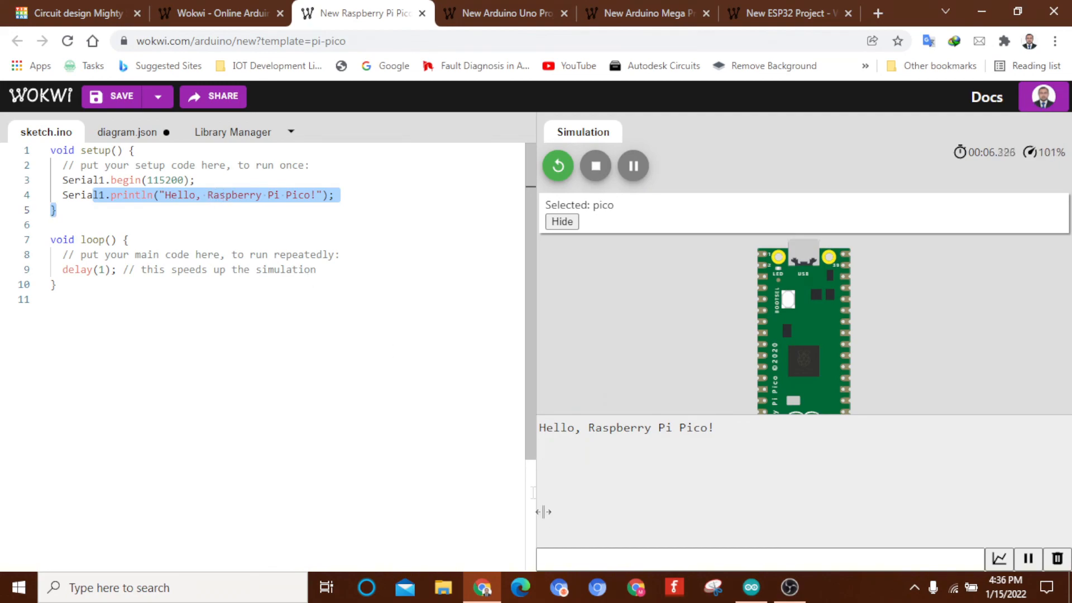
pyautogui.moveTo(589, 430); pyautogui.dragTo(597, 484)
pyautogui.moveTo(643, 430); pyautogui.dragTo(687, 447)
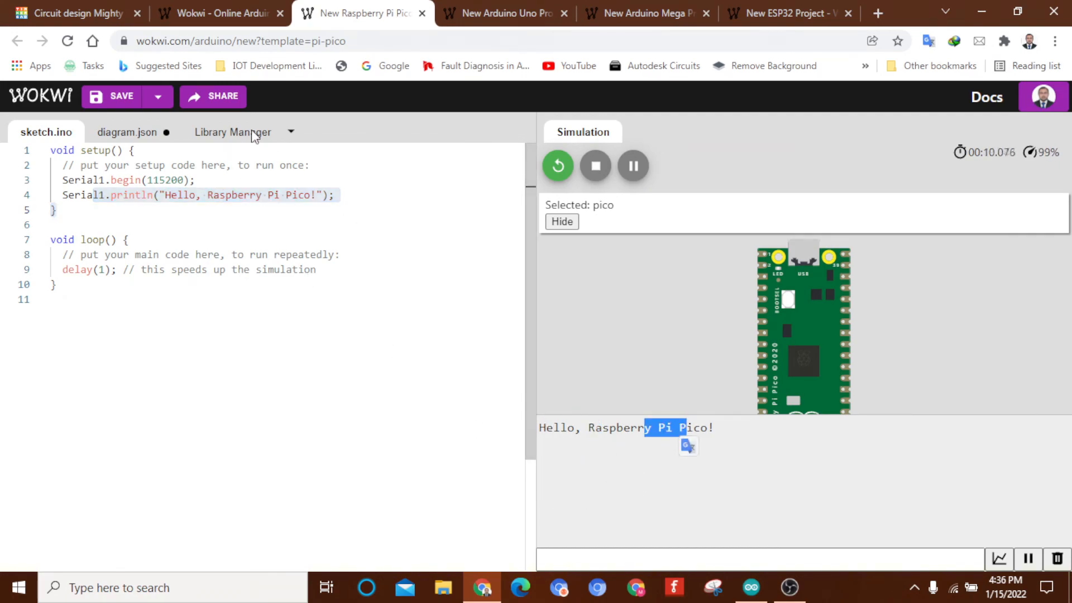
# Review the board templates and library examples on the Wokwi home page, and revisit the Tinkercad circuit and the running Pico project
pyautogui.click(213, 12)
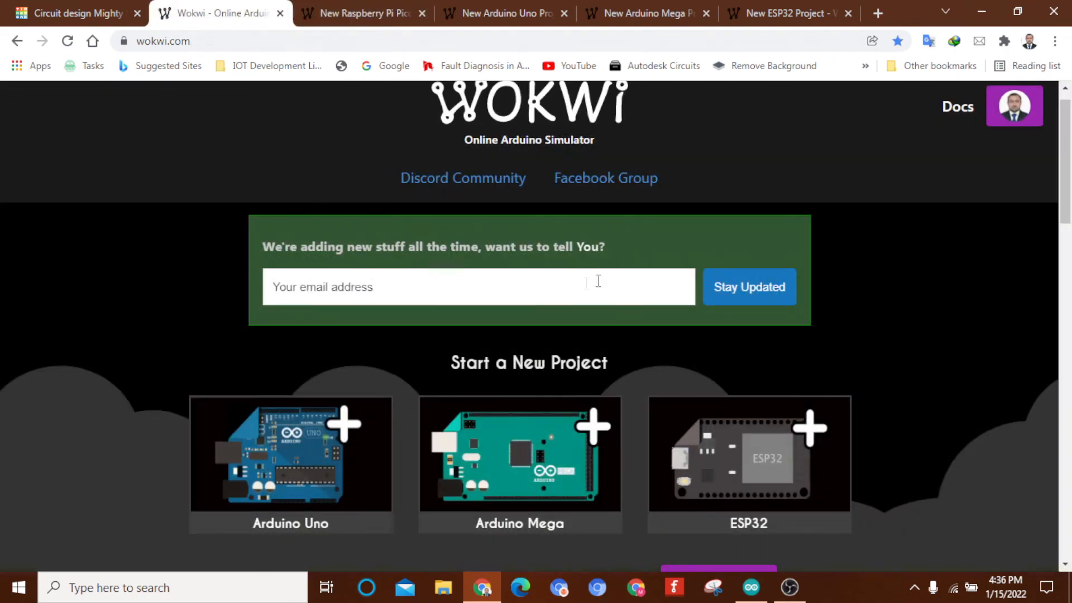
pyautogui.scroll(-4, 609, 279)
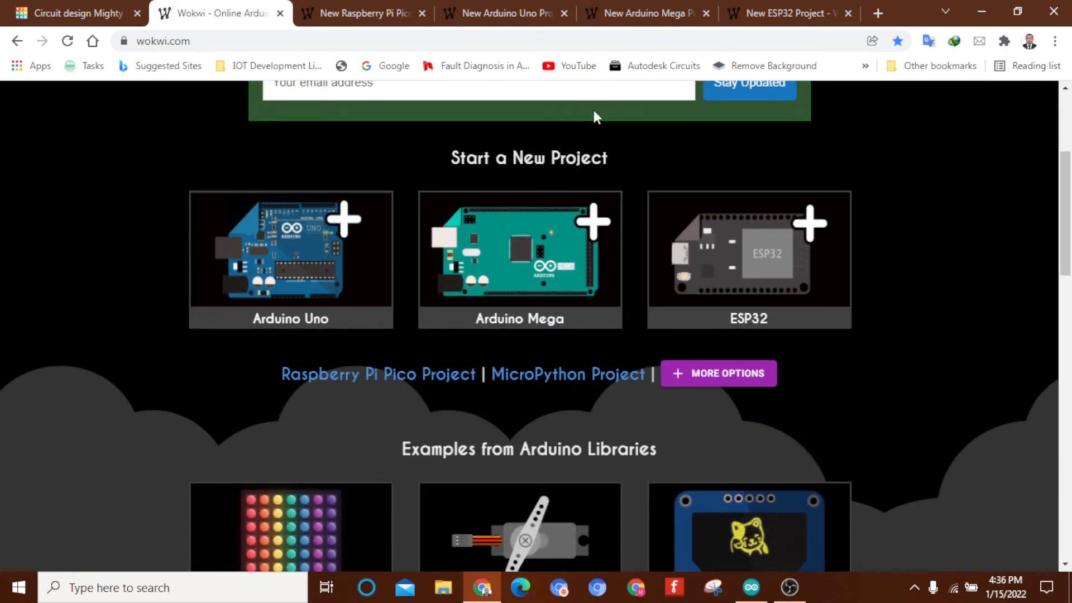
pyautogui.scroll(-3, 591, 256)
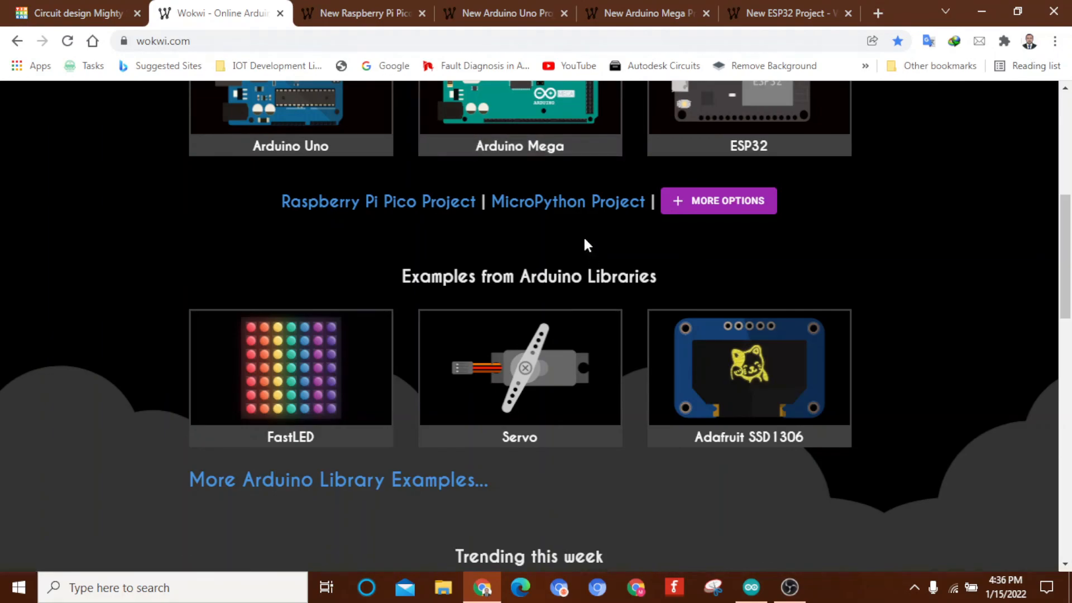
pyautogui.scroll(4, 580, 200)
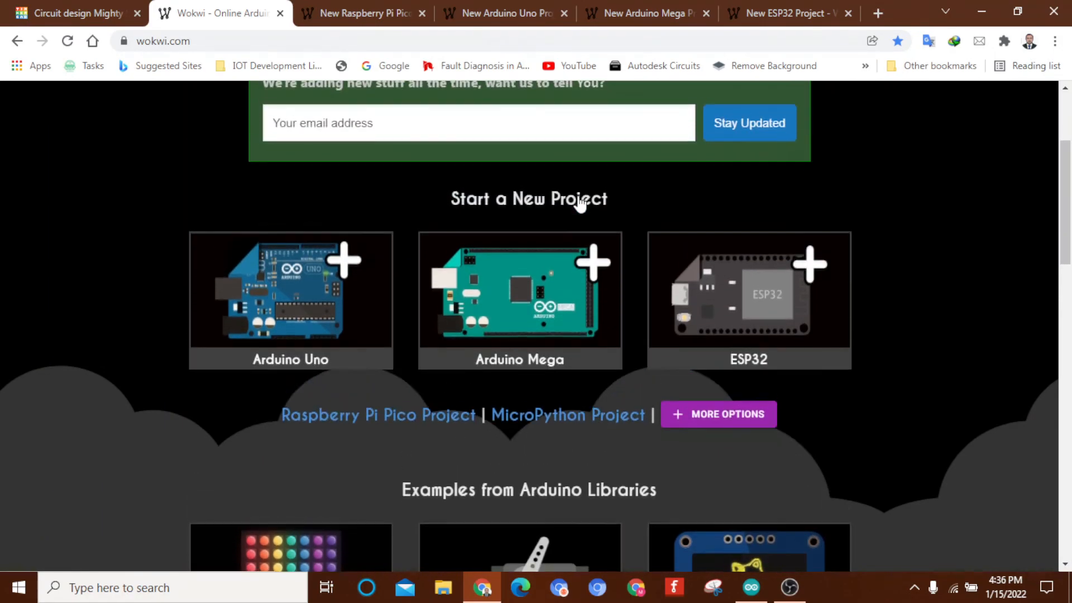
pyautogui.scroll(-4, 580, 202)
pyautogui.scroll(-3, 579, 203)
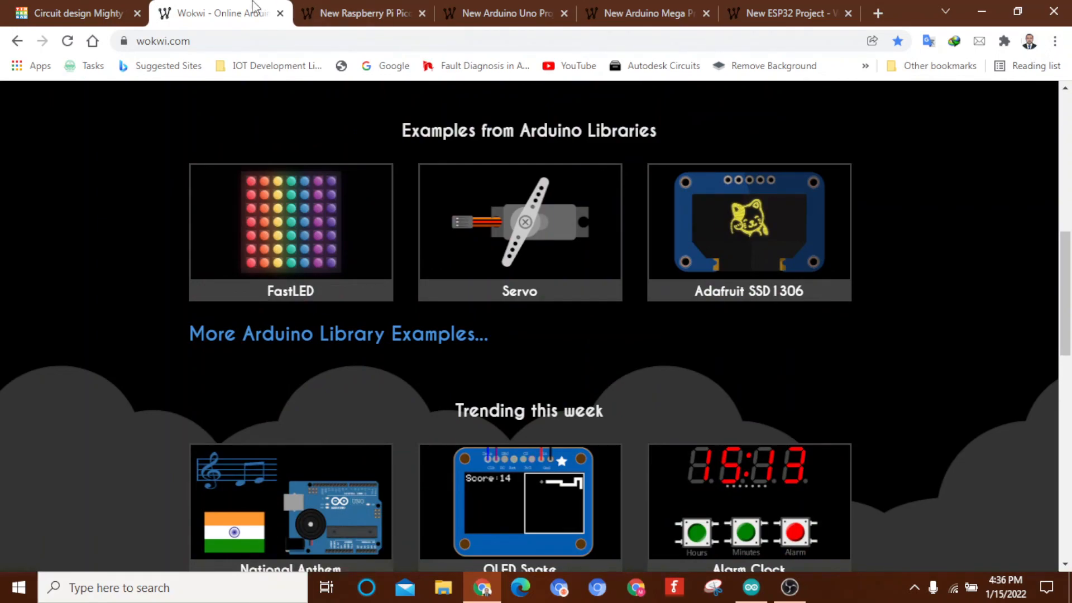
pyautogui.click(97, 16)
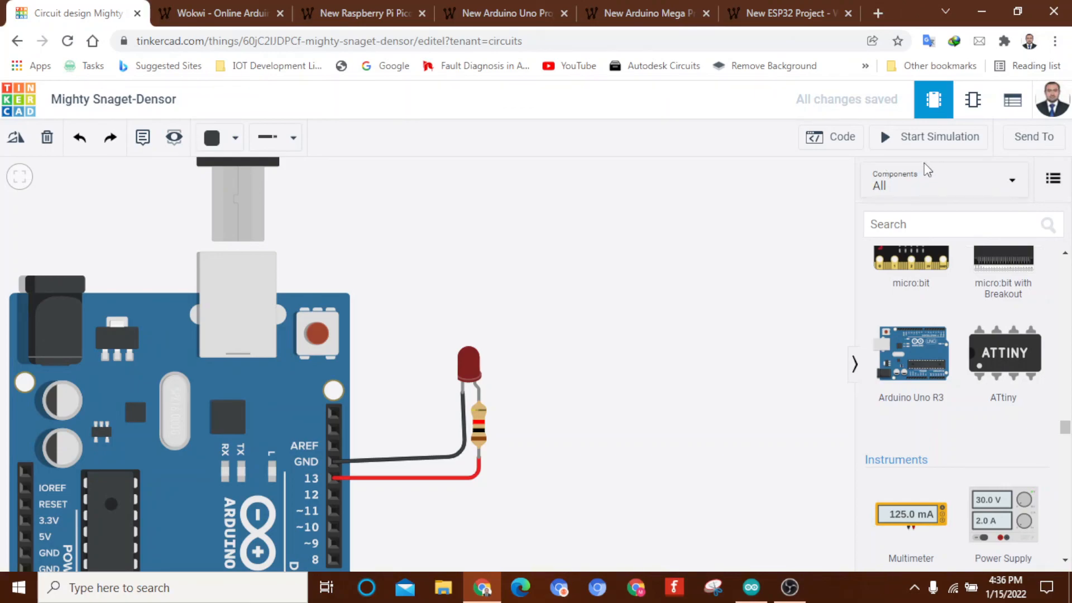
pyautogui.click(383, 17)
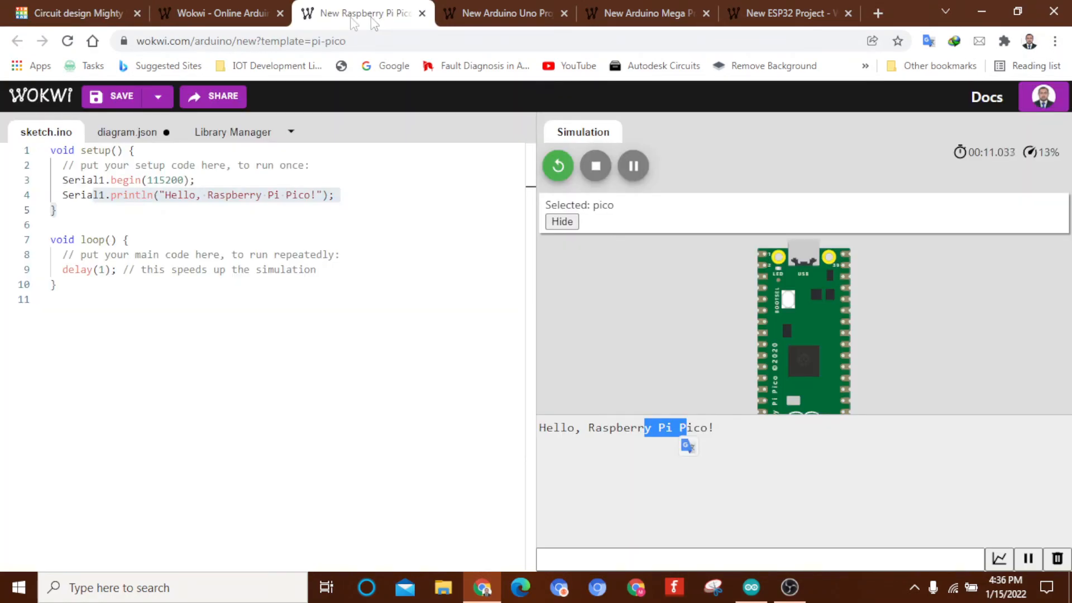
# Browse the trending and staff-pick projects on the Wokwi home page and open the Mini Piano project
pyautogui.click(246, 12)
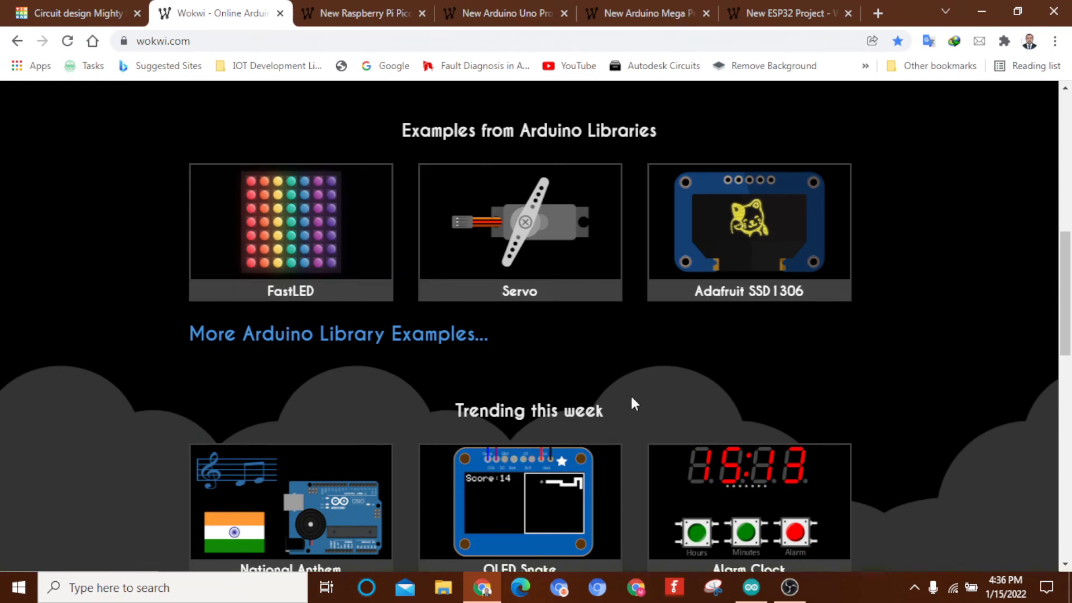
pyautogui.scroll(-3, 631, 394)
pyautogui.scroll(2, 631, 395)
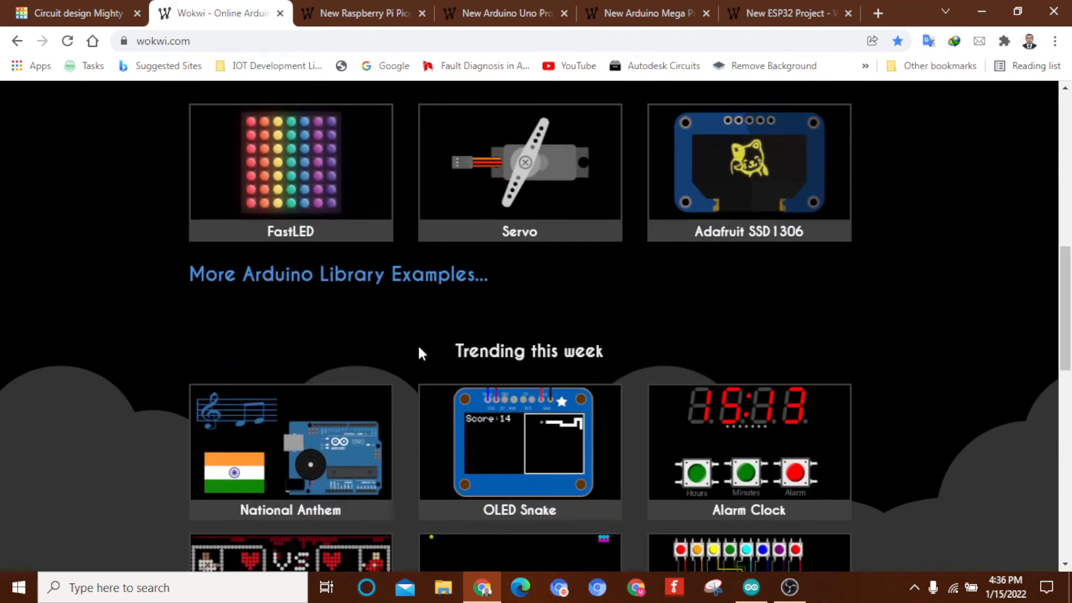
pyautogui.scroll(-3, 603, 381)
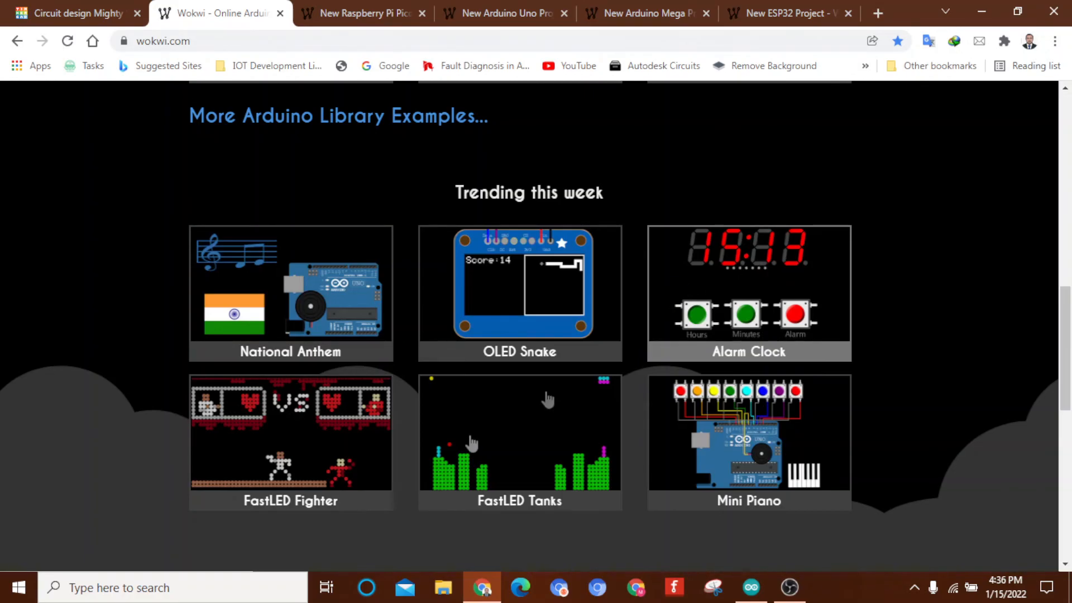
pyautogui.scroll(-3, 455, 453)
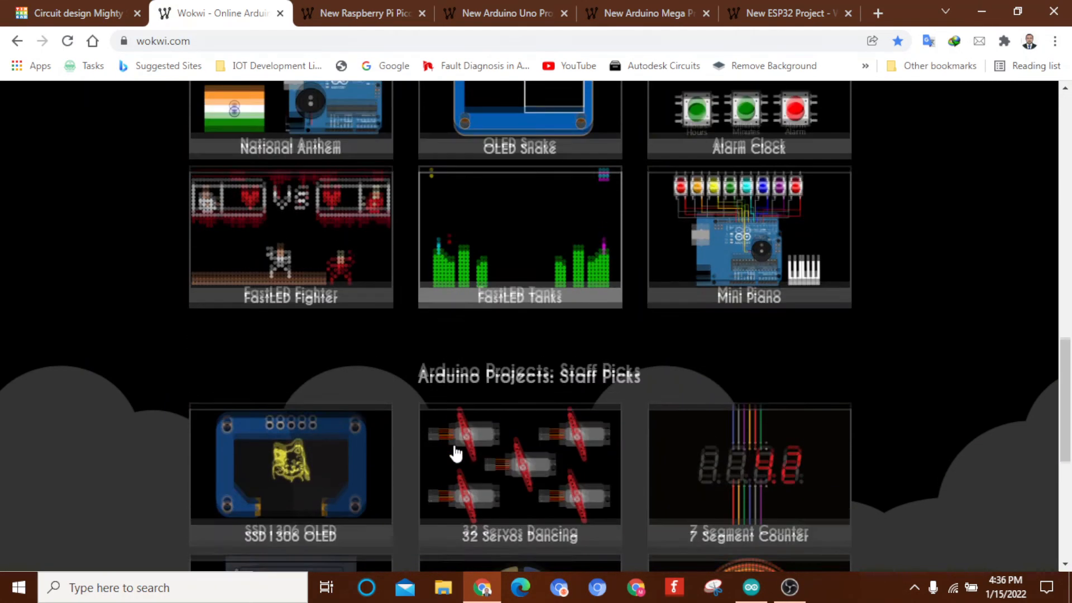
pyautogui.scroll(-5, 455, 454)
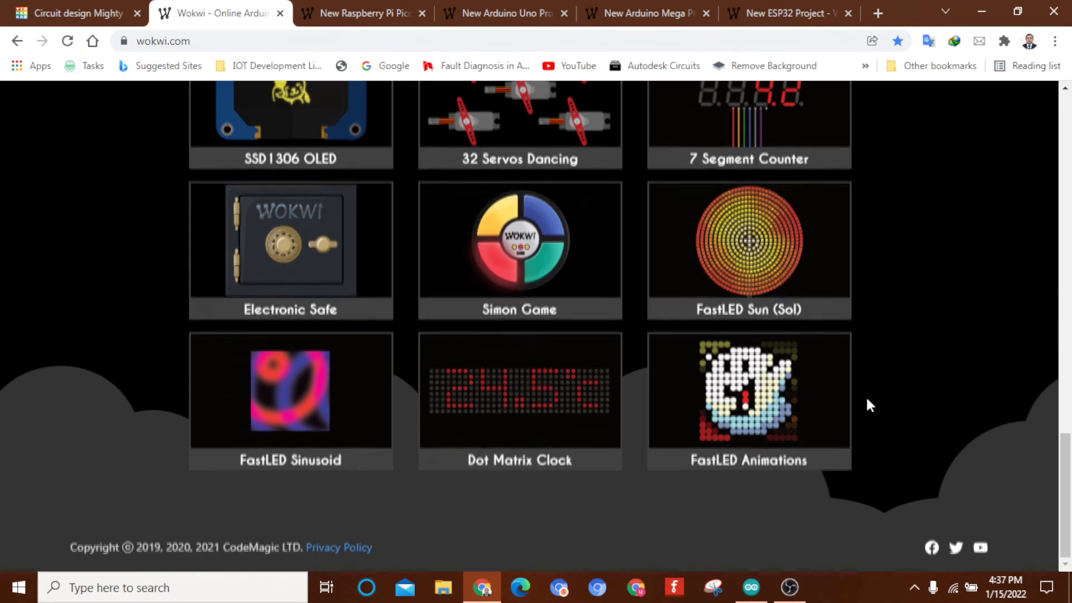
pyautogui.scroll(3, 867, 399)
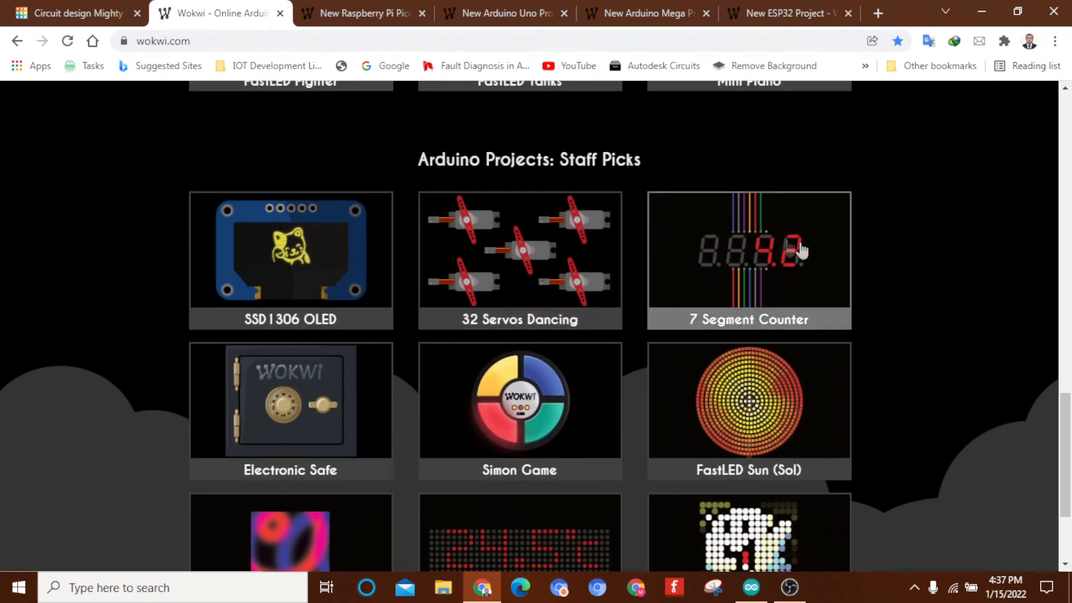
pyautogui.scroll(10, 886, 279)
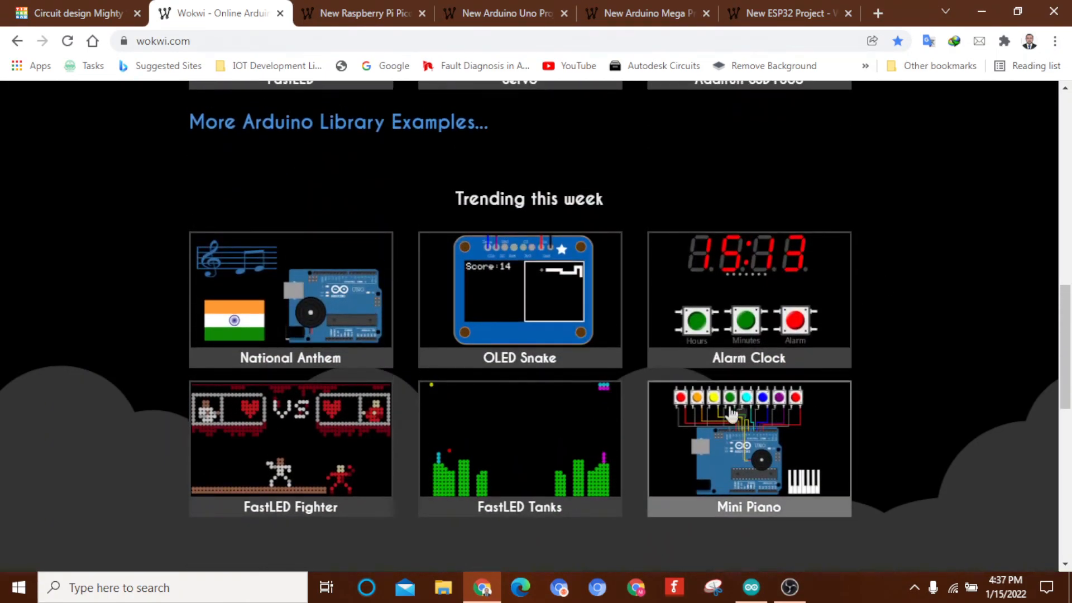
pyautogui.click(718, 447)
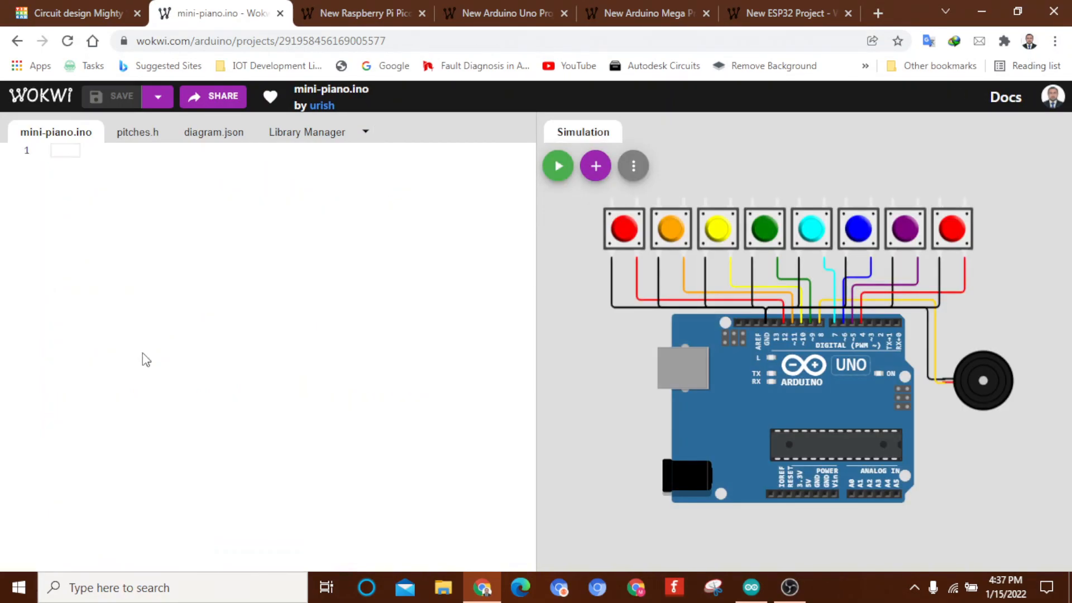
# Look through the Mini Piano project's mini-piano.ino, pitches.h, diagram.json and Library Manager, ending on mini-piano.ino
pyautogui.moveTo(140, 109); pyautogui.dragTo(223, 298)
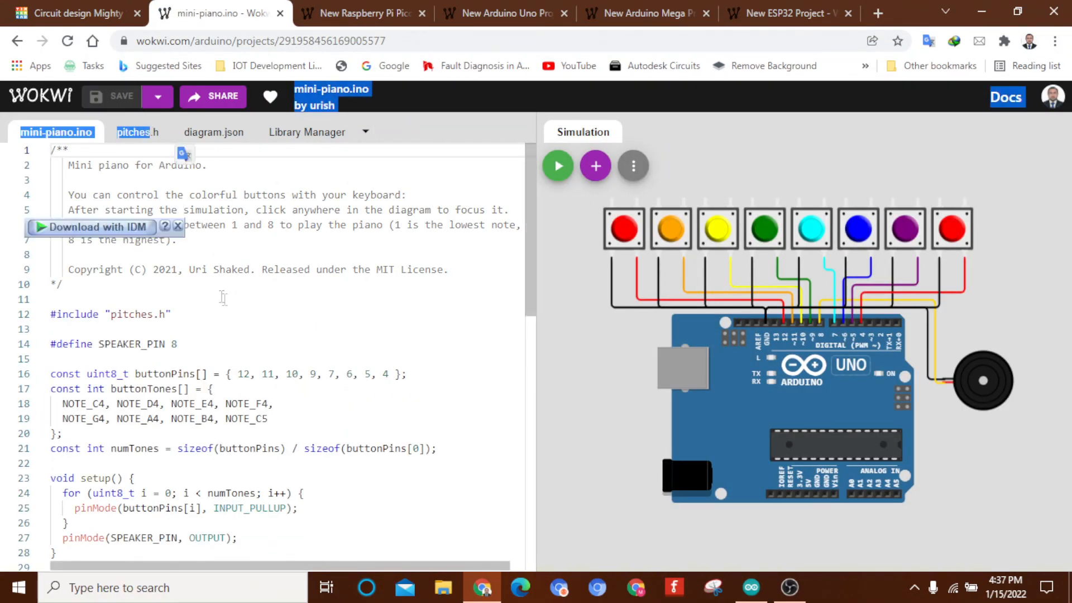
pyautogui.moveTo(526, 244); pyautogui.dragTo(478, 185)
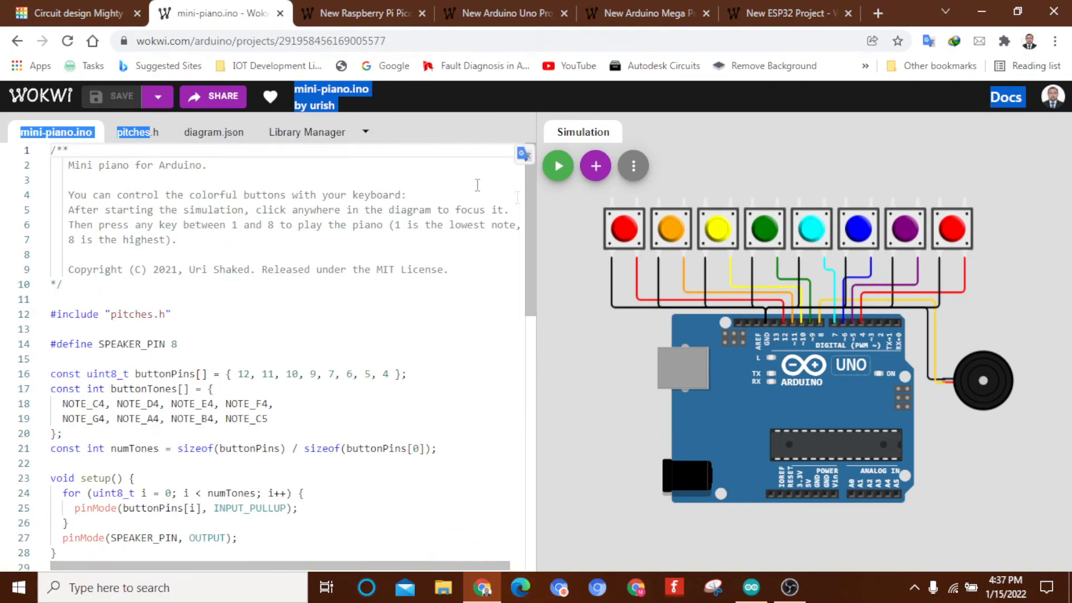
pyautogui.click(137, 132)
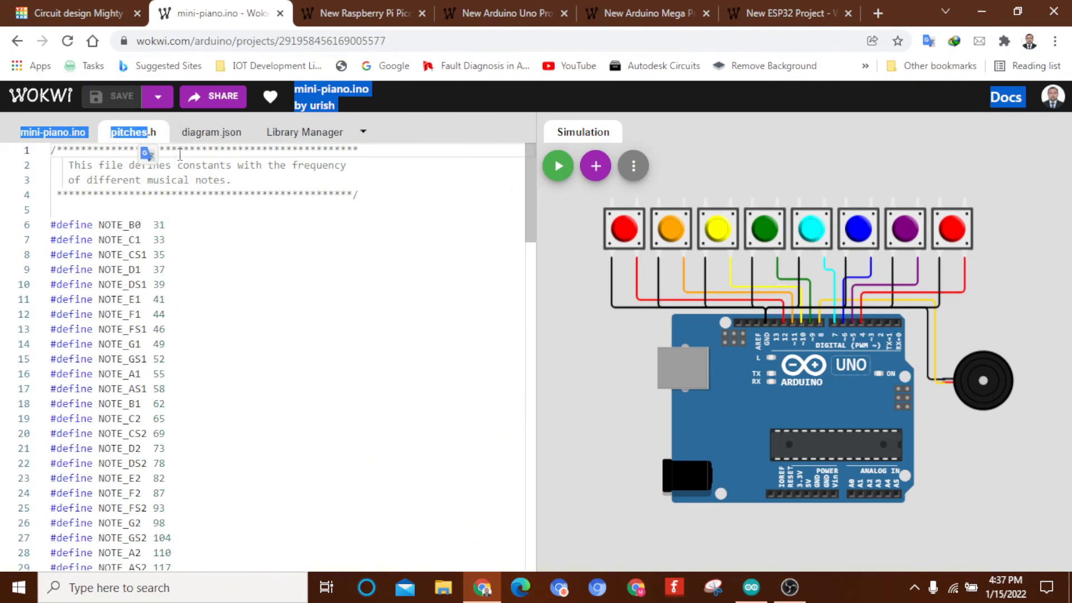
pyautogui.click(211, 131)
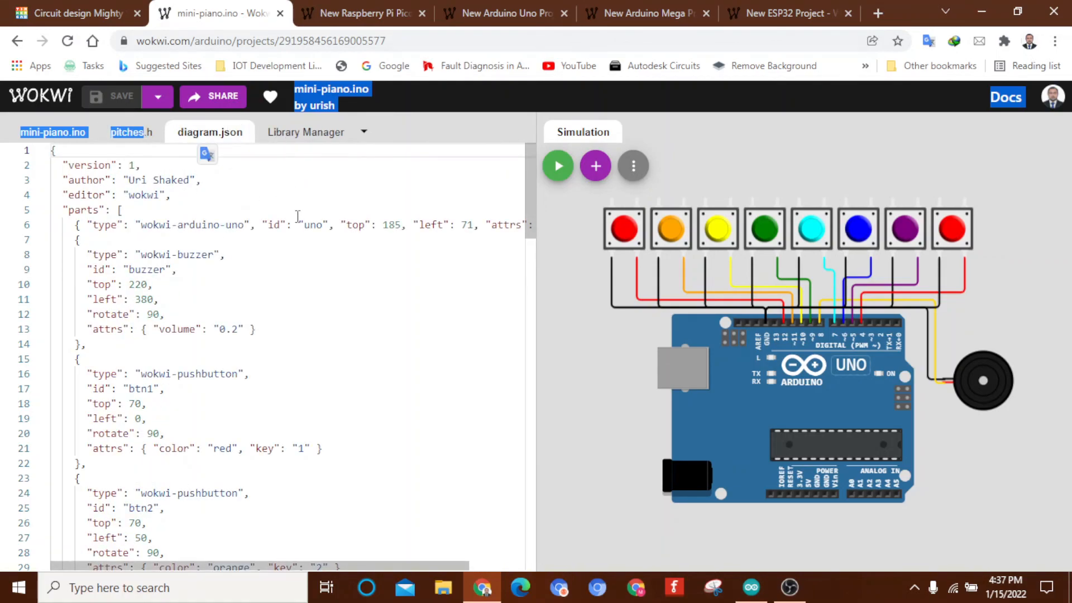
pyautogui.click(290, 134)
pyautogui.click(42, 134)
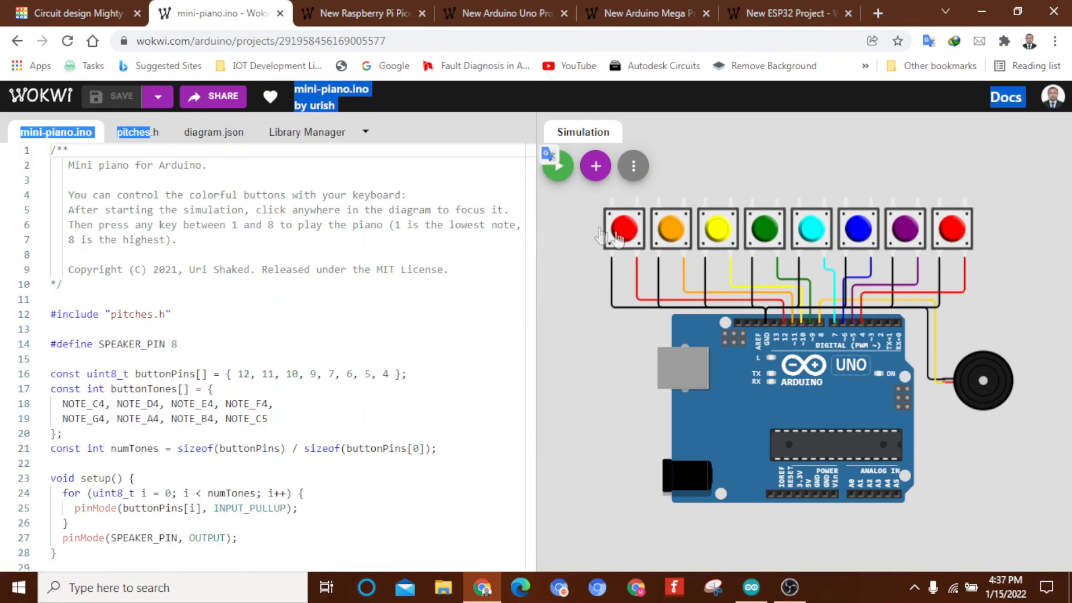
# Start the Mini Piano simulation and play the notes of the first red, the orange and the green pushbuttons
pyautogui.click(558, 168)
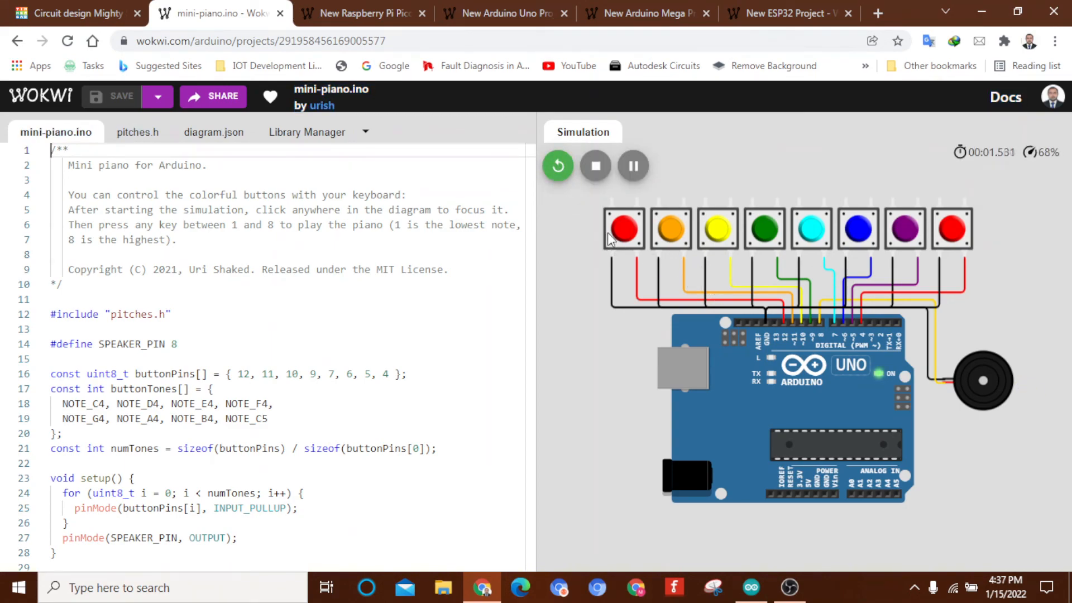
pyautogui.click(626, 235)
pyautogui.click(663, 239)
pyautogui.click(766, 234)
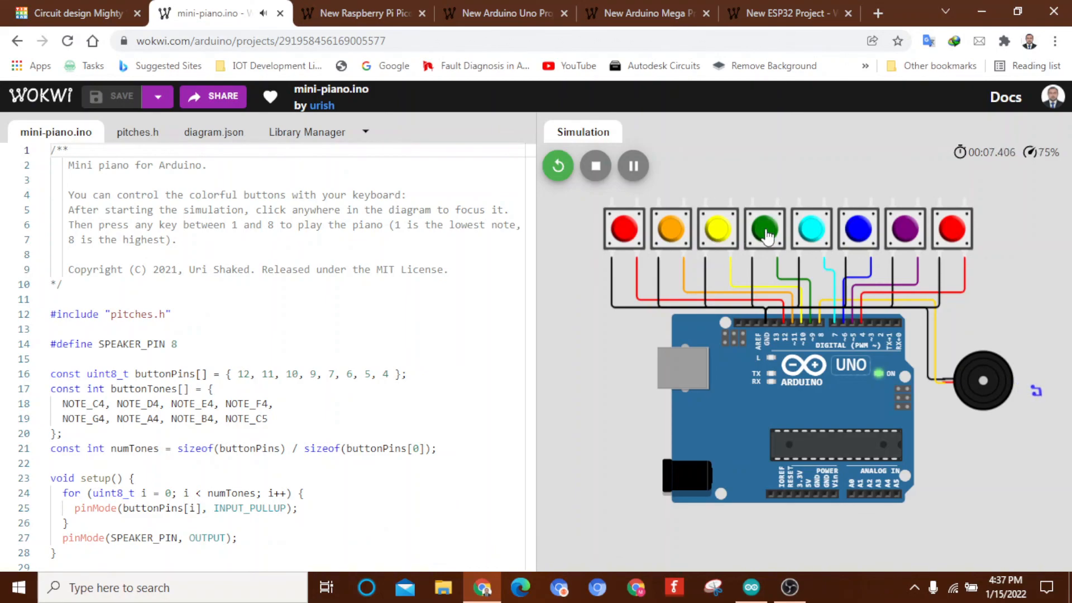
# Play the cyan and blue pushbuttons, and run through all eight pushbuttons in order from the first red to the last red
pyautogui.click(811, 235)
pyautogui.click(863, 234)
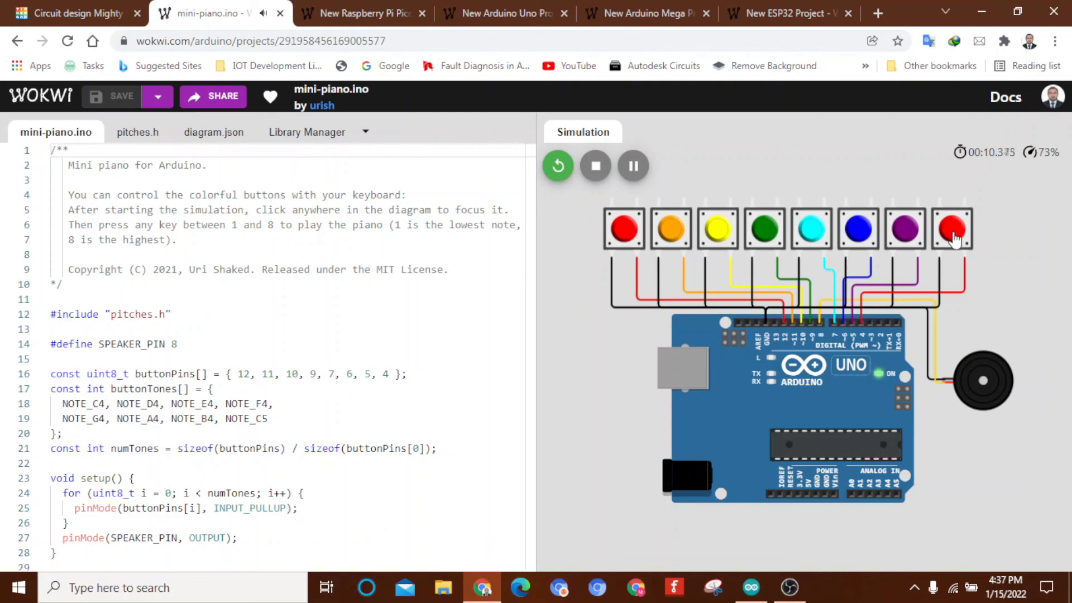
pyautogui.click(626, 234)
pyautogui.click(670, 237)
pyautogui.click(717, 232)
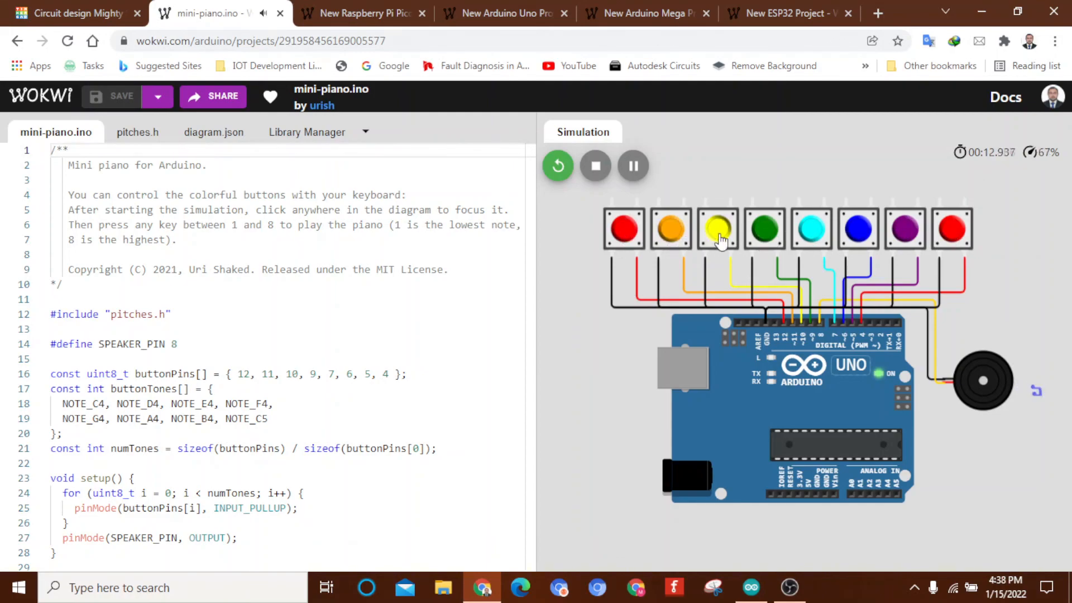
pyautogui.click(768, 235)
pyautogui.click(818, 232)
pyautogui.click(859, 231)
pyautogui.click(898, 230)
pyautogui.click(943, 234)
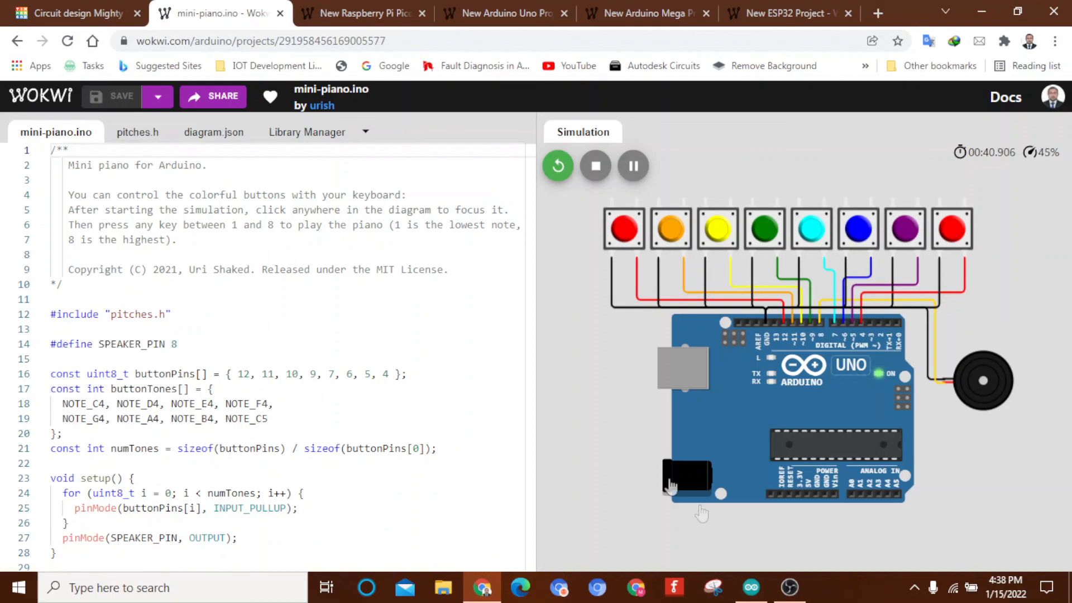
# Play a short tune on the first red, orange and yellow pushbuttons, alternating orange and yellow, and stop the simulation
pyautogui.click(637, 239)
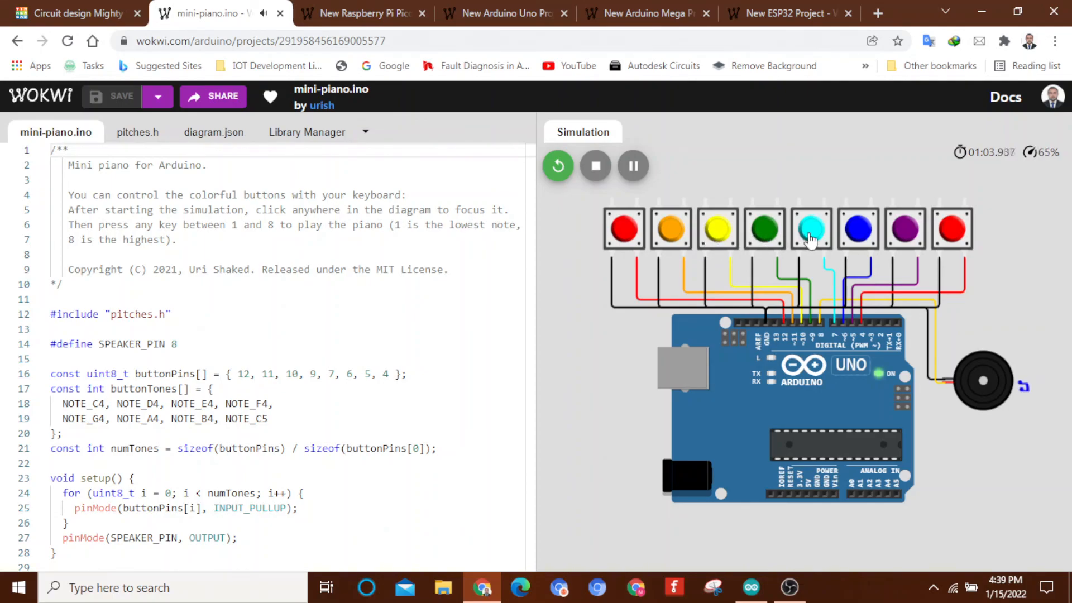
pyautogui.click(625, 233)
pyautogui.click(670, 238)
pyautogui.click(718, 232)
pyautogui.click(670, 234)
pyautogui.click(718, 231)
pyautogui.click(670, 237)
pyautogui.click(718, 233)
pyautogui.click(670, 234)
pyautogui.click(725, 237)
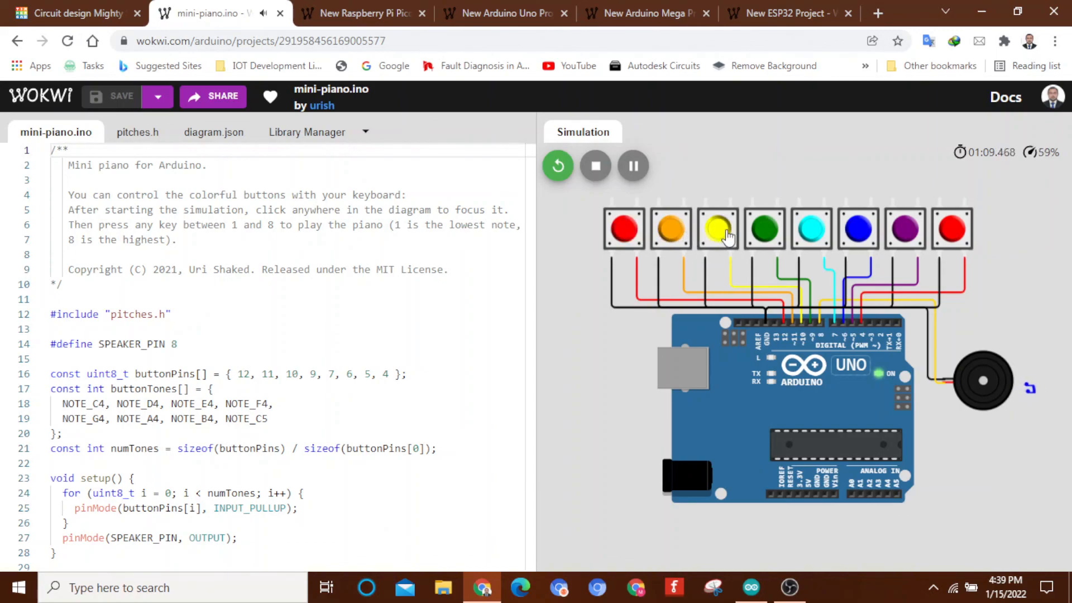
pyautogui.click(670, 235)
pyautogui.click(628, 238)
pyautogui.click(596, 166)
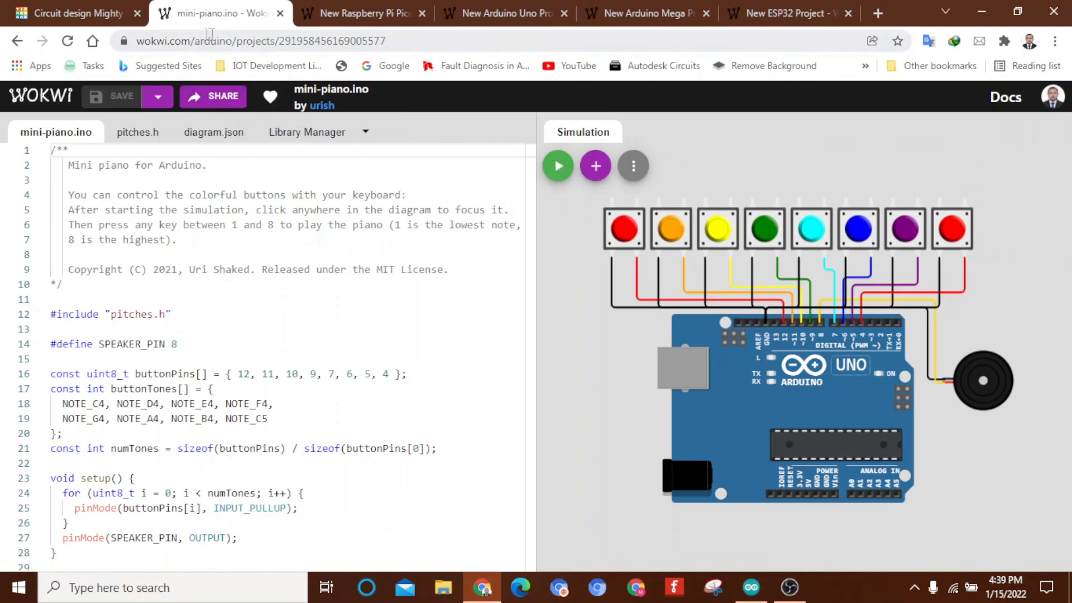
# Return to the Wokwi home page and look through its featured example projects and new-project board templates
pyautogui.click(17, 41)
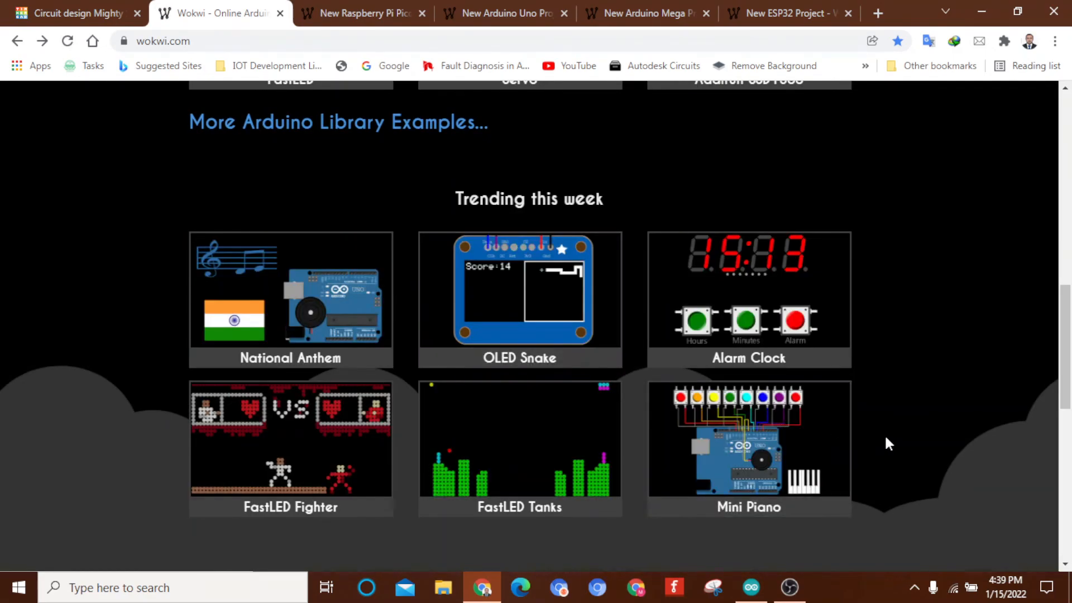
pyautogui.scroll(-9, 885, 443)
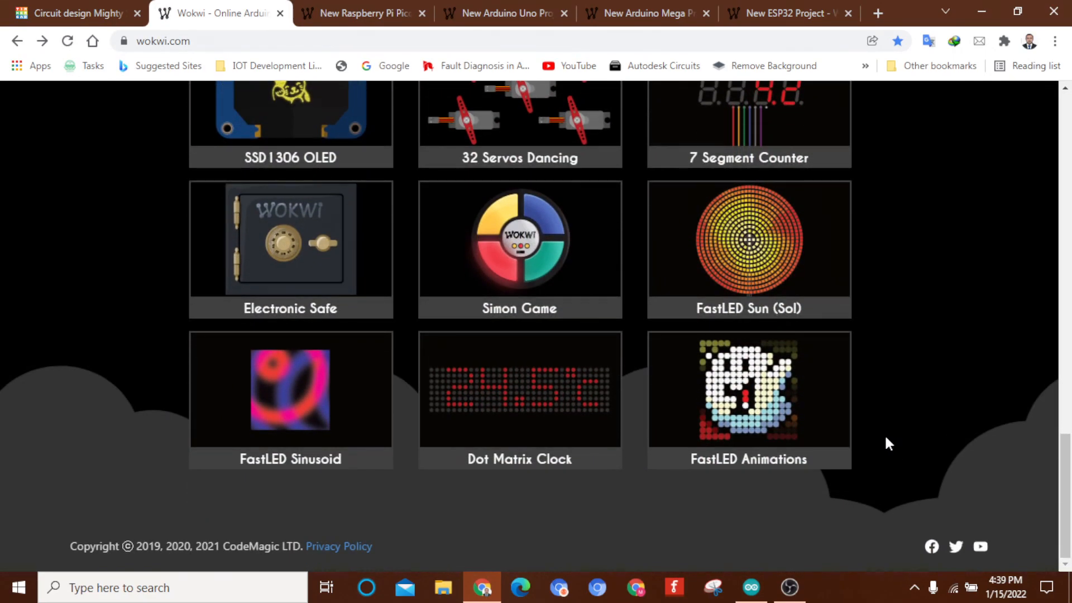
pyautogui.scroll(5, 884, 441)
pyautogui.scroll(15, 903, 313)
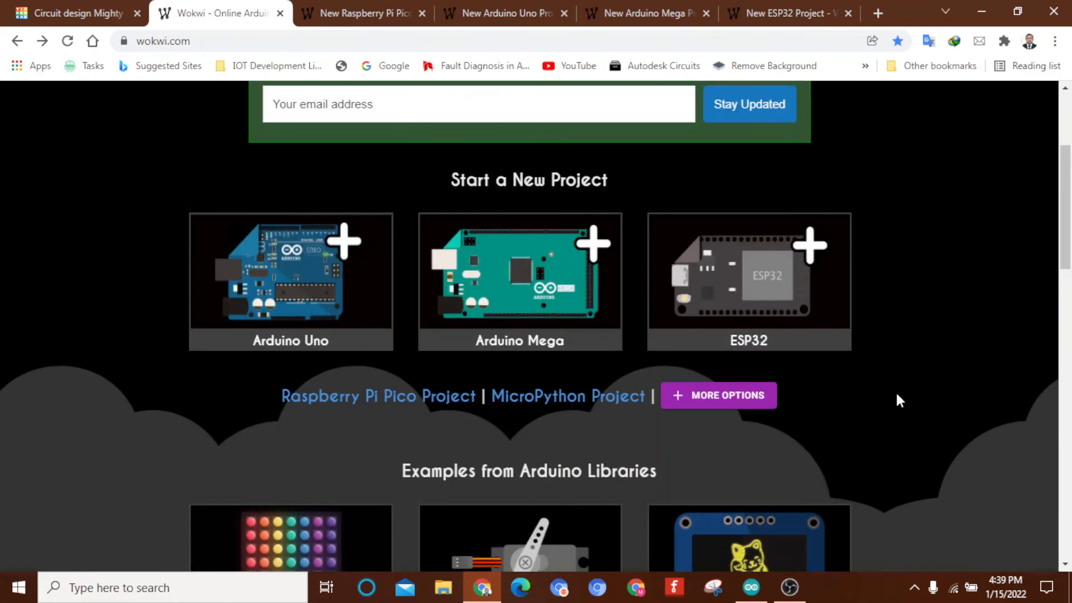
pyautogui.scroll(4, 897, 400)
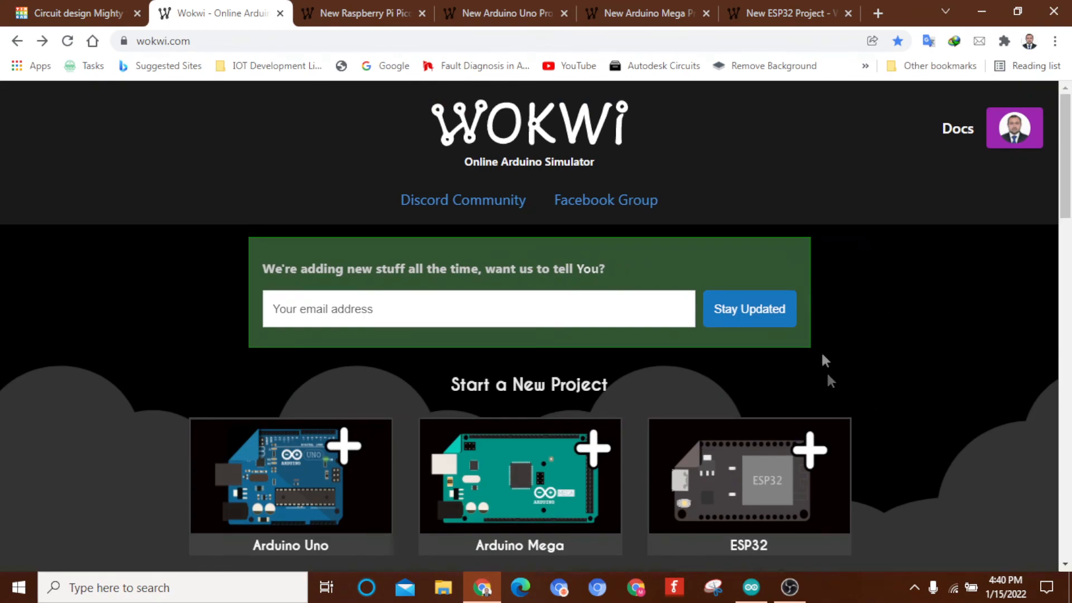
pyautogui.click(401, 311)
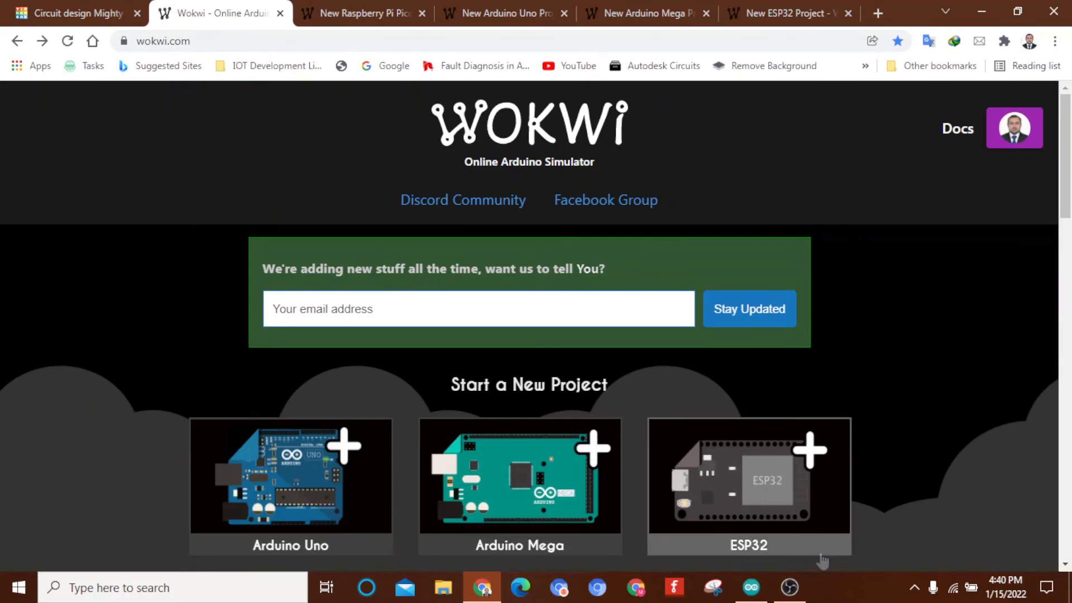
pyautogui.click(784, 591)
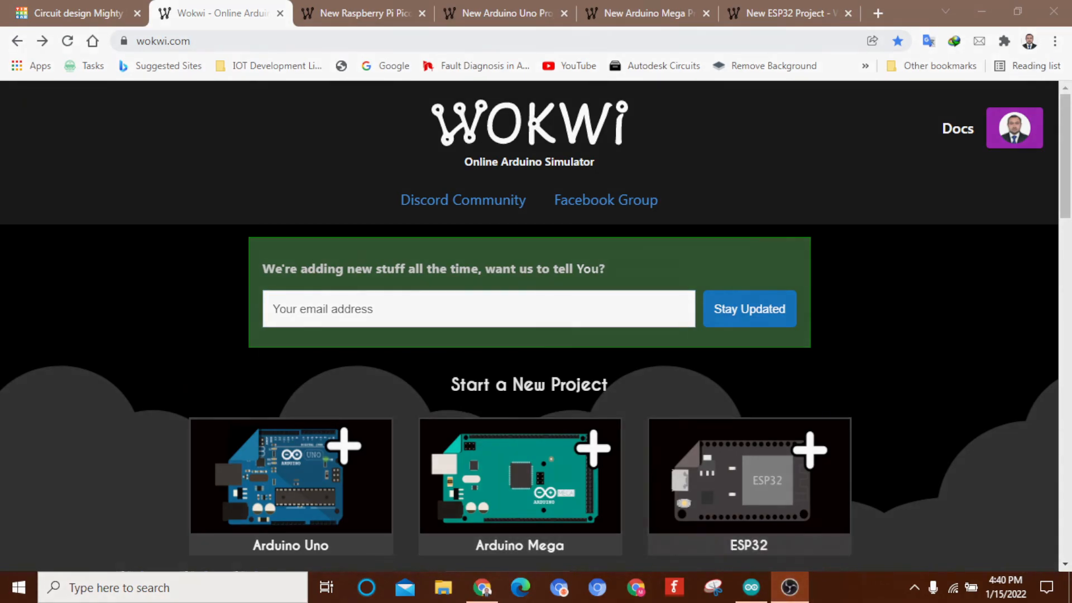